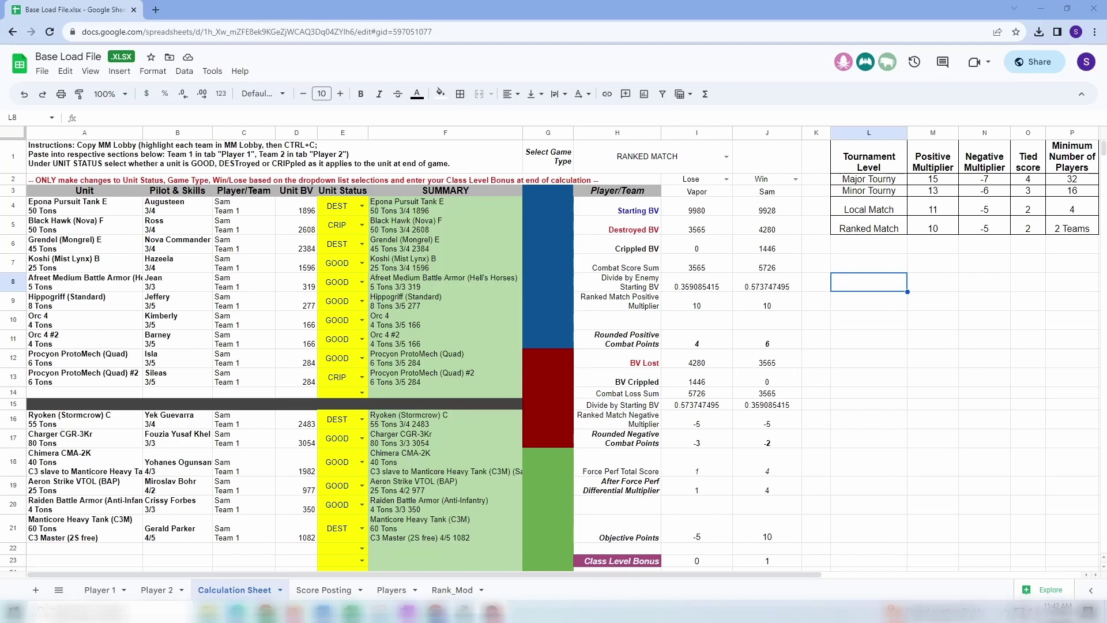
- Switch to MegaMek, copy all Team 2 units from Gorgon (Standard) through Black Hawk (Nova) T, and return to the Base Load File spreadsheet
left_click(466, 612)
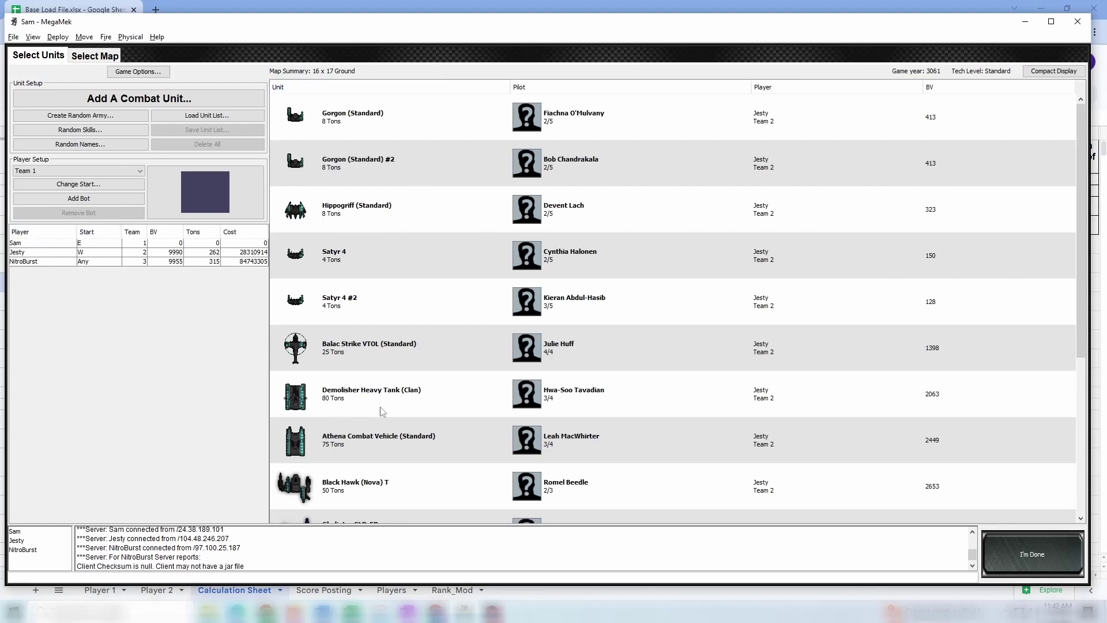
left_click(435, 119)
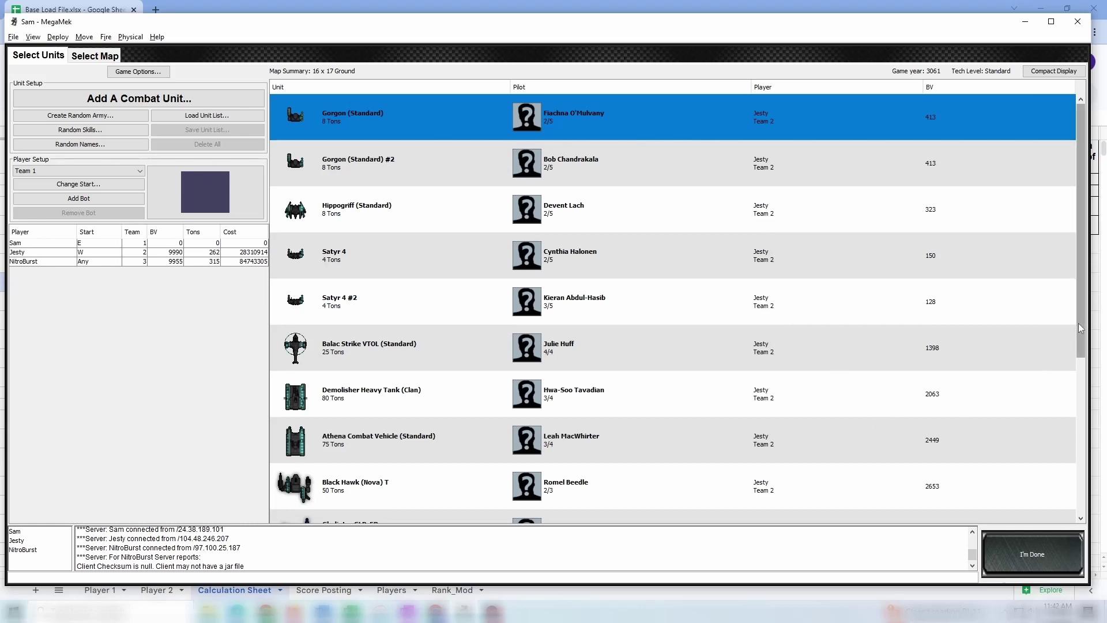
scroll(1078, 323, "down", 3)
left_click(1002, 392, "shift")
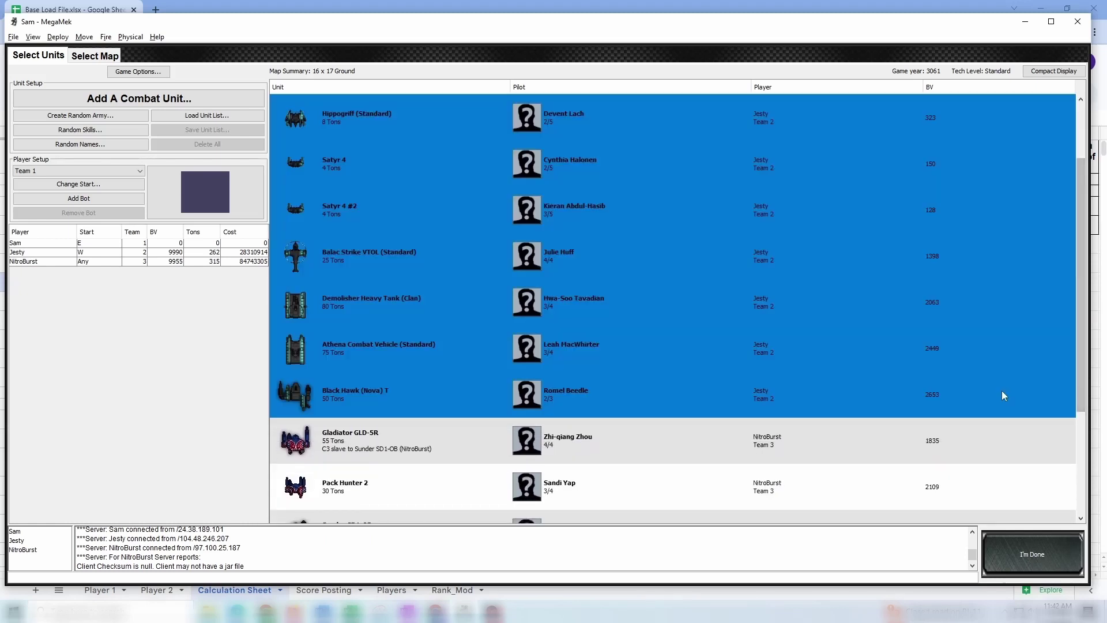
scroll(1082, 341, "down", 1)
scroll(1084, 288, "up", 3)
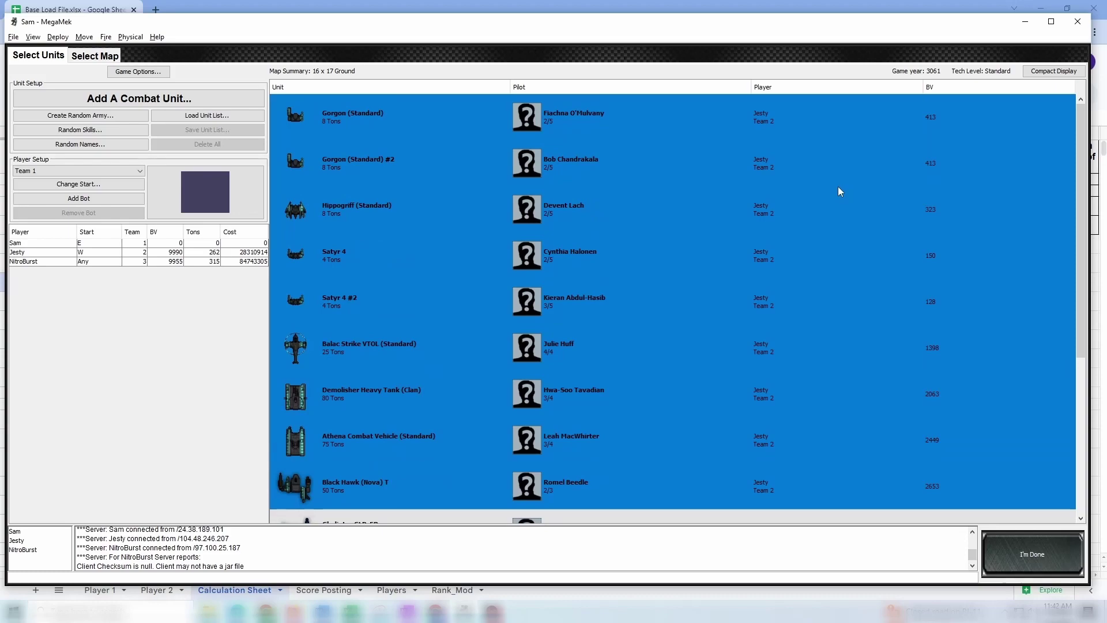
key("alt+Tab")
key("alt+Tab")
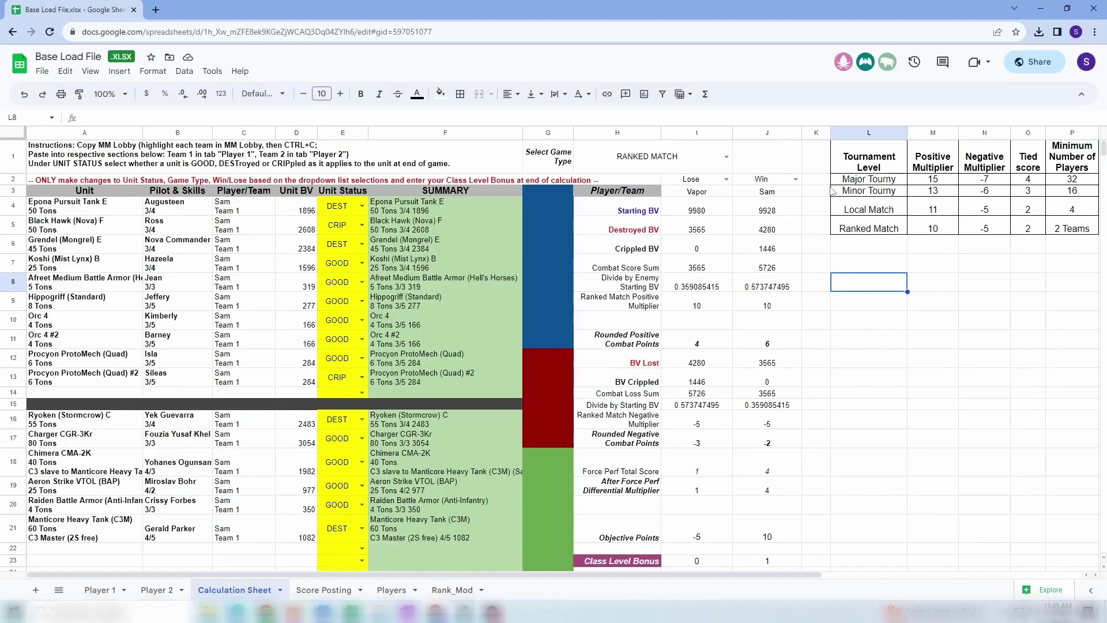
- Paste the copied Team 2 units at cell A5 of the Player 1 sheet and clear the leftover unit in row 14
left_click(102, 590)
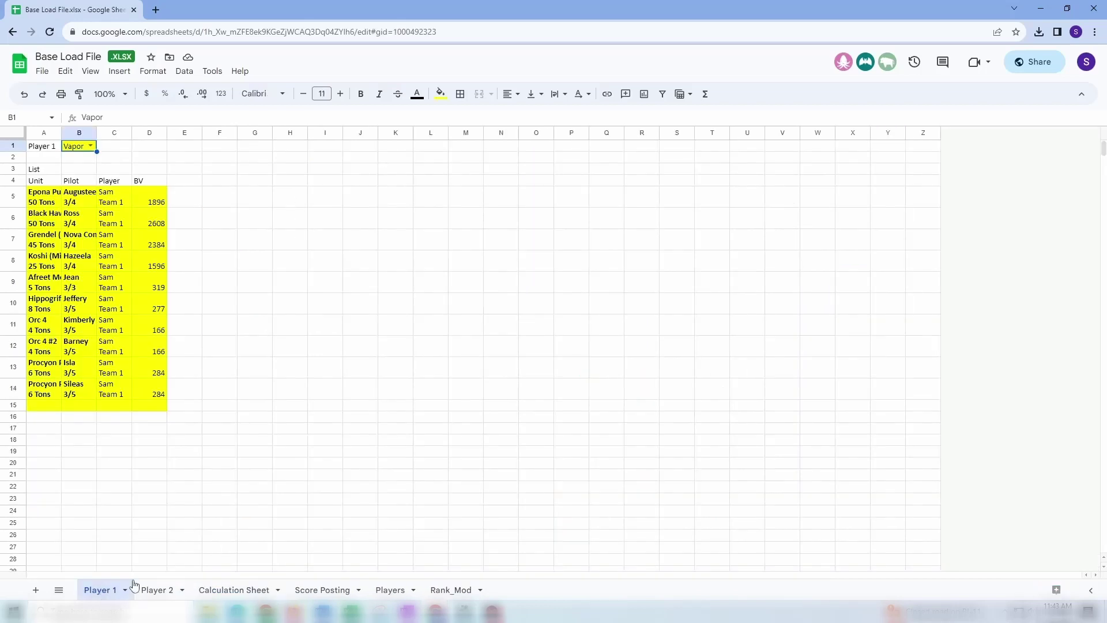
left_click(44, 200)
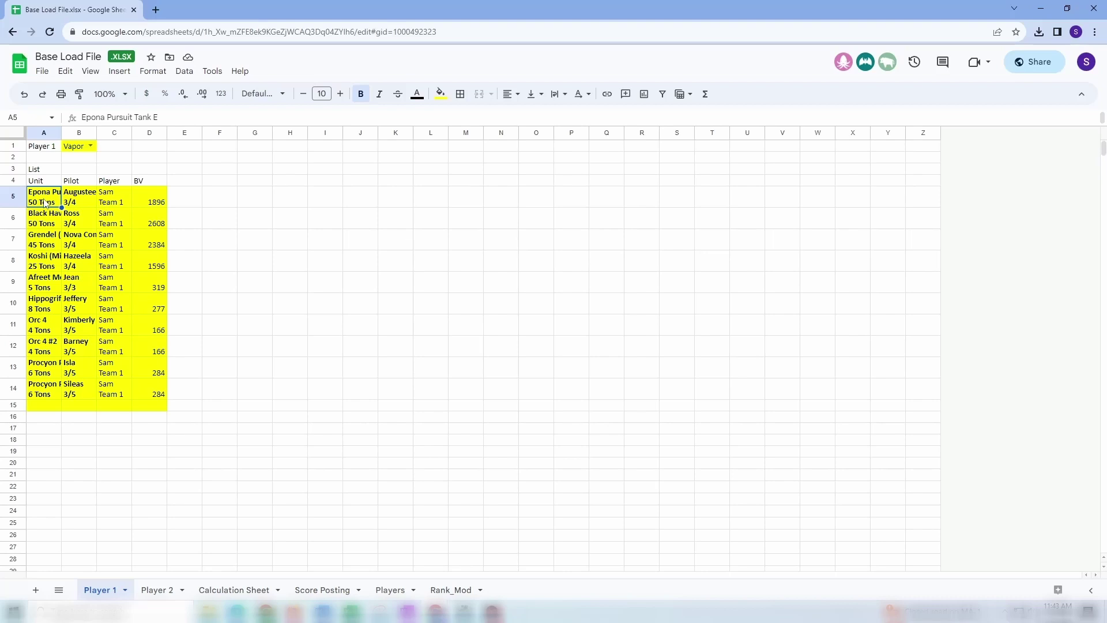
key("ctrl+v")
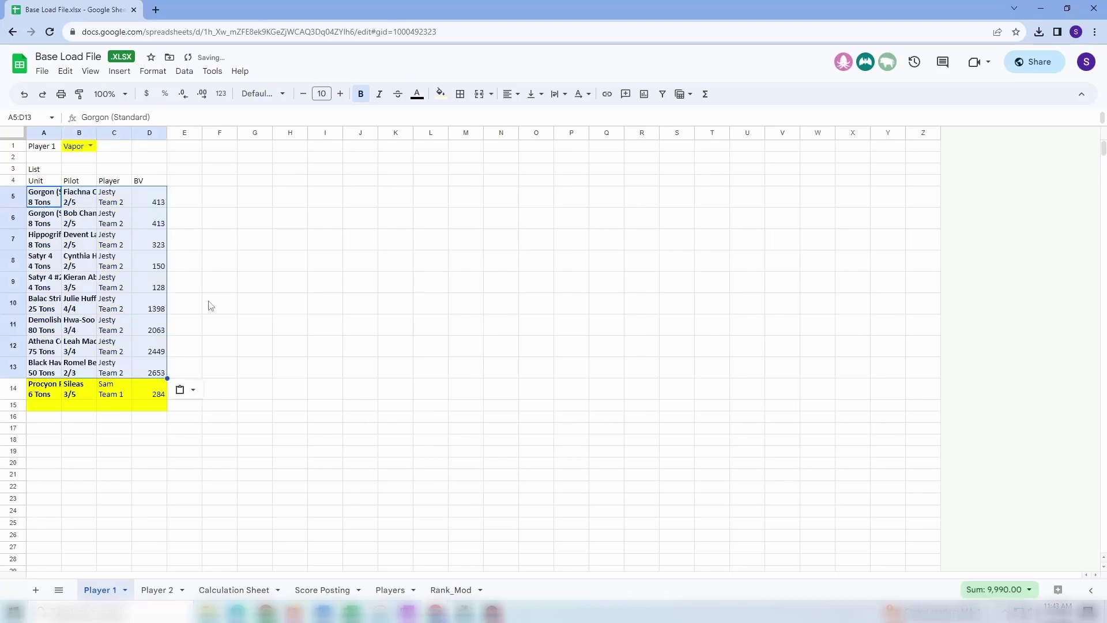
left_click(50, 396)
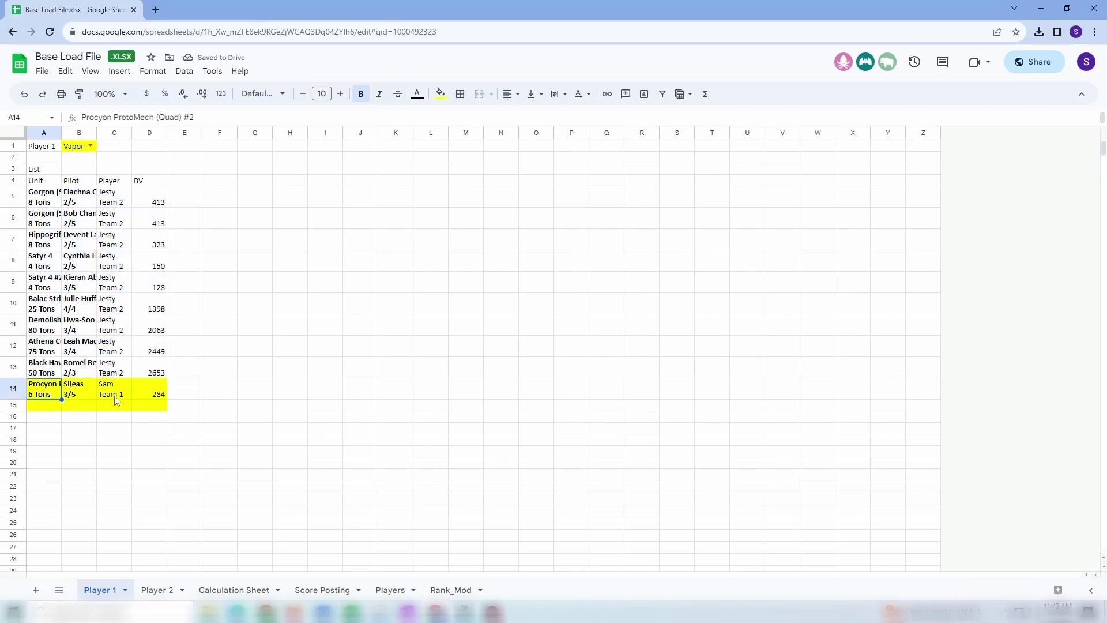
left_click(156, 397, "shift")
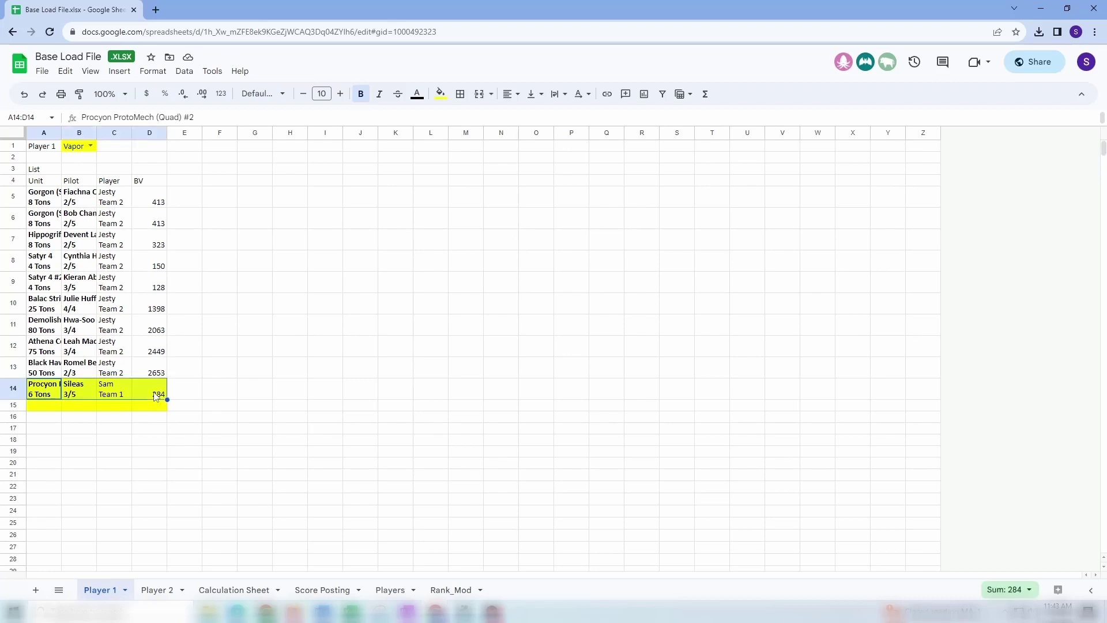
key("ctrl+z")
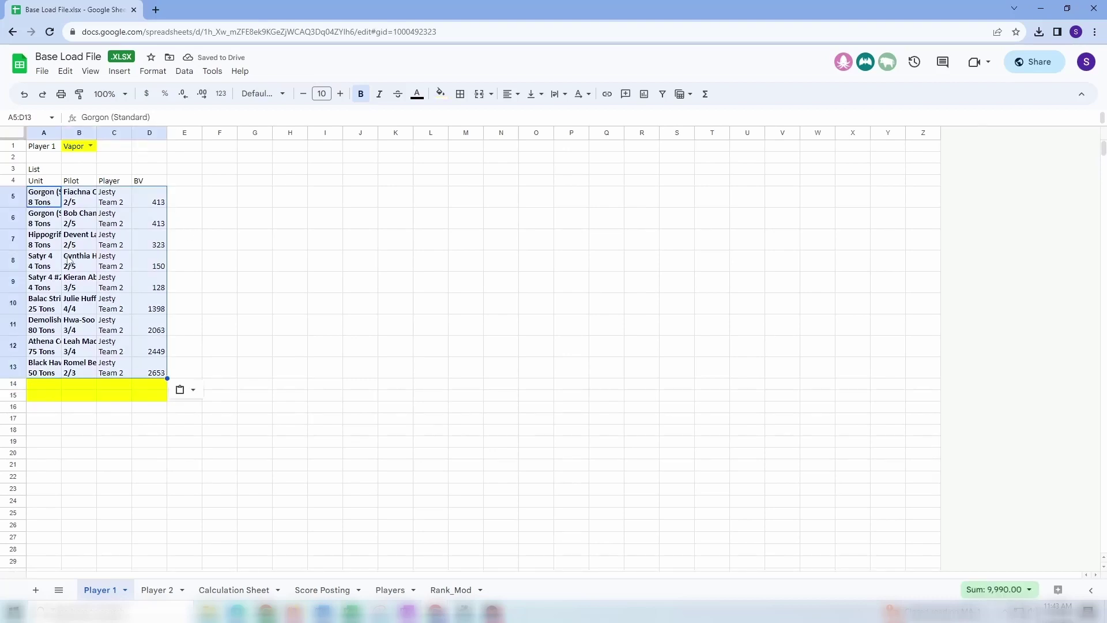
- Set the Player 1 name in cell B1 to the Team 2 player's name and check the list on the Players sheet
left_click(79, 149)
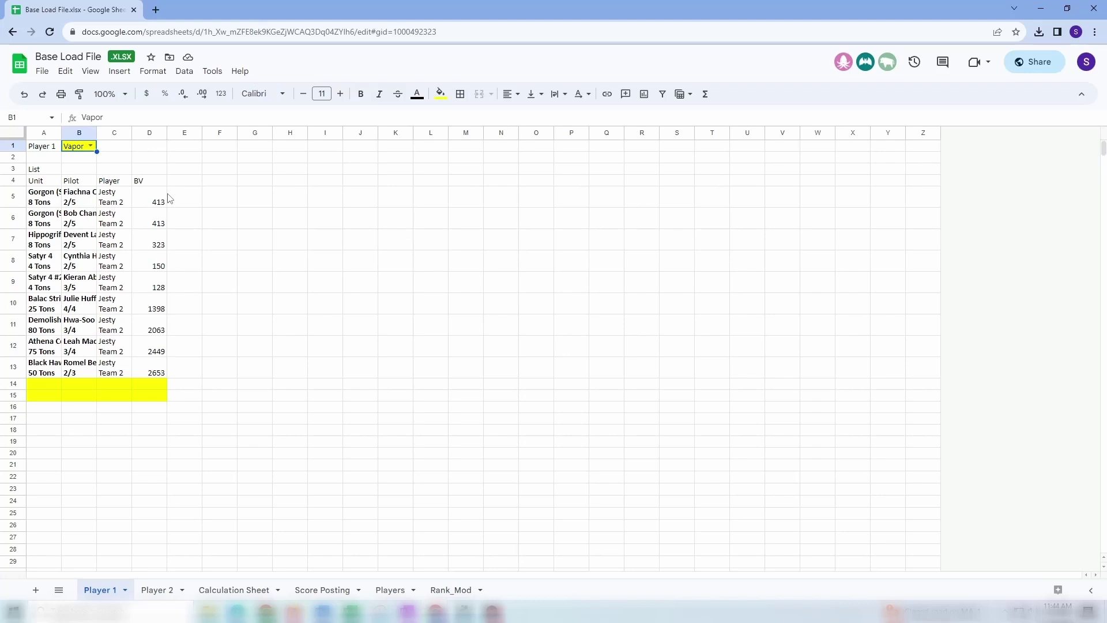
type("Jest")
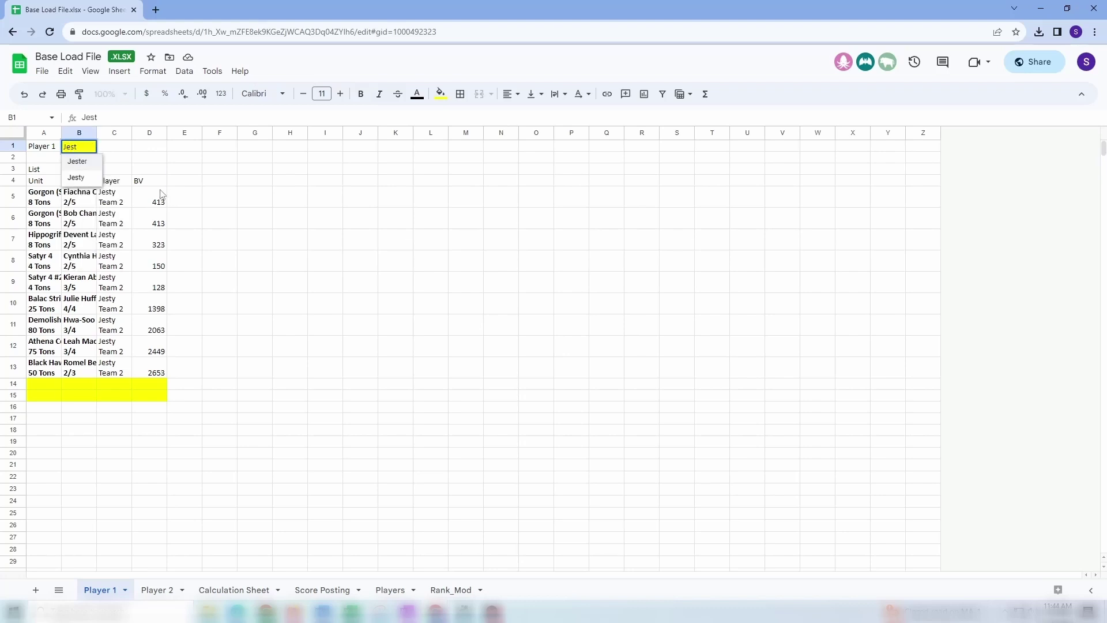
left_click(77, 178)
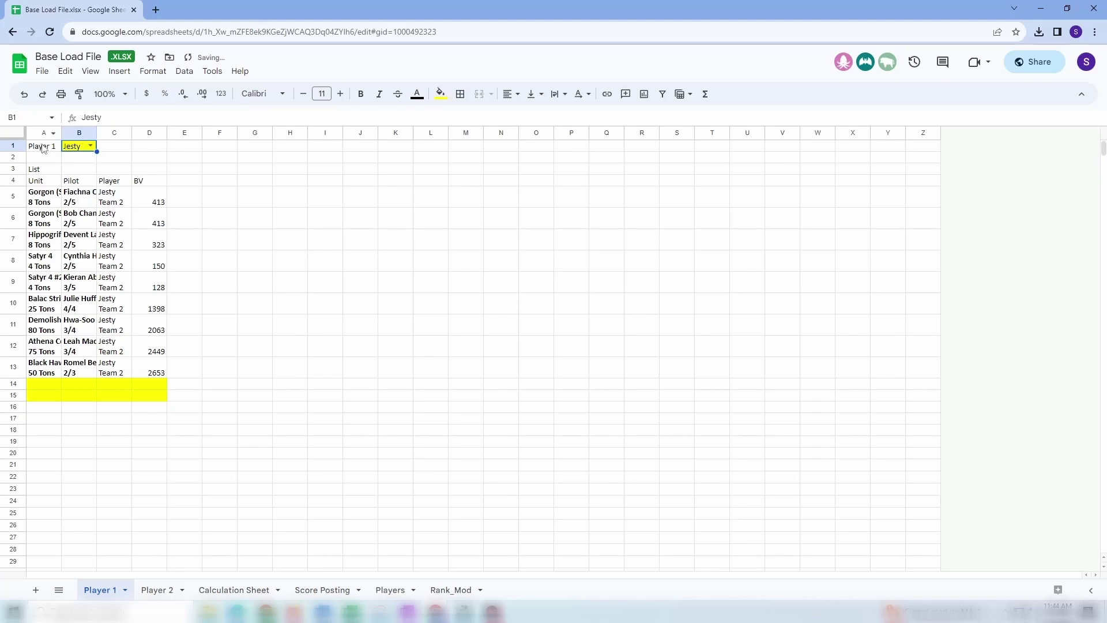
left_click(390, 589)
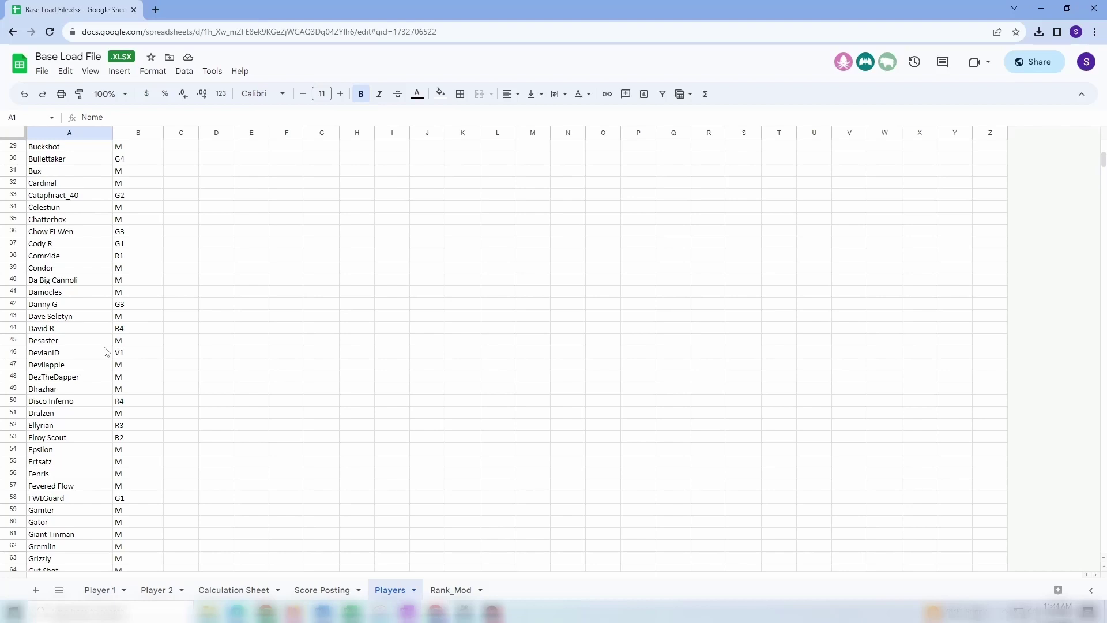
left_click(102, 592)
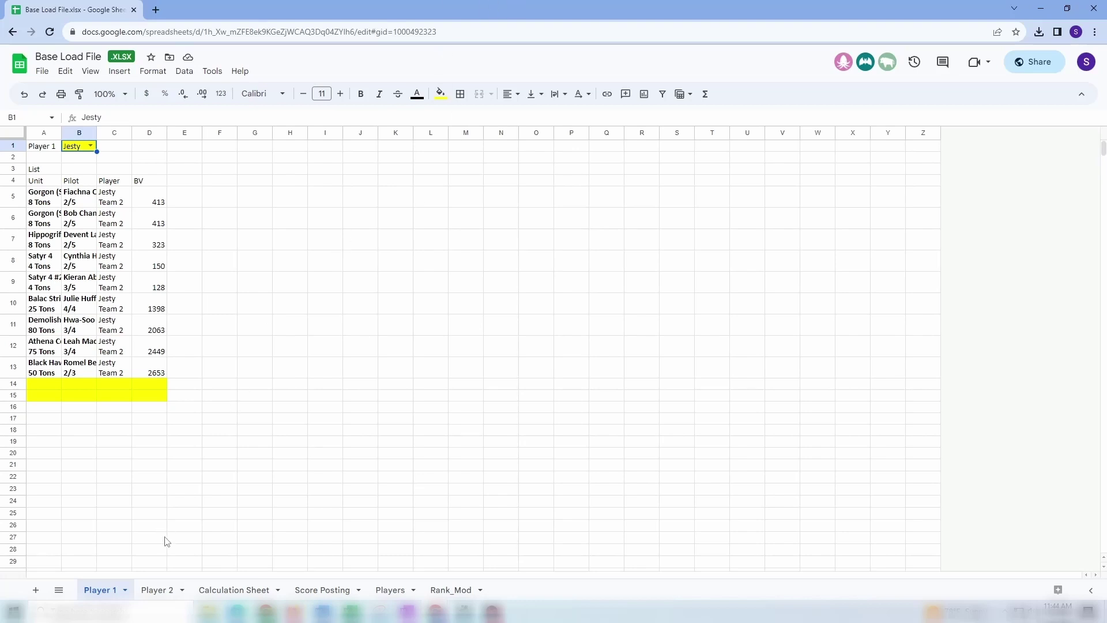
- Copy the Team 3 units, Gladiator GLD-5R through Elemental Battle Armor [Laser], from MegaMek into the Player 2 sheet starting at cell A5
left_click(156, 594)
key("alt+Tab")
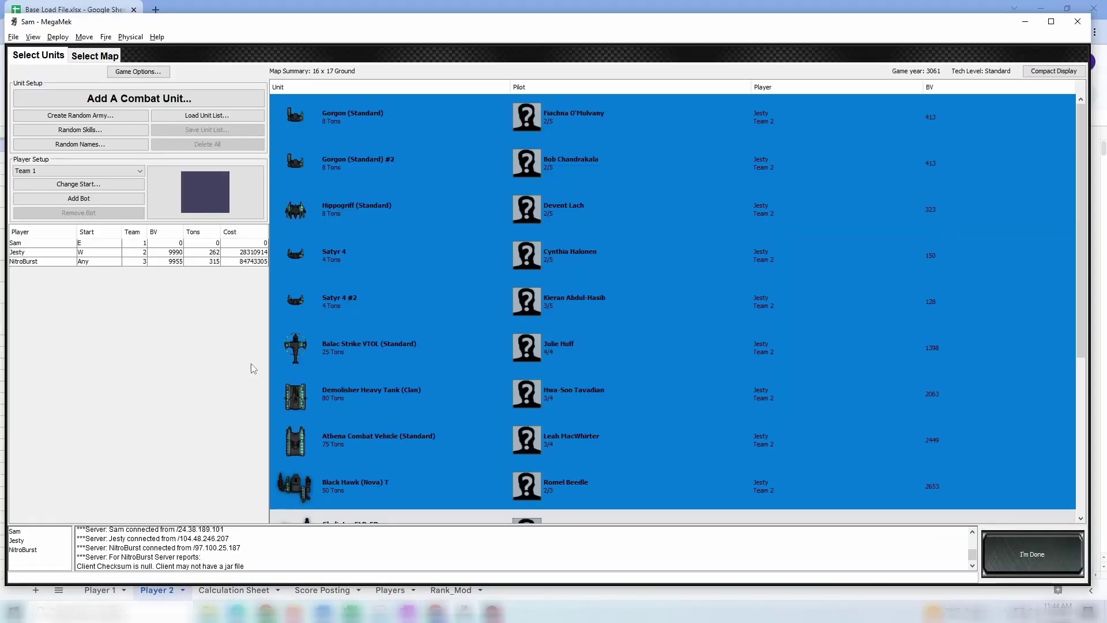
scroll(663, 415, "down", 5)
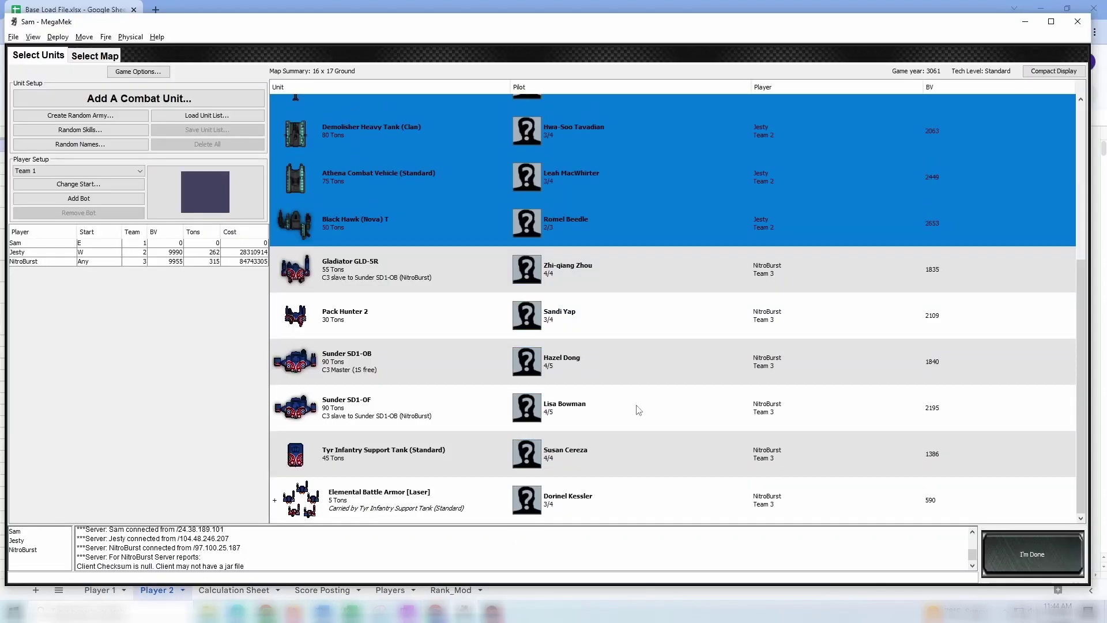
left_click(462, 287)
left_click(450, 500, "shift")
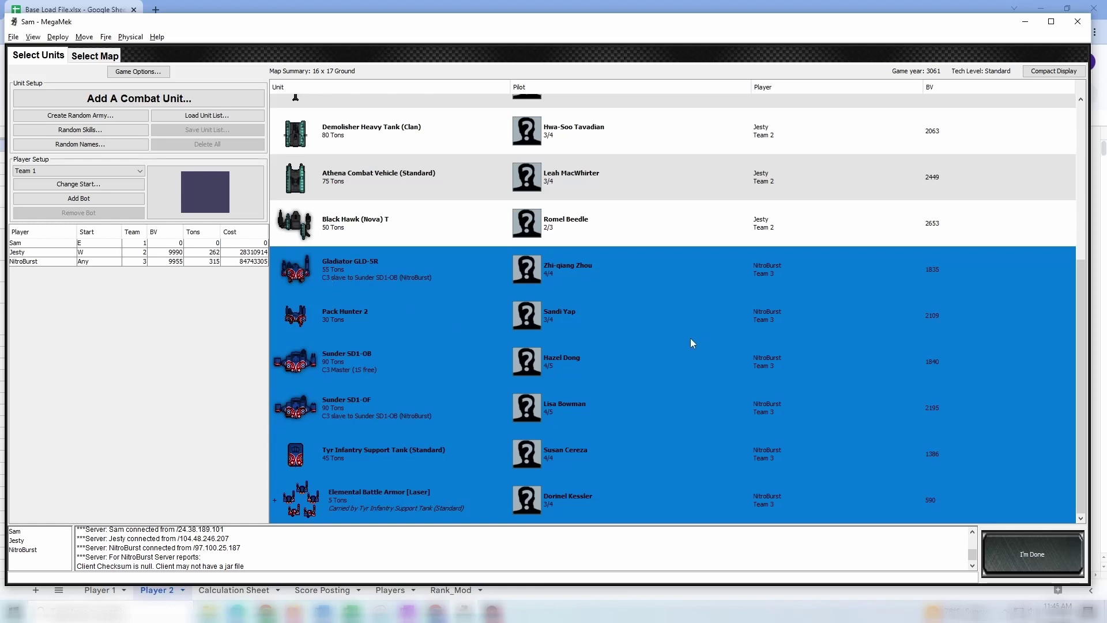
key("alt+Tab")
key("ctrl+v")
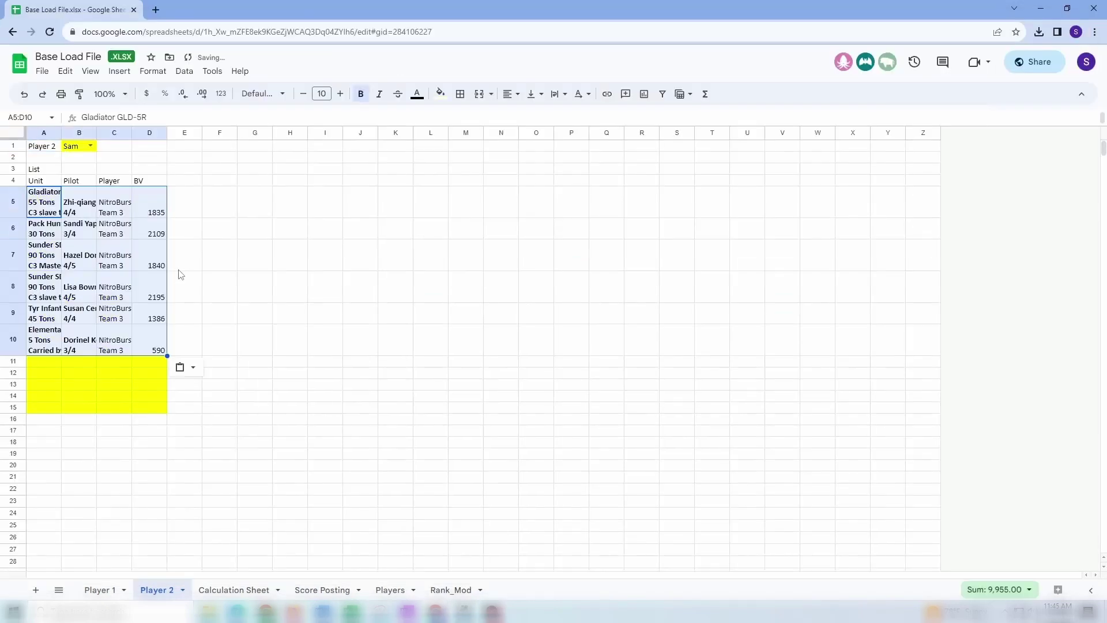
- Set the Player 2 name in cell B1 to the Team 3 player's name
left_click(82, 149)
type("Ni")
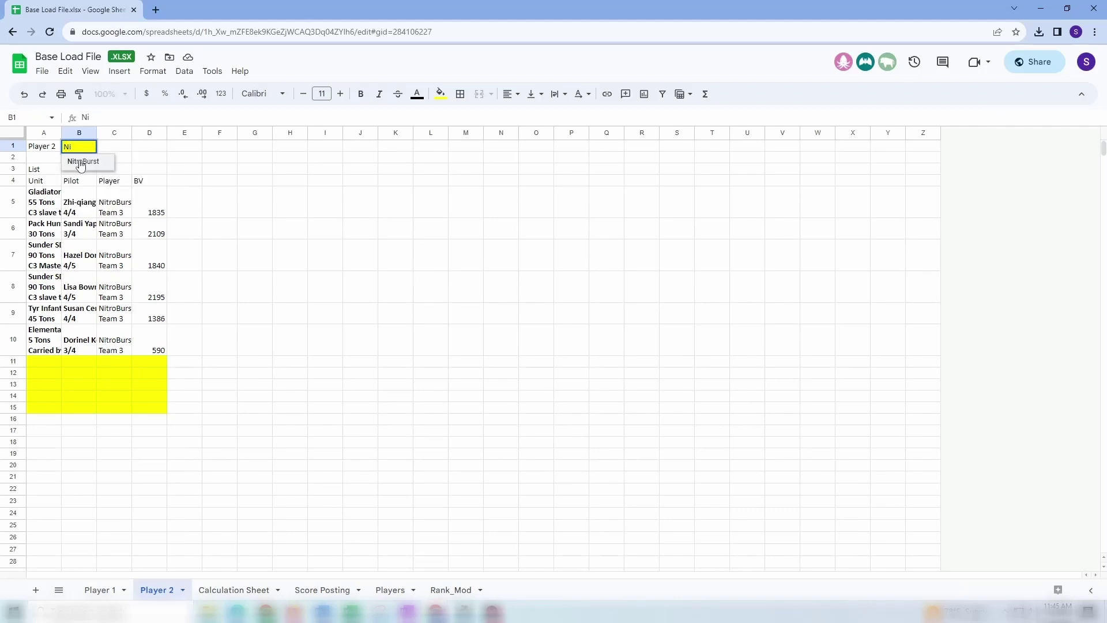
left_click(81, 161)
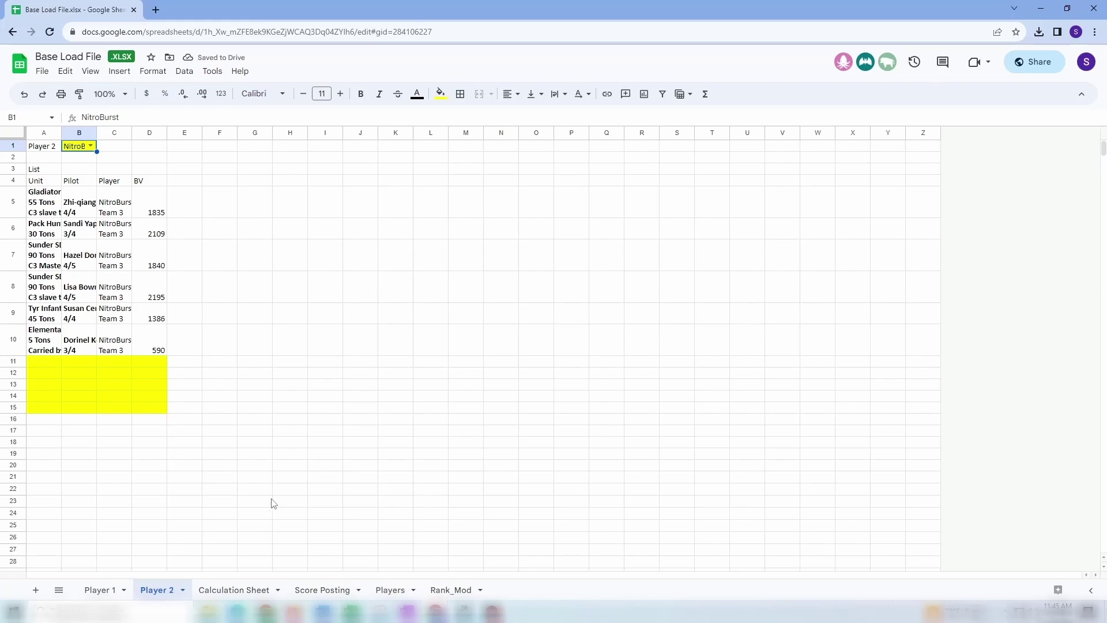
- On the Calculation Sheet, set Player 1's result in I2 to Win and Player 2's result in J2 to Lose
left_click(222, 590)
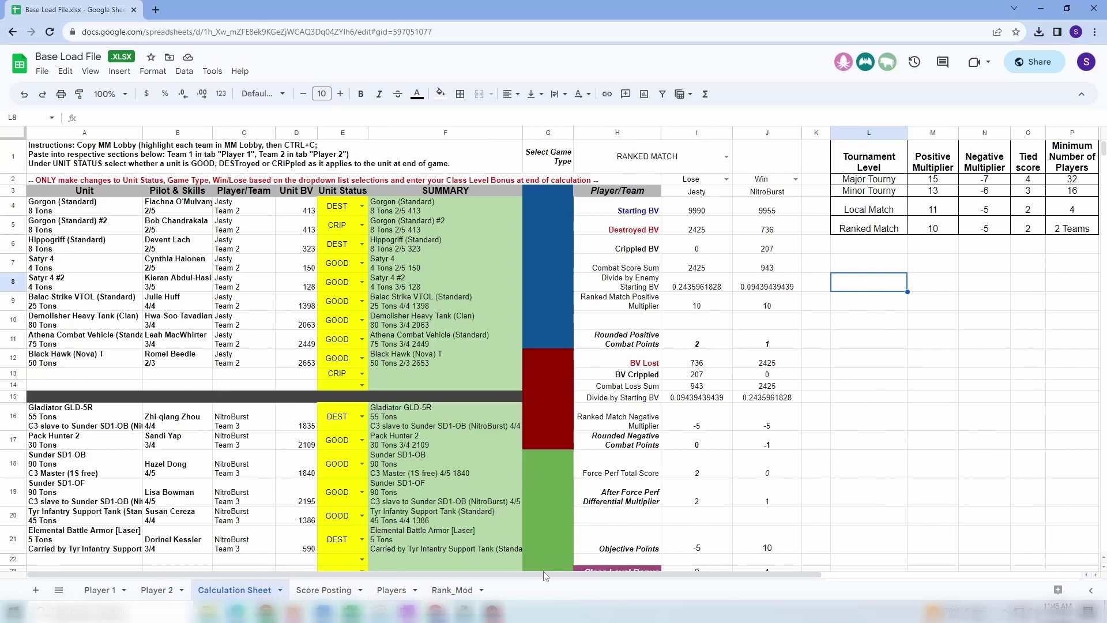
left_click(492, 611)
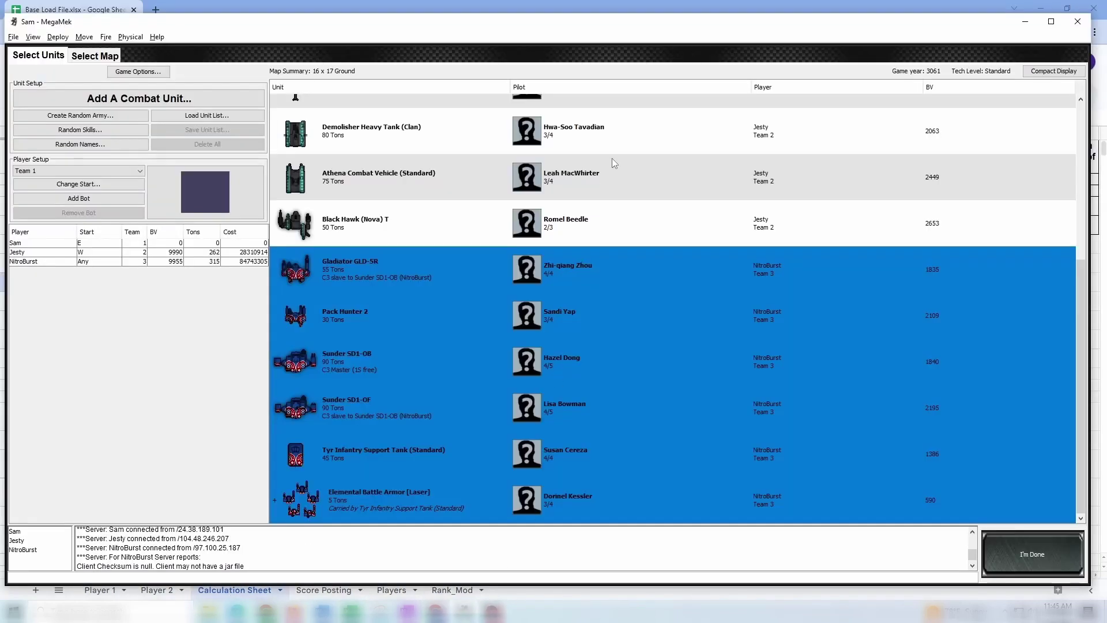
left_click(368, 8)
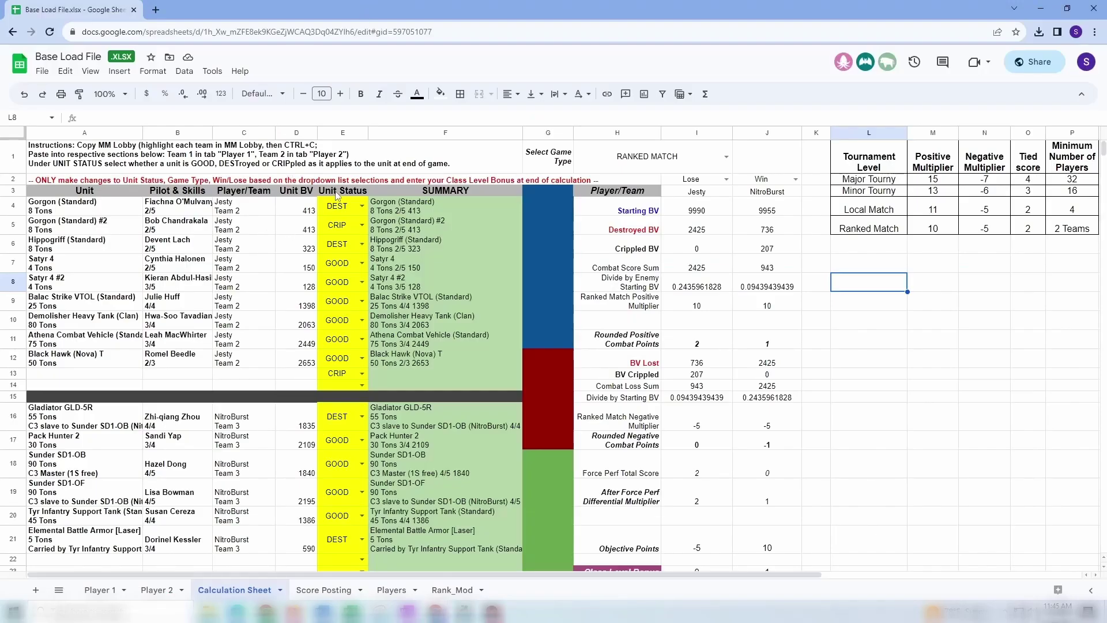
left_click(696, 196)
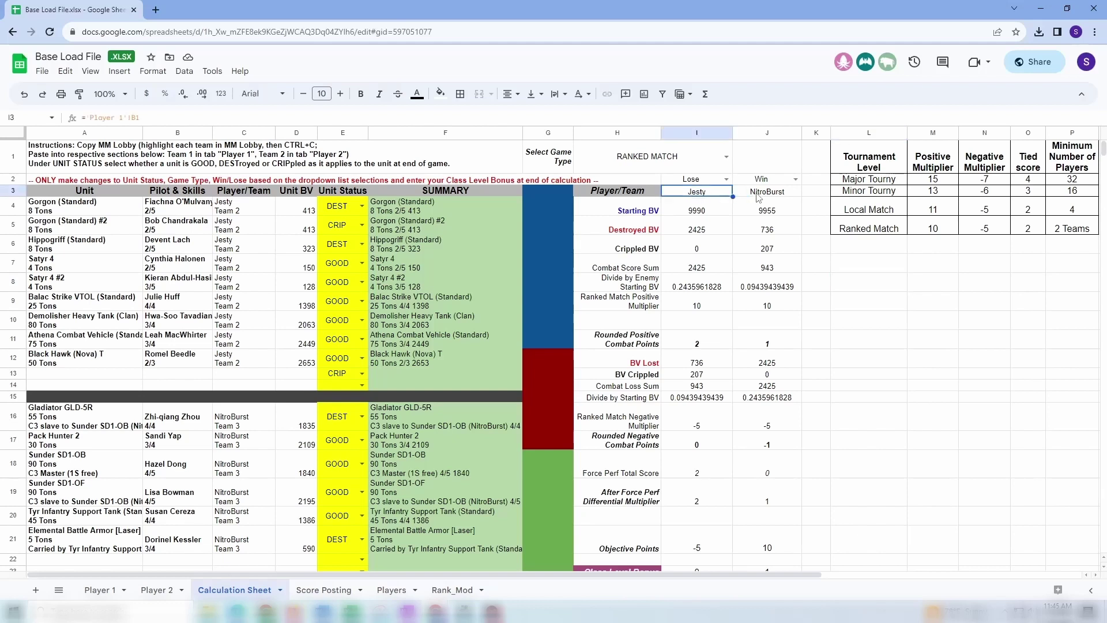
left_click(760, 196)
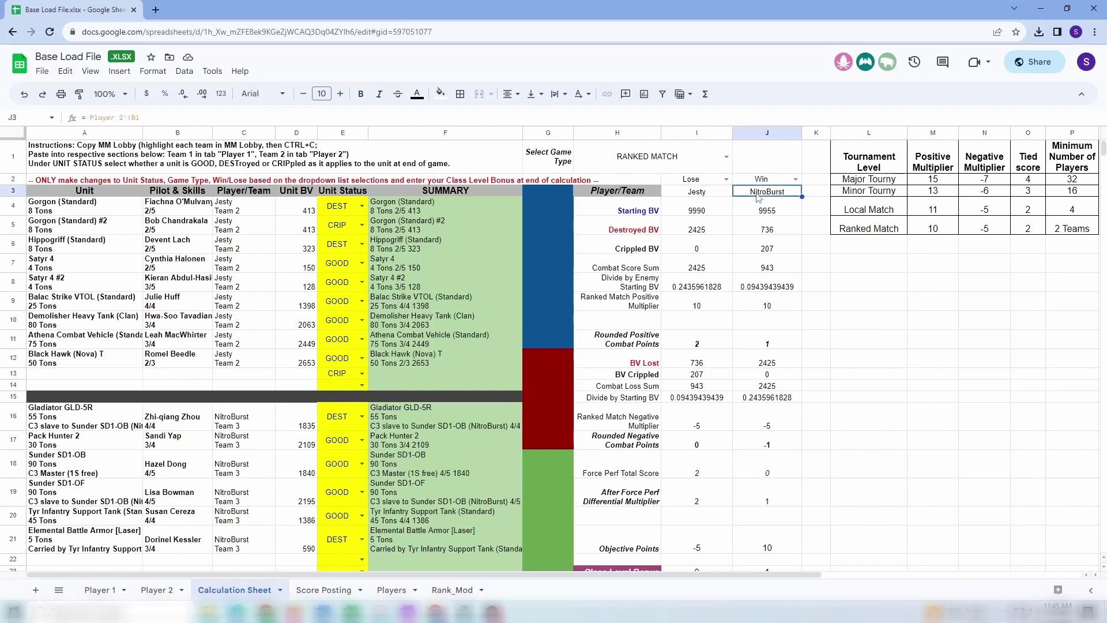
left_click(727, 180)
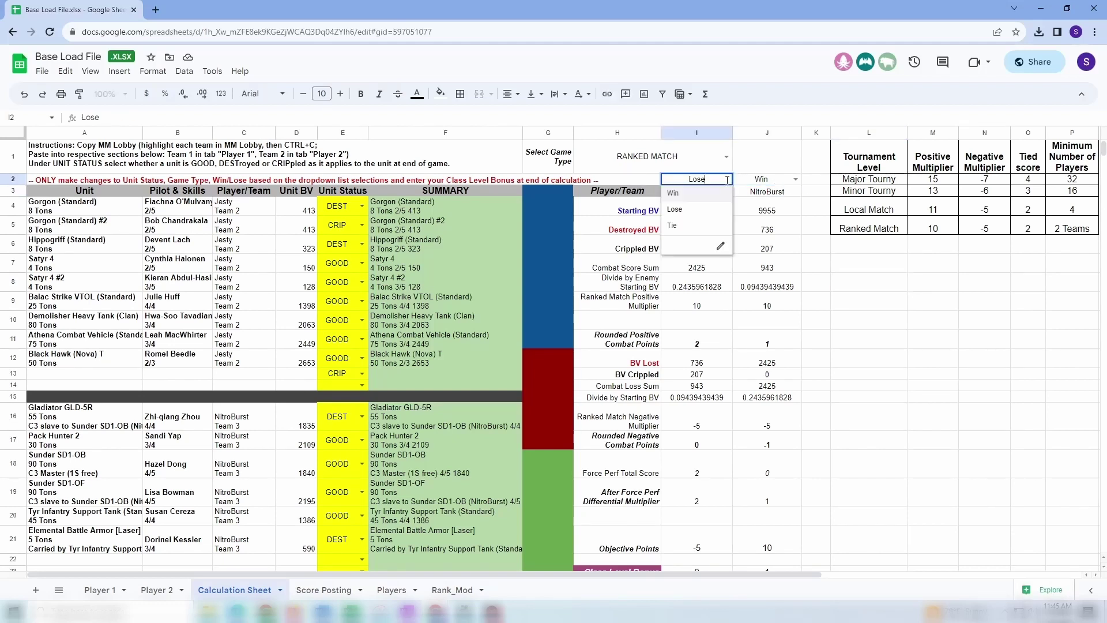
left_click(692, 198)
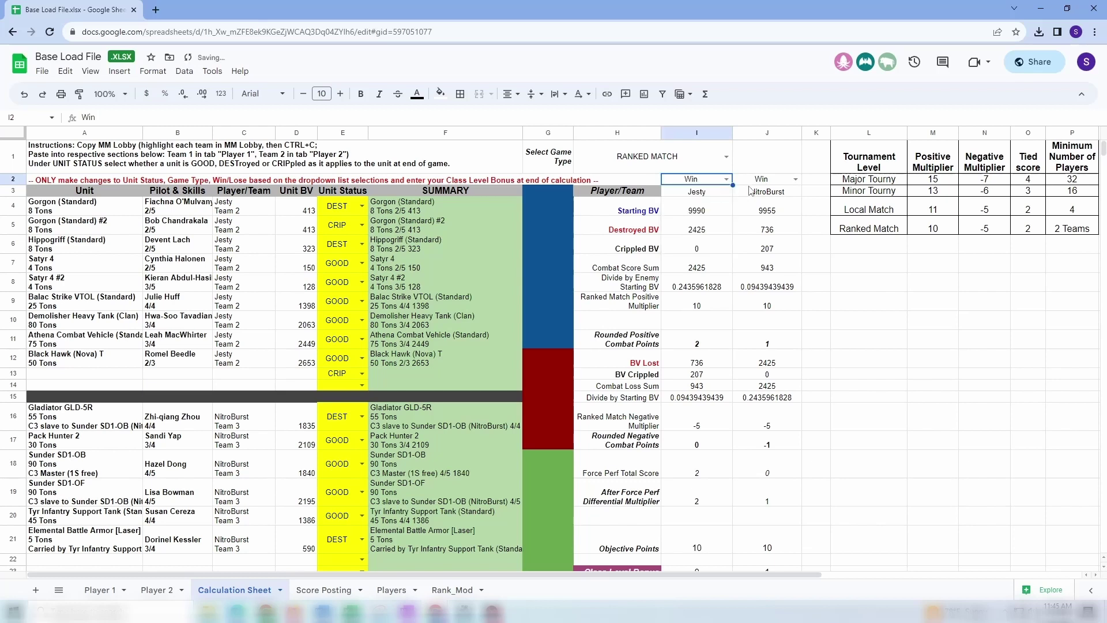
left_click(795, 179)
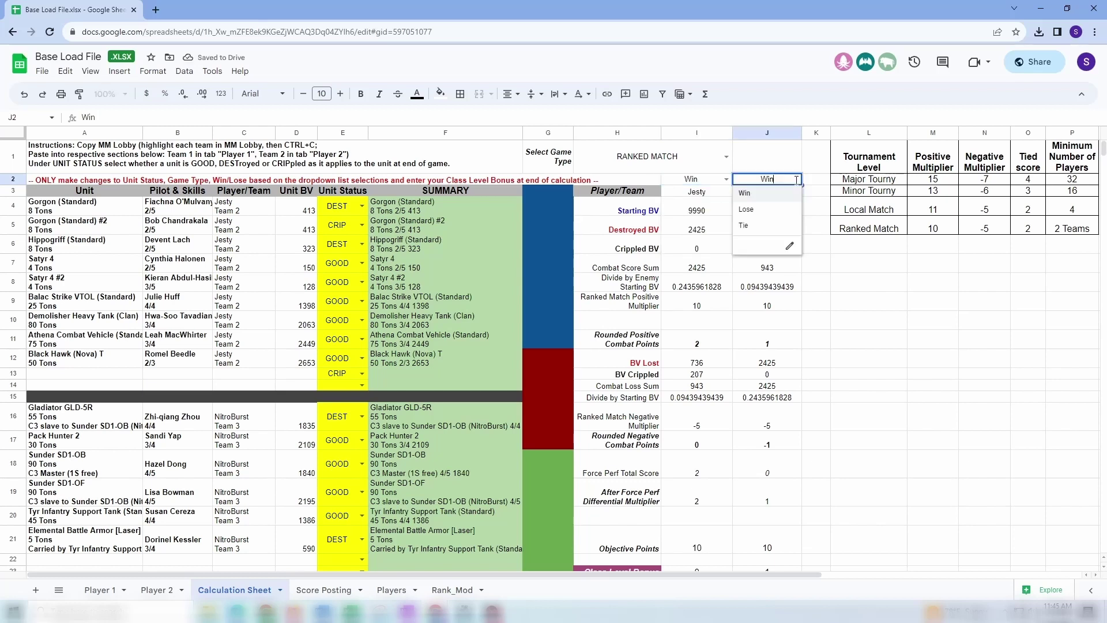
left_click(750, 210)
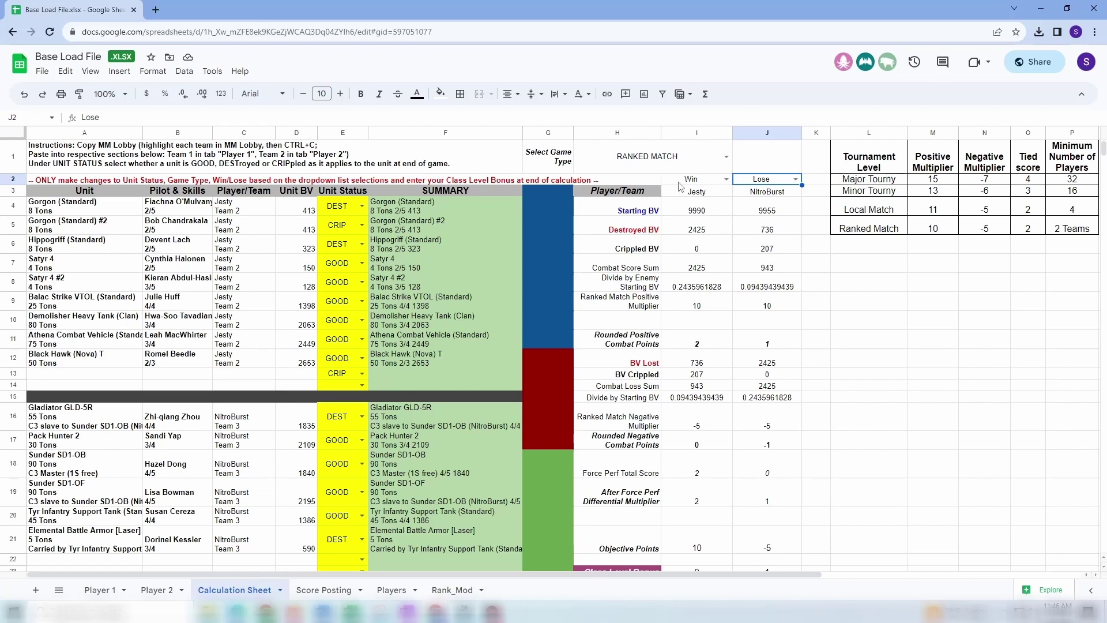
- Switch the game type in H1 to LOCAL MATCH to compare multipliers, and return it to RANKED MATCH
left_click(645, 168)
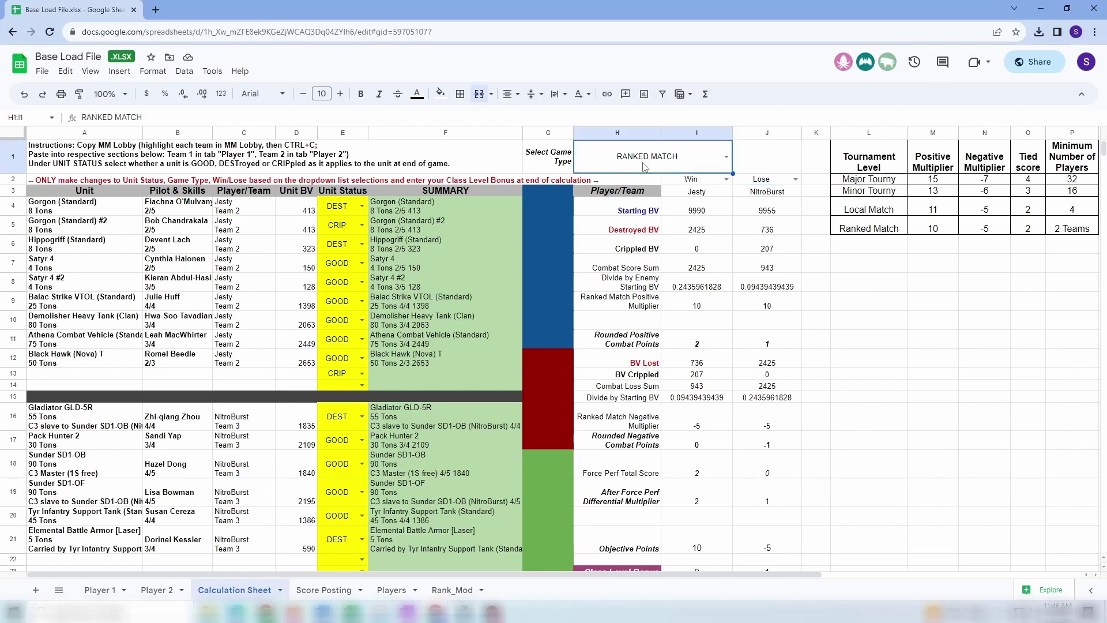
left_click(726, 158)
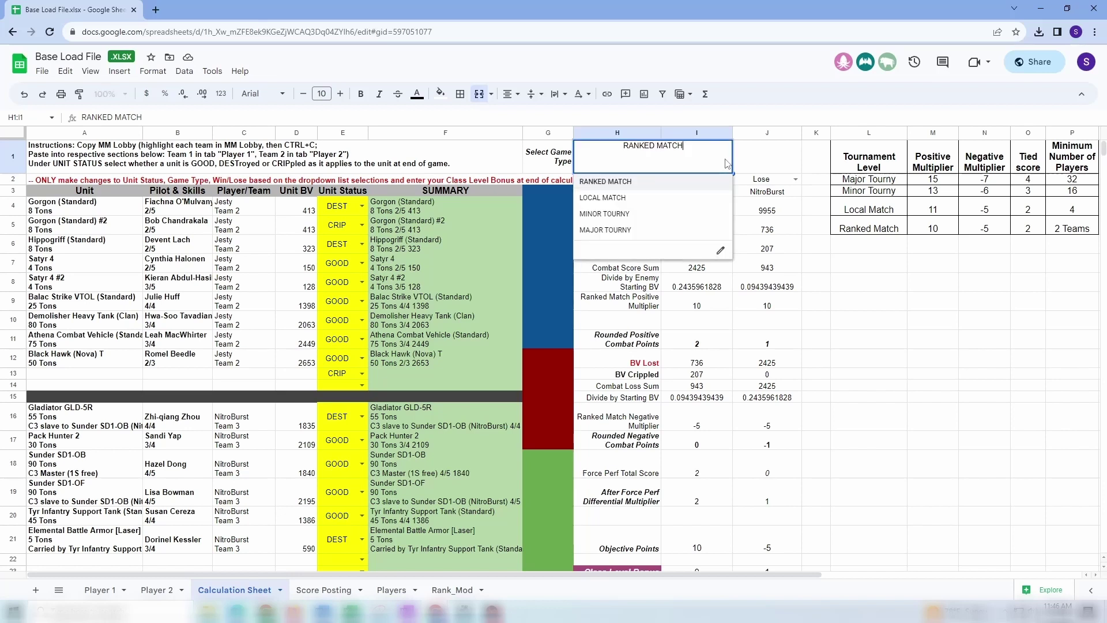
left_click(629, 198)
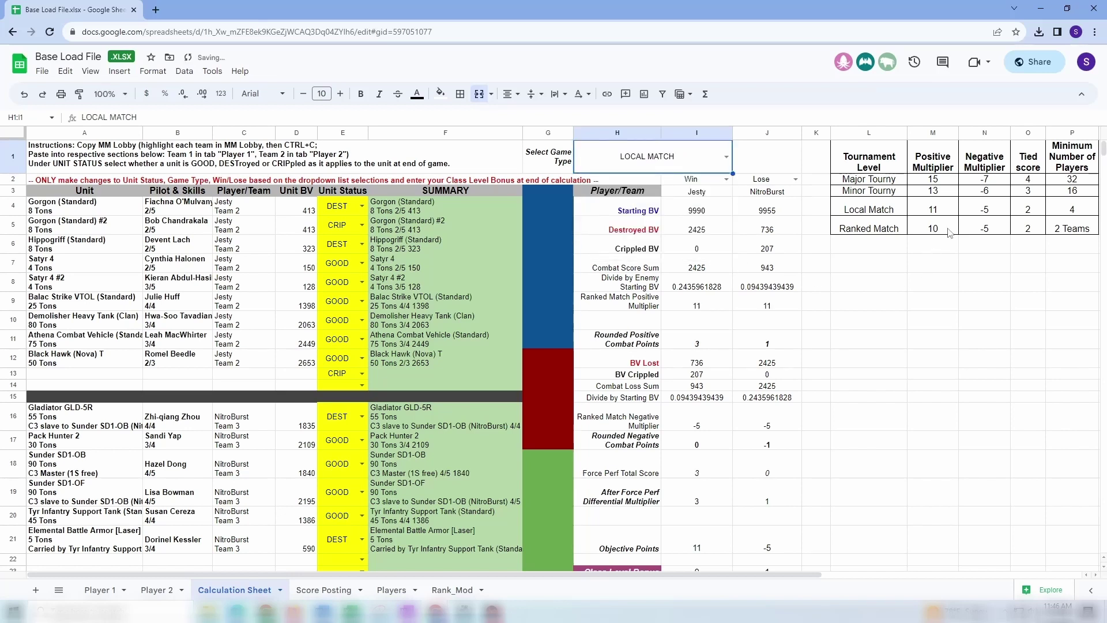
left_click(726, 157)
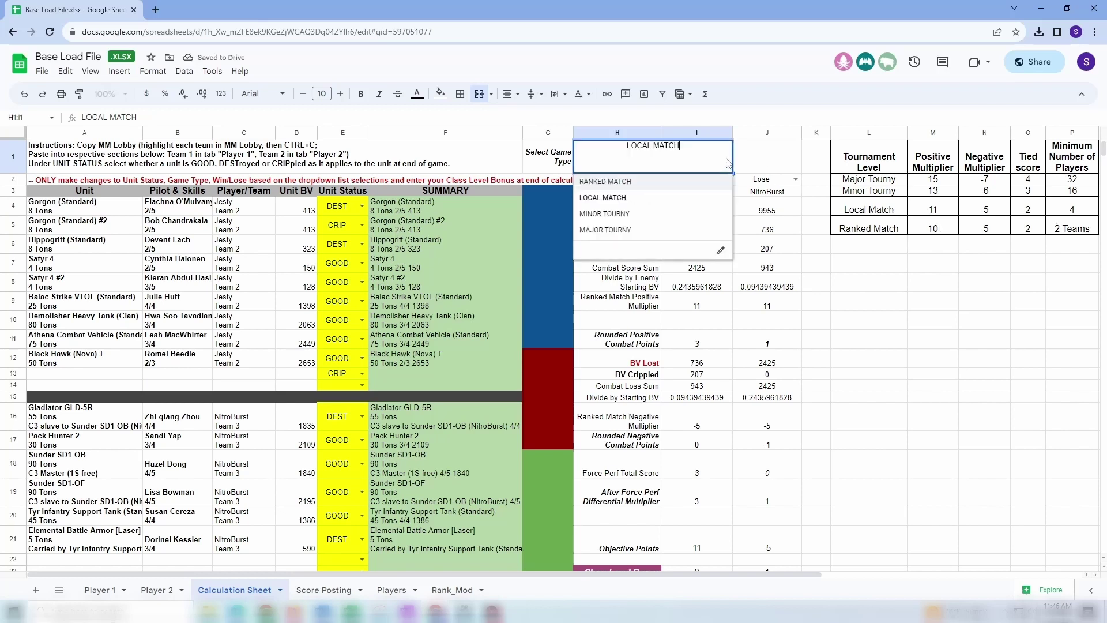
left_click(616, 182)
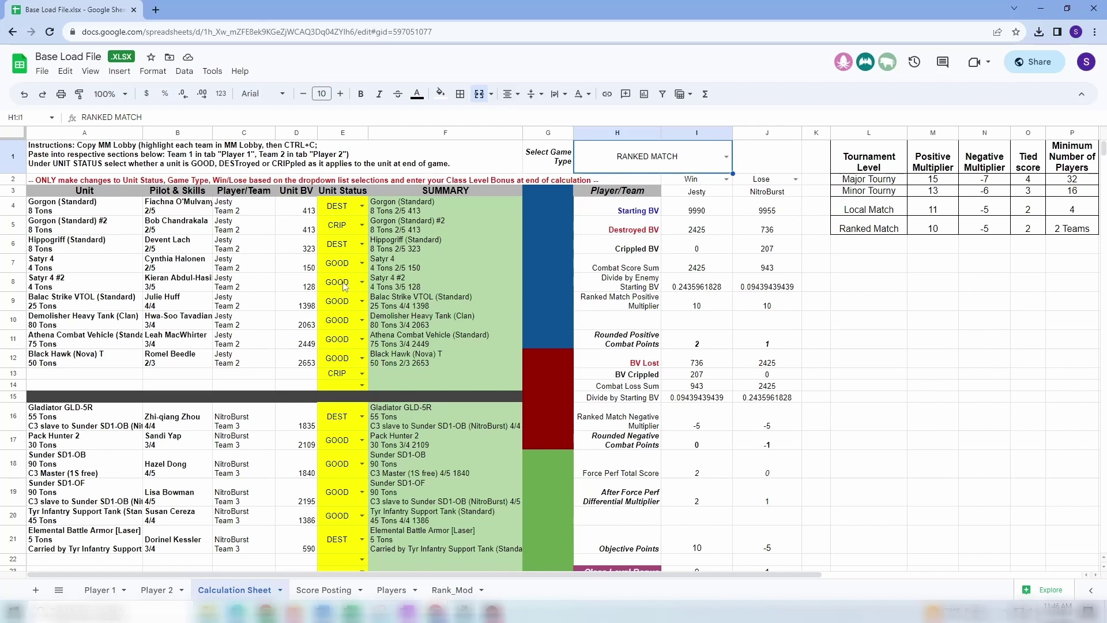
- Set the unit status of Gorgon (Standard) in E4 to GOOD and of Satyr 4 in E7 to DEST
left_click(337, 212)
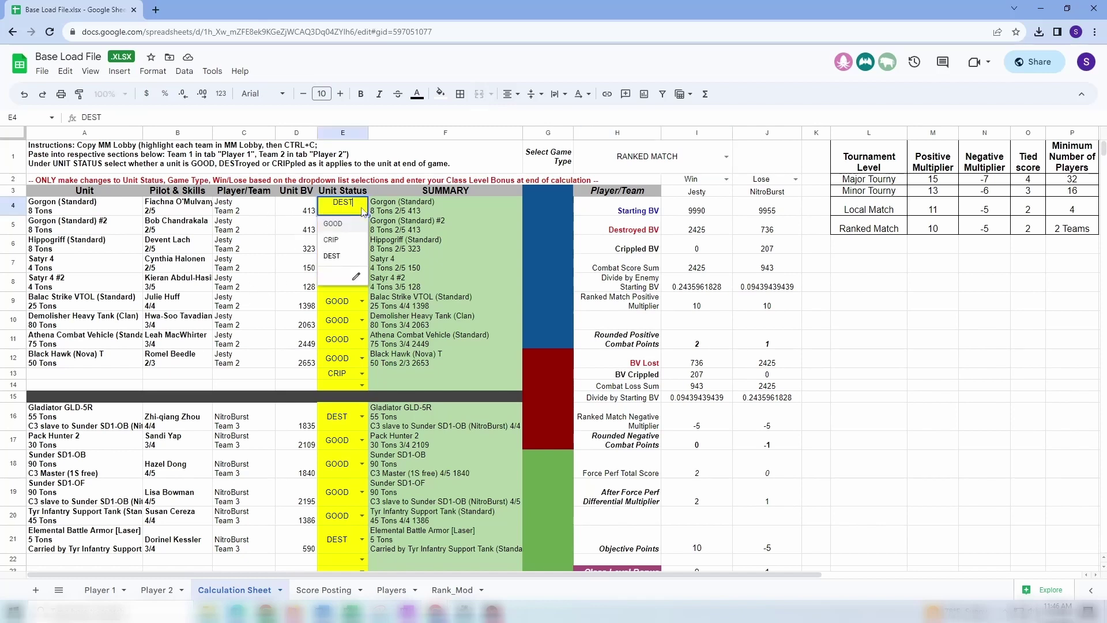
left_click(339, 231)
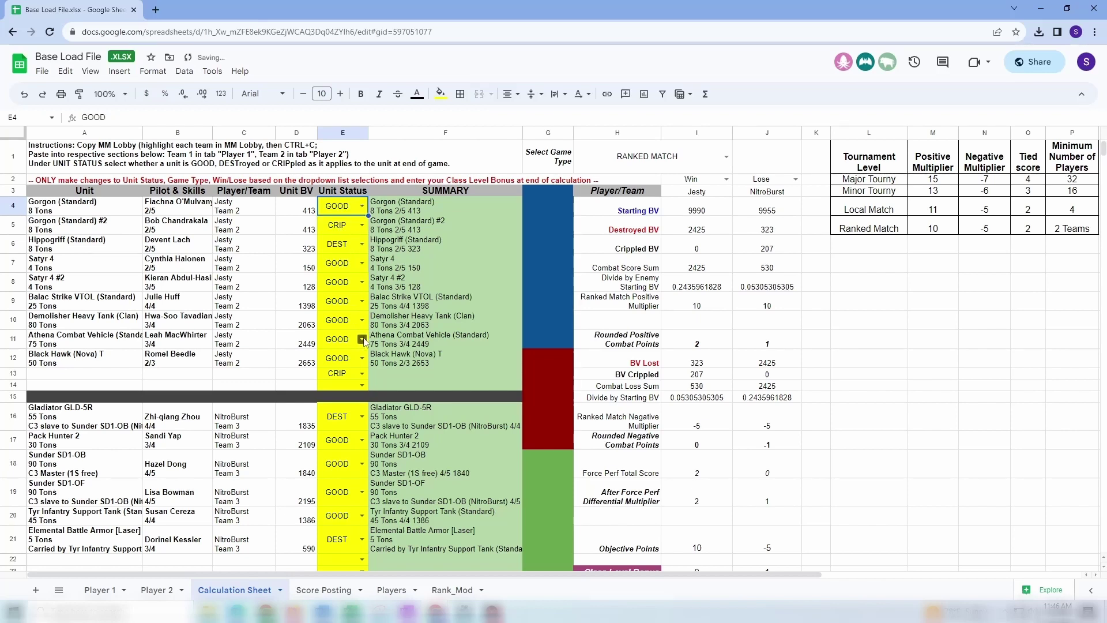
left_click(361, 263)
left_click(334, 313)
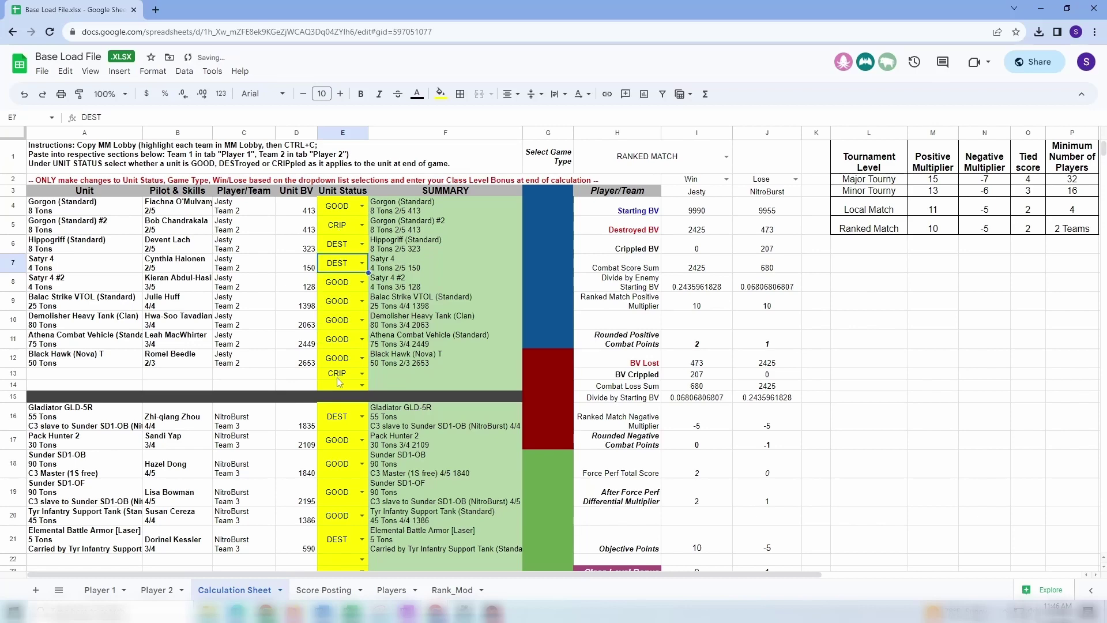
- Set the unit status of Sunder SD1-OF in E19 to DEST and of Pack Hunter 2 in E17 to CRIP
scroll(334, 407, "down", 2)
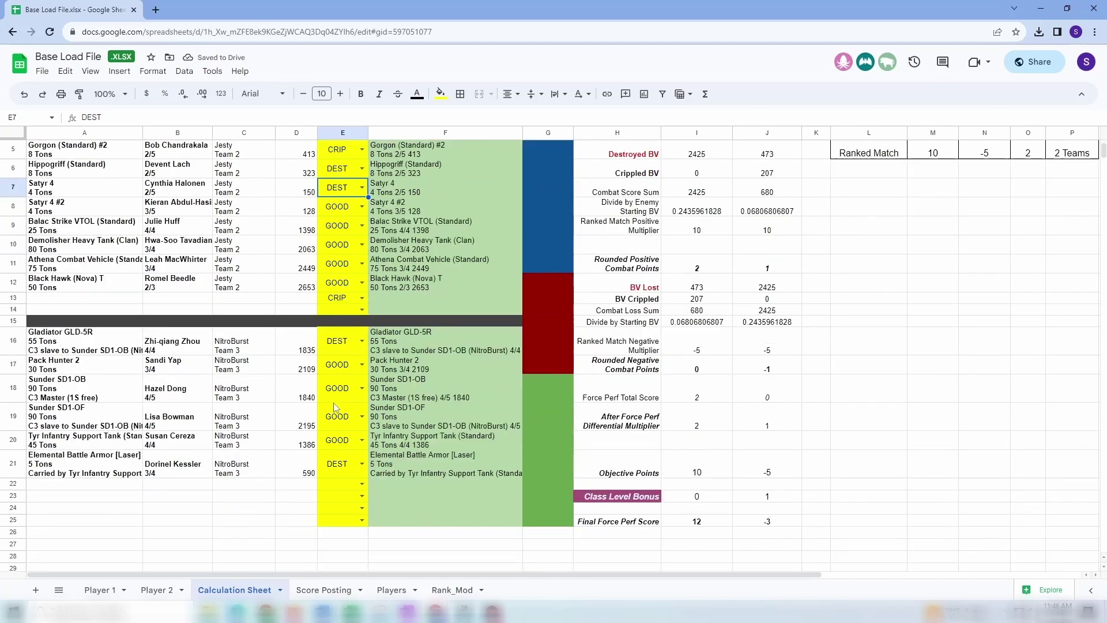
left_click(344, 440)
left_click(358, 421)
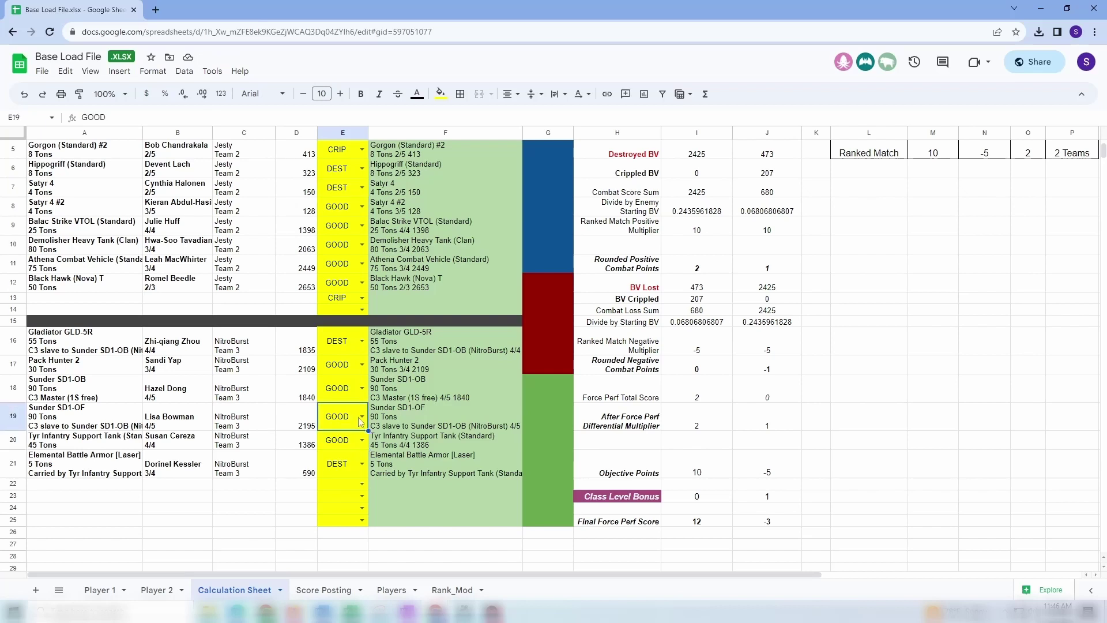
left_click(363, 420)
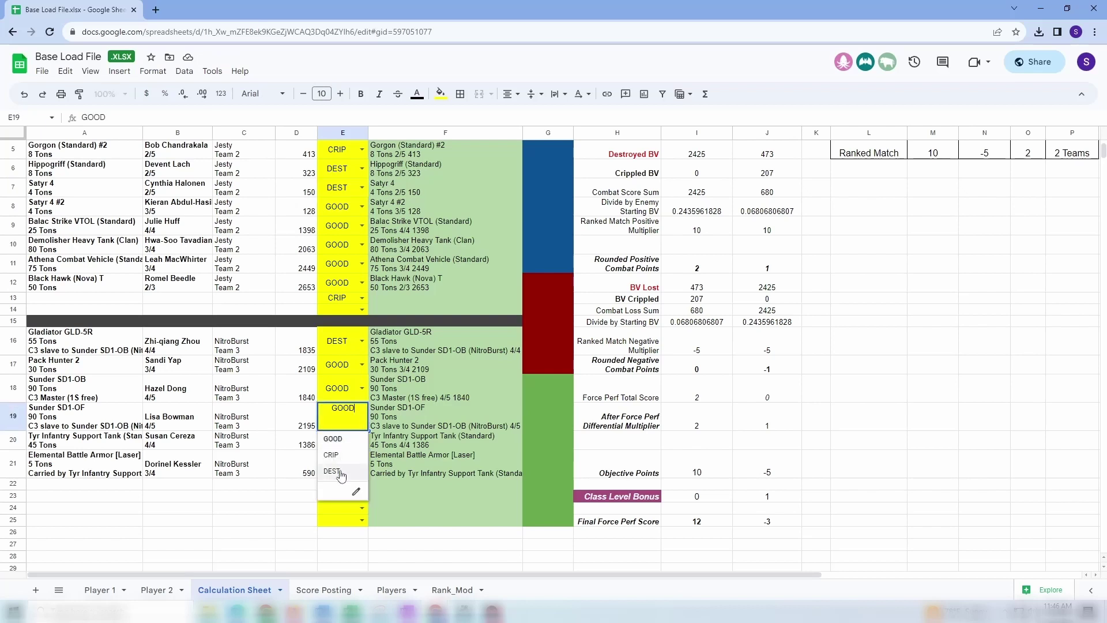
left_click(341, 476)
left_click(362, 365)
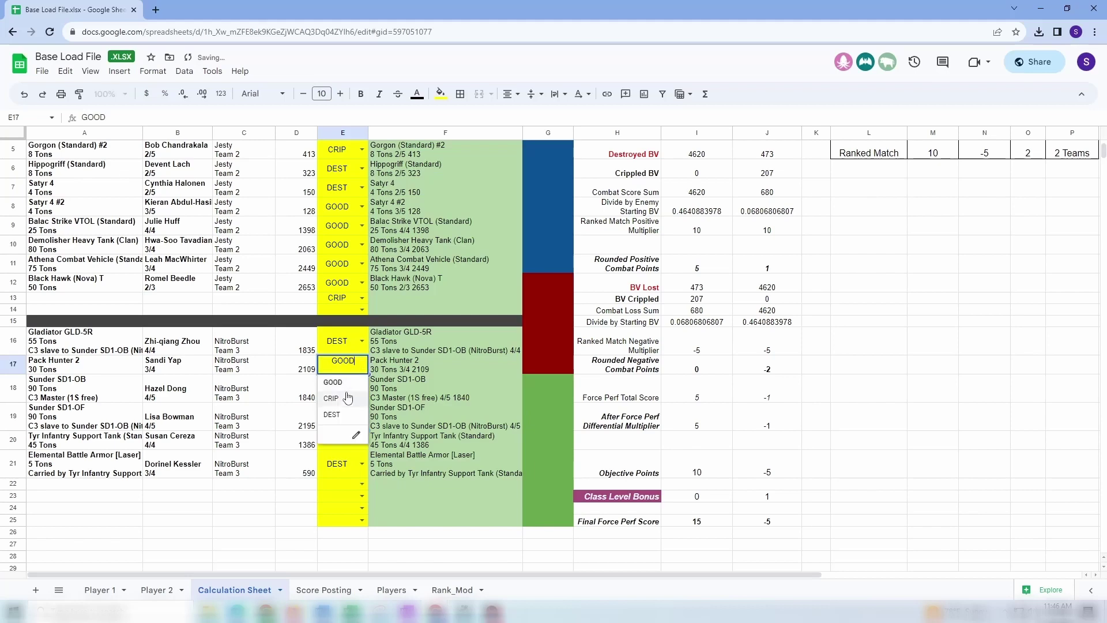
left_click(343, 399)
left_click(843, 287)
scroll(843, 287, "up", 2)
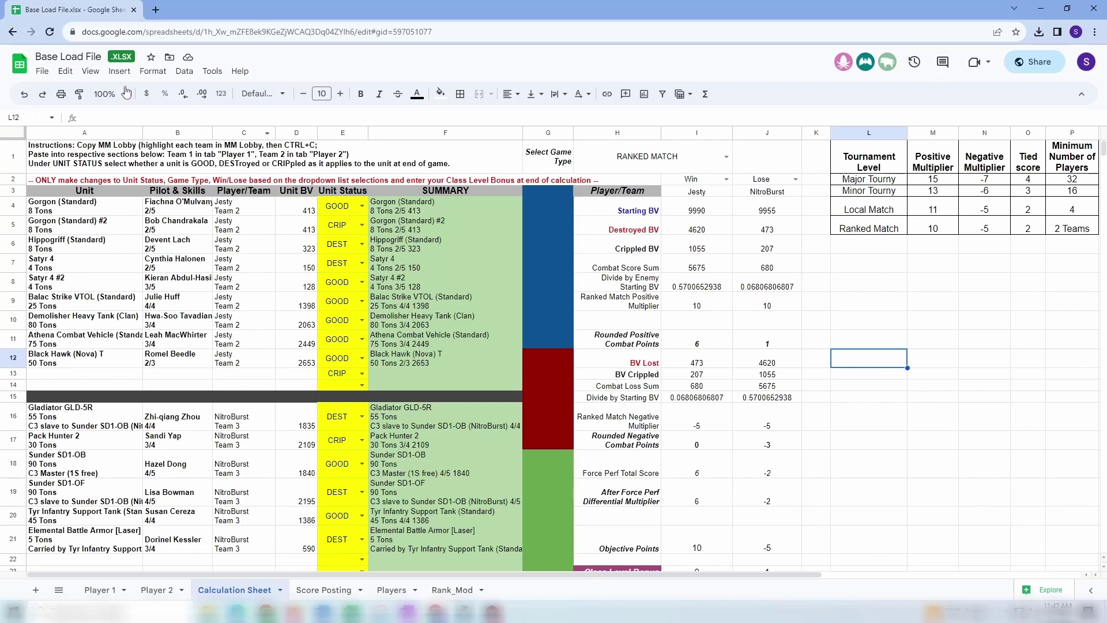
left_click(45, 73)
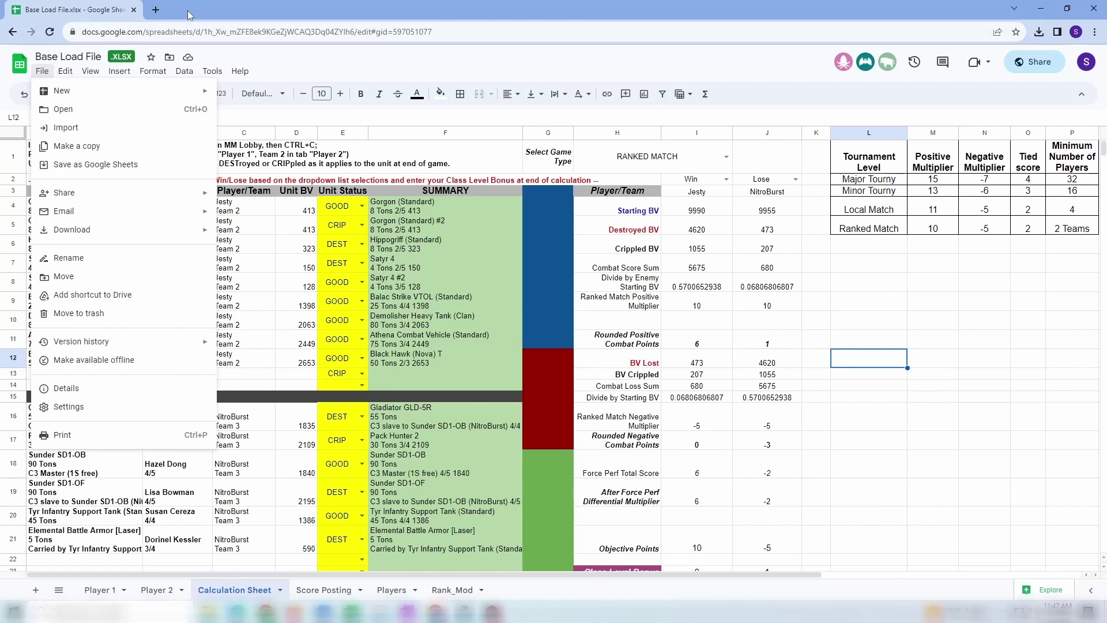
left_click(870, 326)
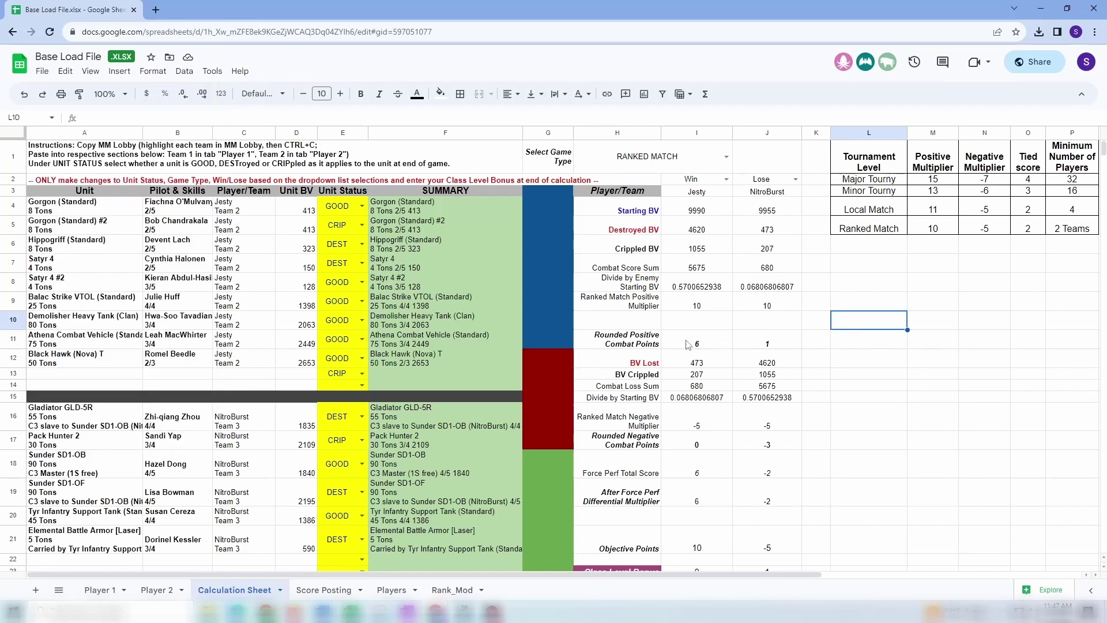
- Check both players' Class Level Bonus cells in row 23 and set Player 2's bonus in J23 to 0
scroll(638, 390, "down", 1)
scroll(638, 390, "down", 2)
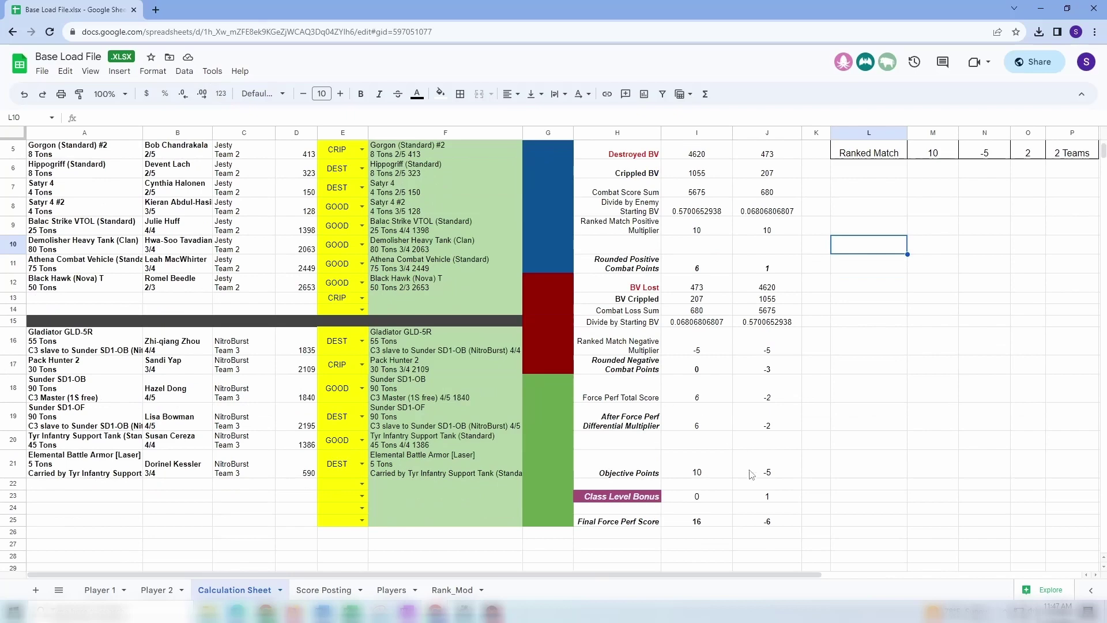
left_click(698, 497)
scroll(741, 491, "up", 3)
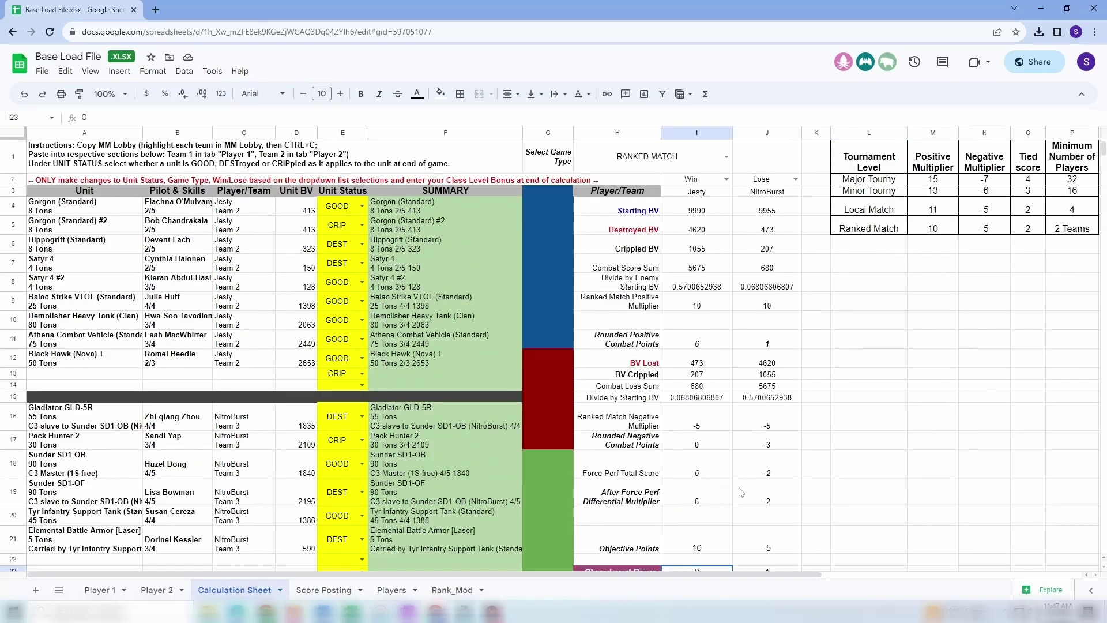
left_click(766, 196)
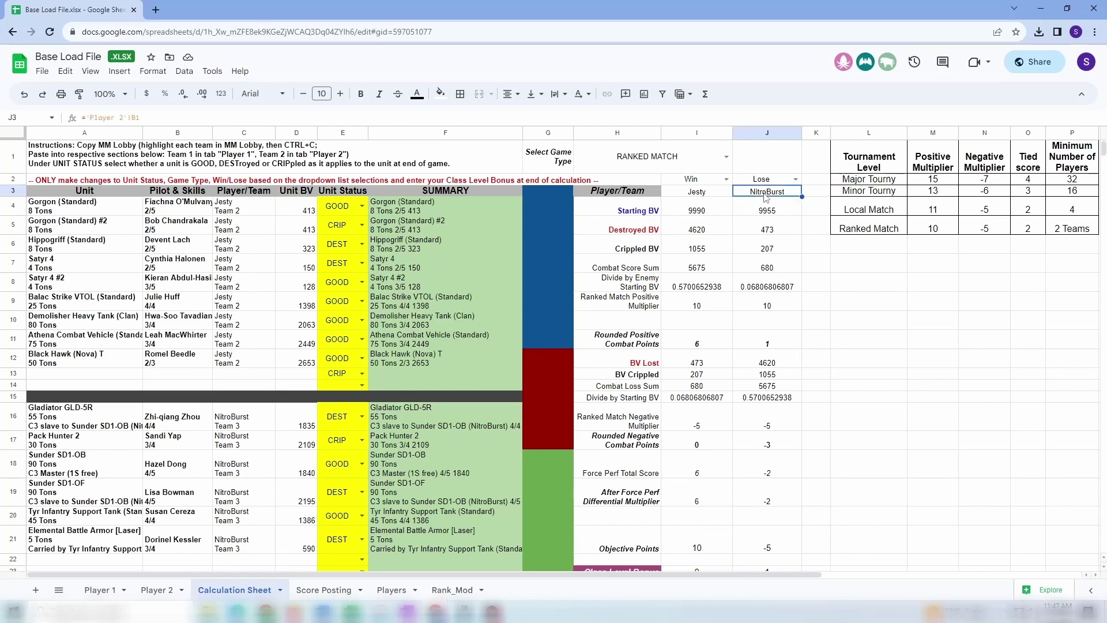
scroll(769, 483, "down", 1)
left_click(765, 539)
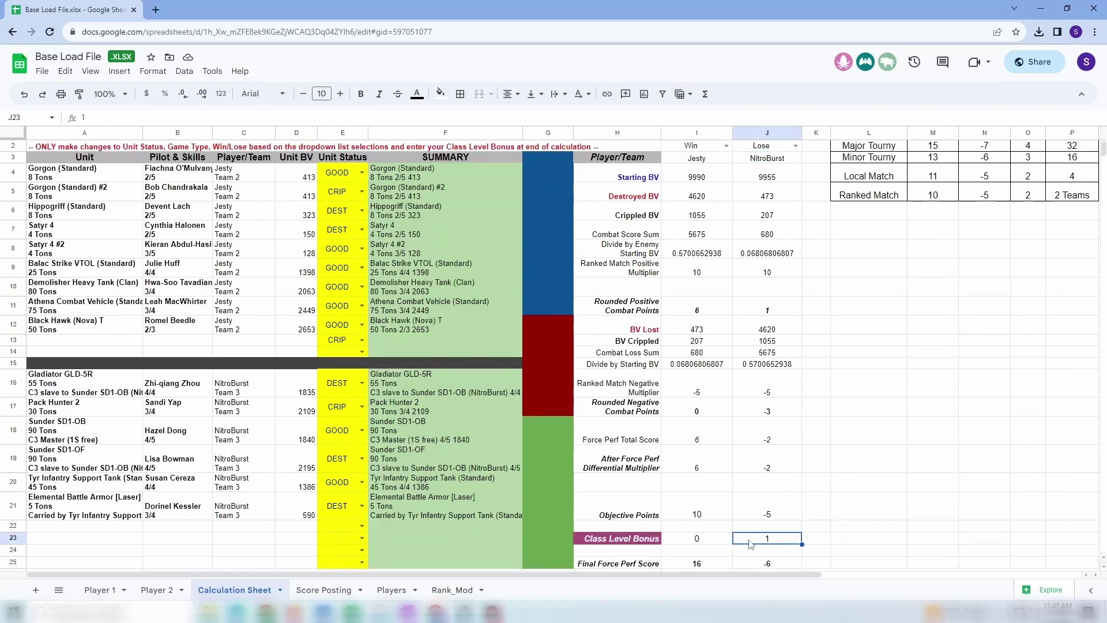
left_click(704, 542)
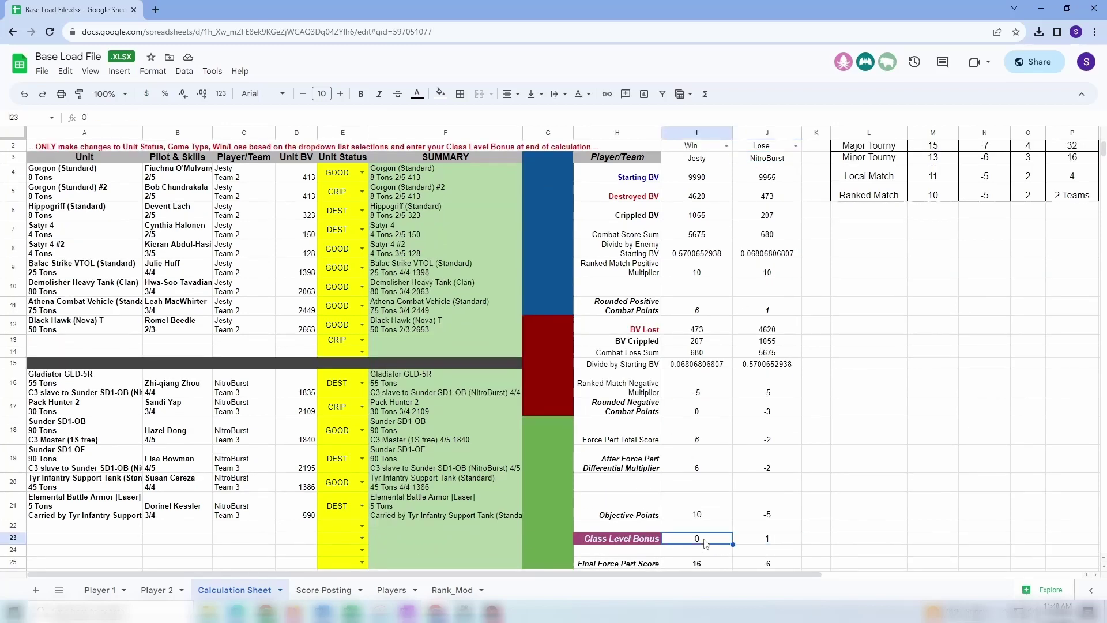
left_click(760, 542)
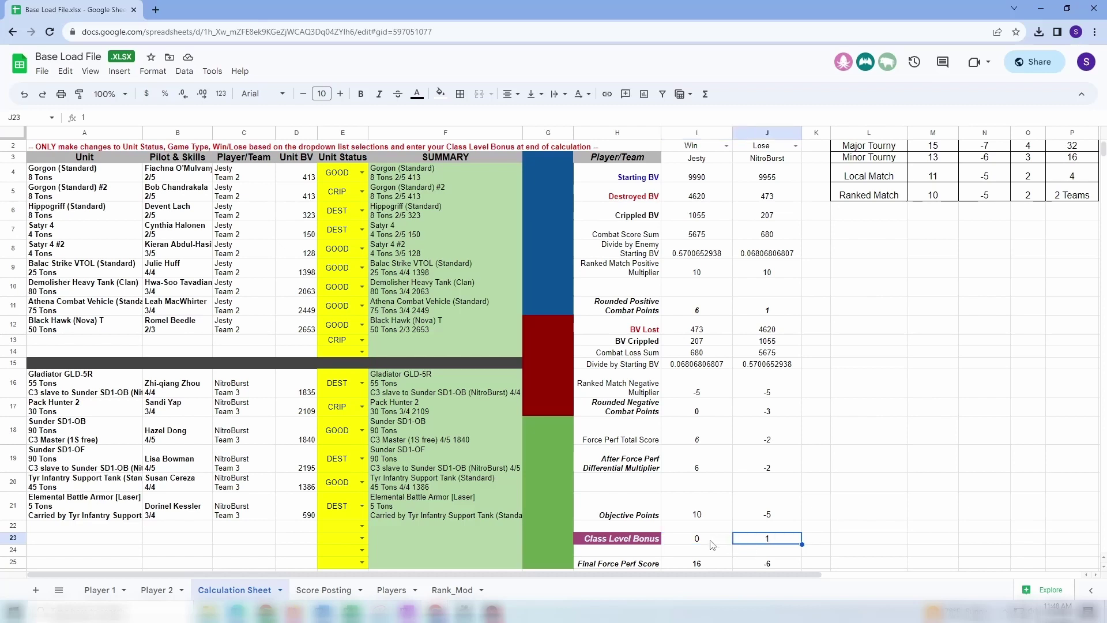
type("0")
key("Return")
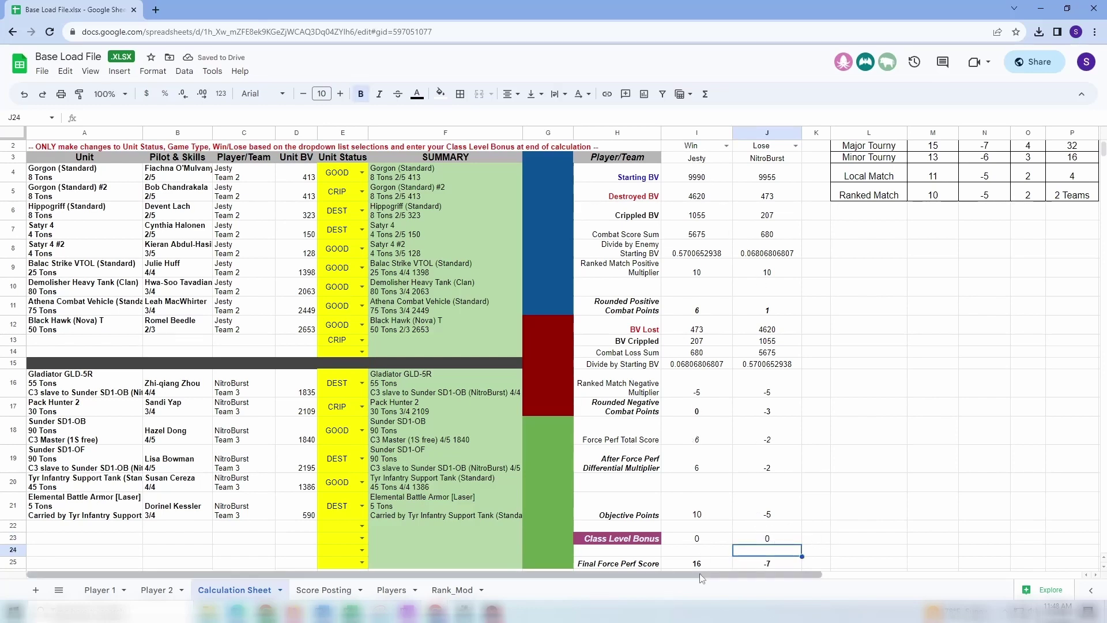
- Review both players' Class Level Bonus and Final Force Perf Score in rows 23 and 25 of the Calculation Sheet
left_click(697, 539)
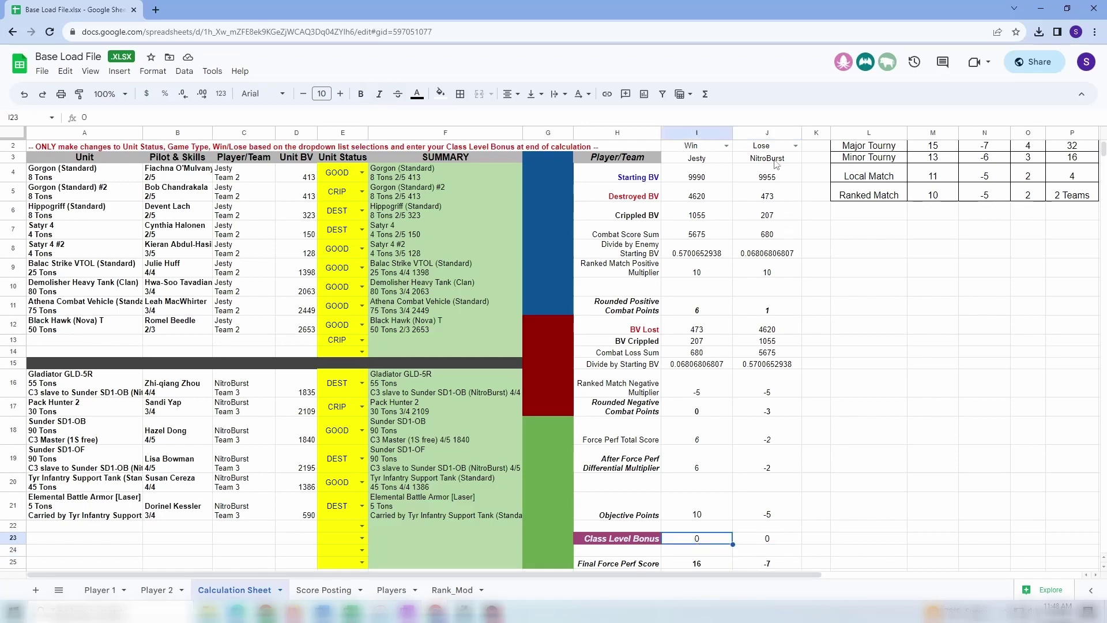
key("Tab")
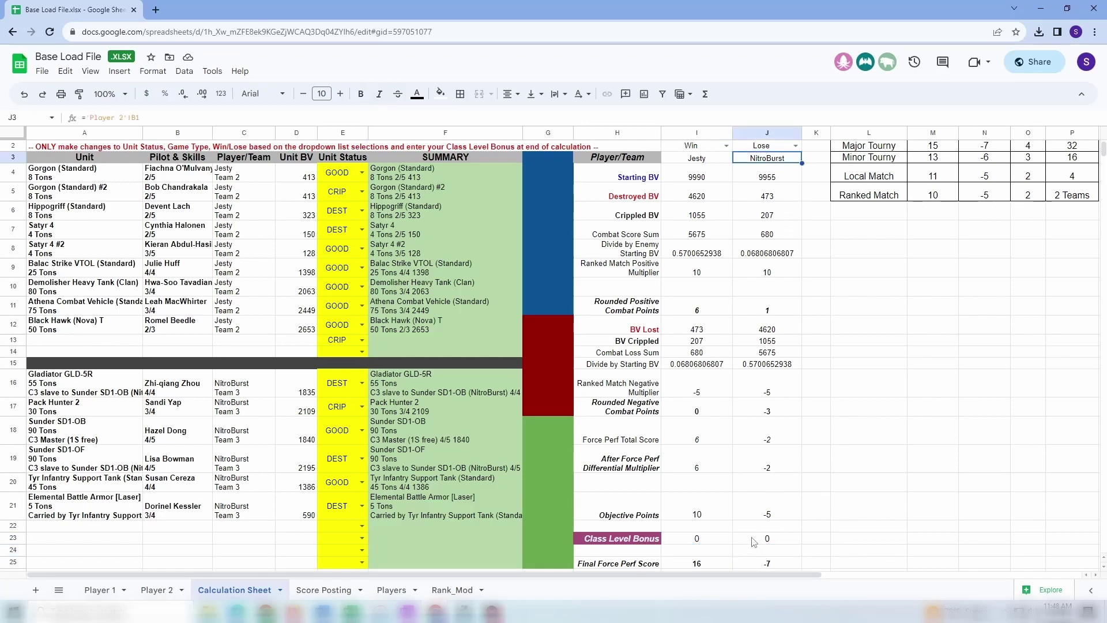
scroll(774, 499, "down", 2)
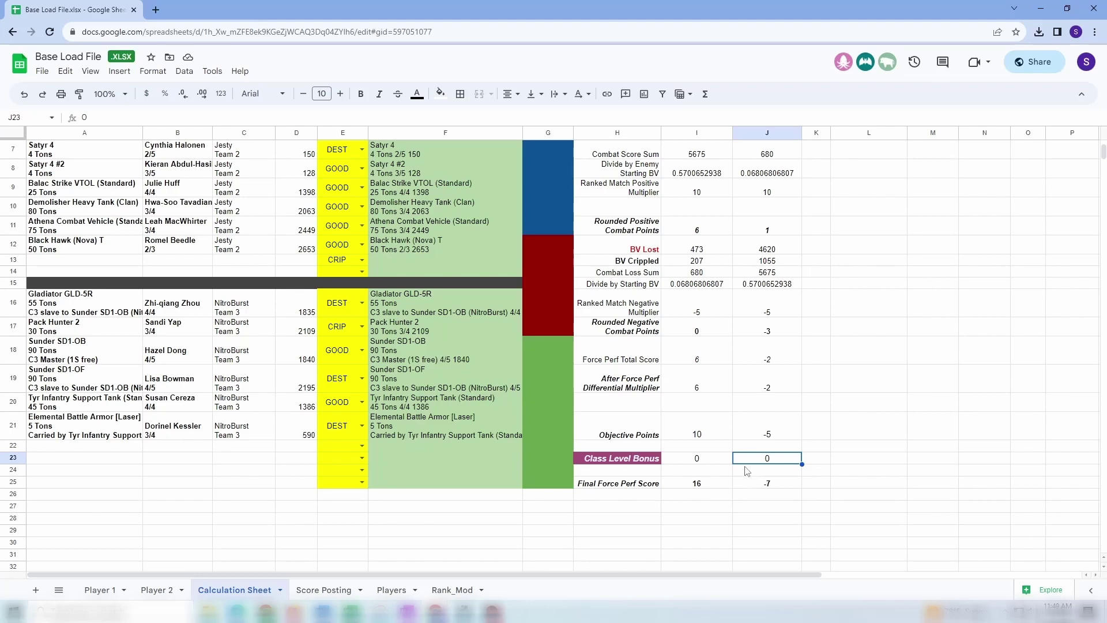
scroll(750, 470, "up", 3)
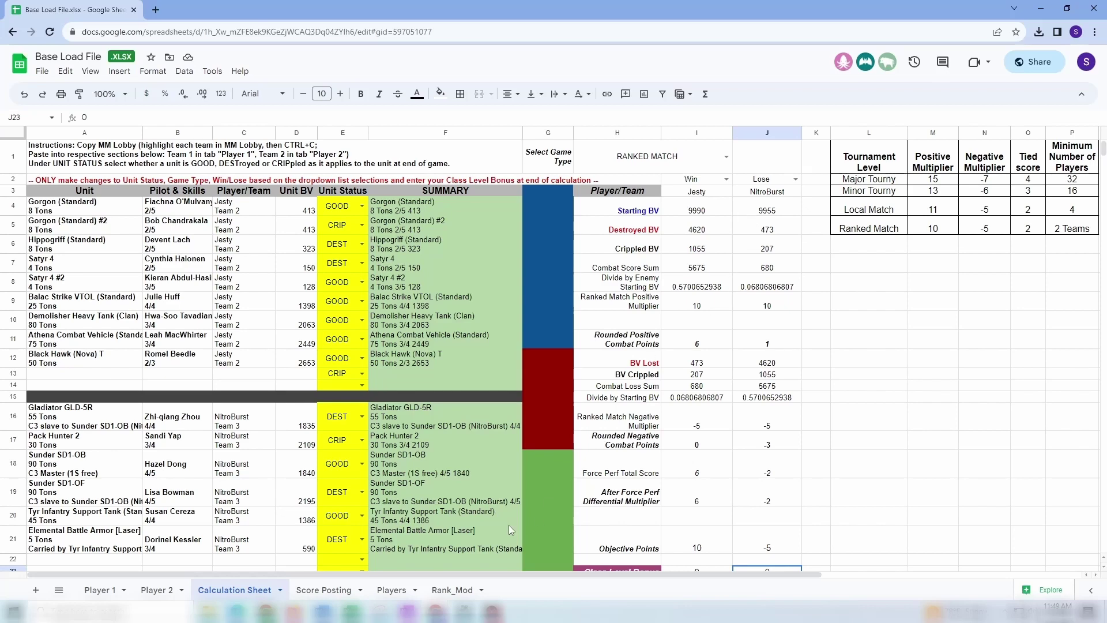
scroll(687, 366, "down", 3)
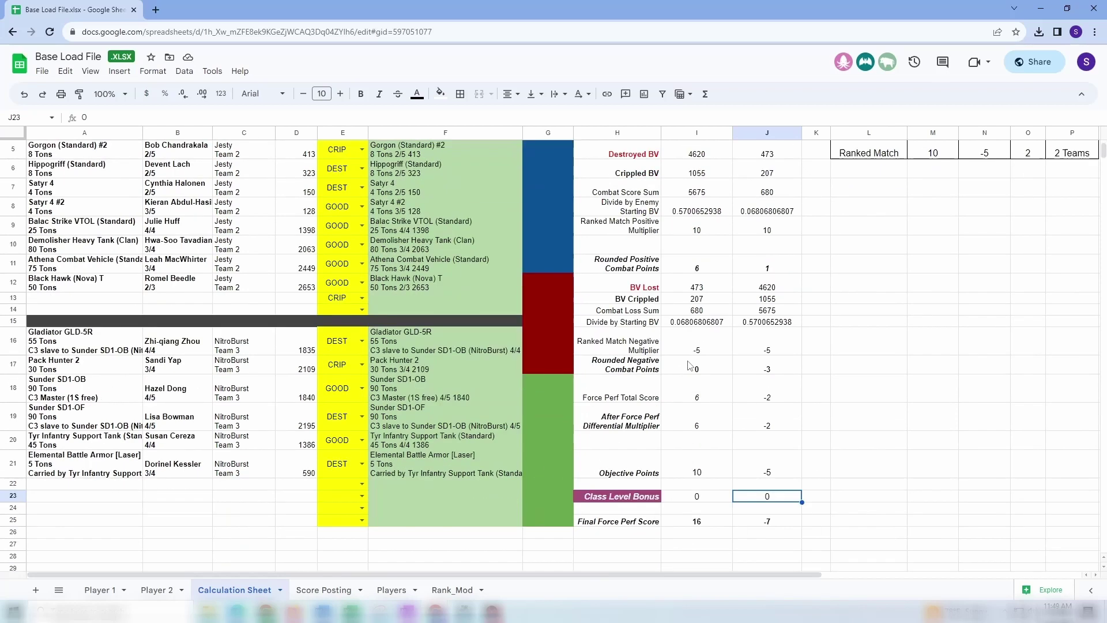
left_click(695, 523)
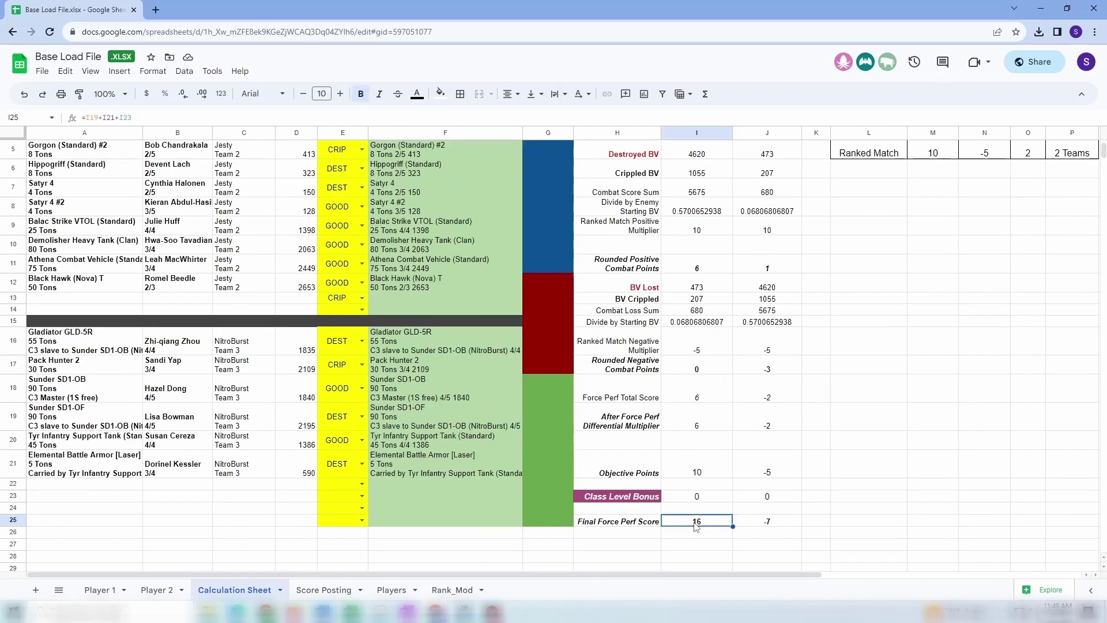
left_click(782, 525)
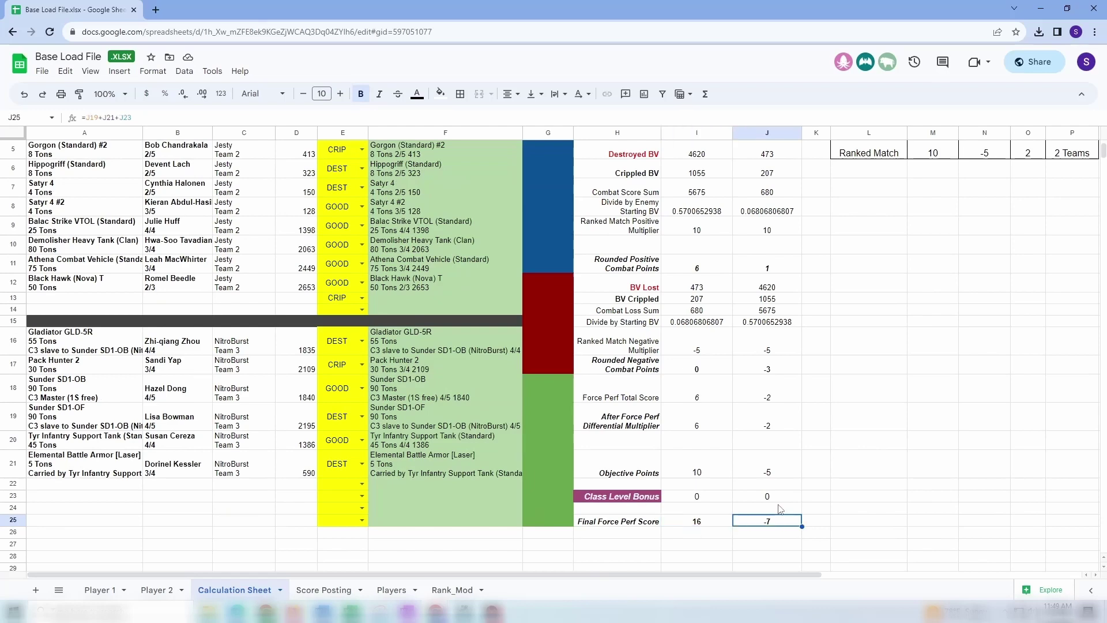
scroll(780, 509, "up", 2)
scroll(792, 485, "down", 1)
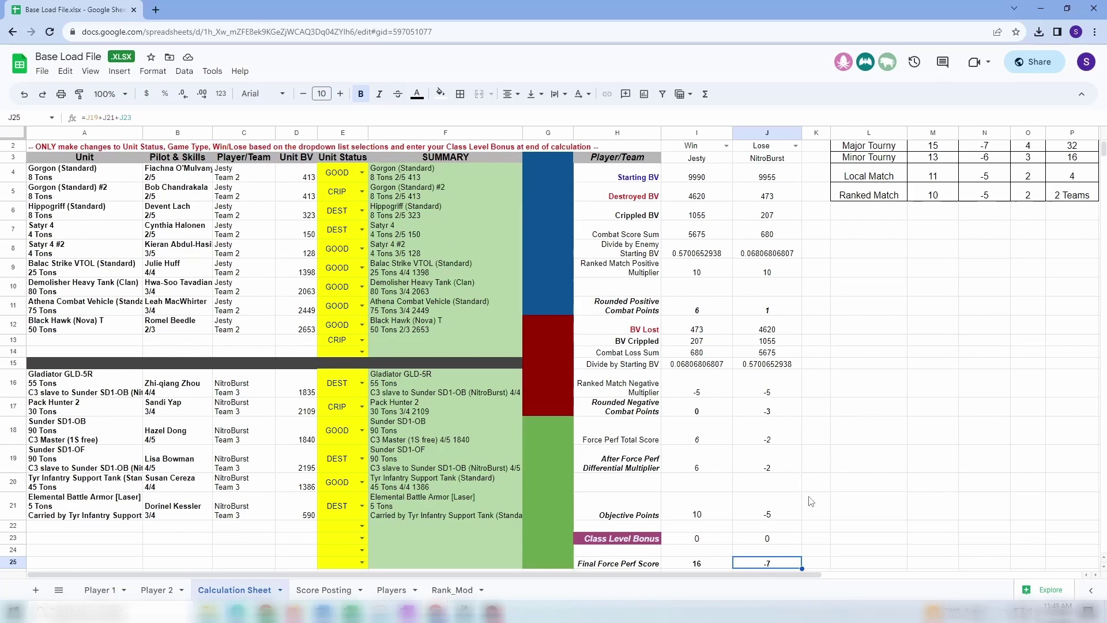
- Look up the Militia class modifier on the Rank_Mod sheet and set Player 2's Class Level Bonus in J23 of the Calculation Sheet to 15
left_click(452, 590)
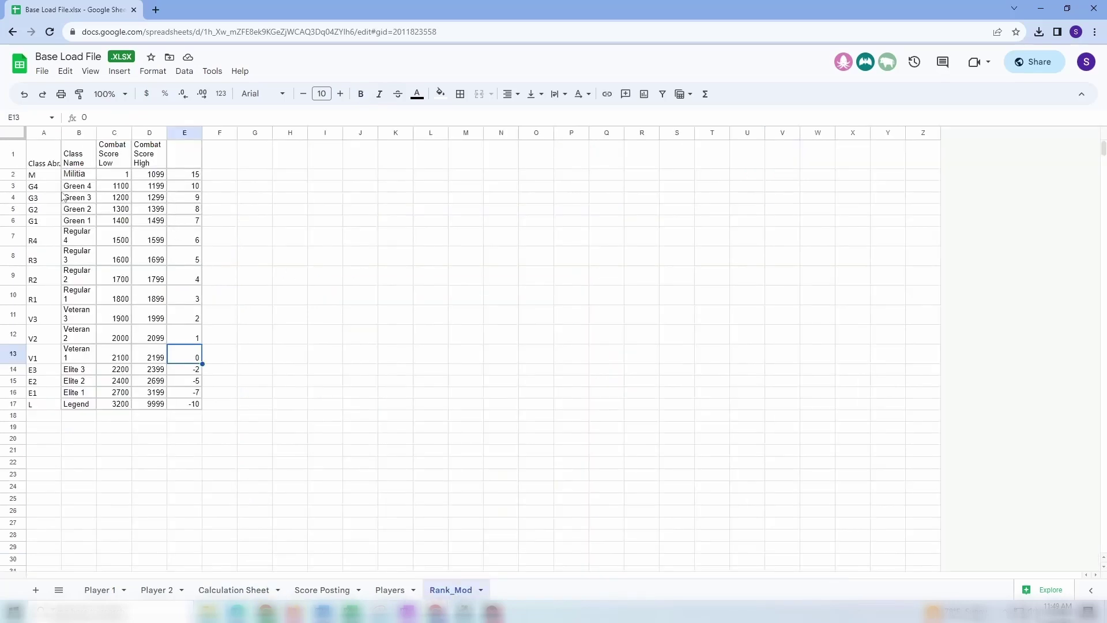
left_click(11, 174)
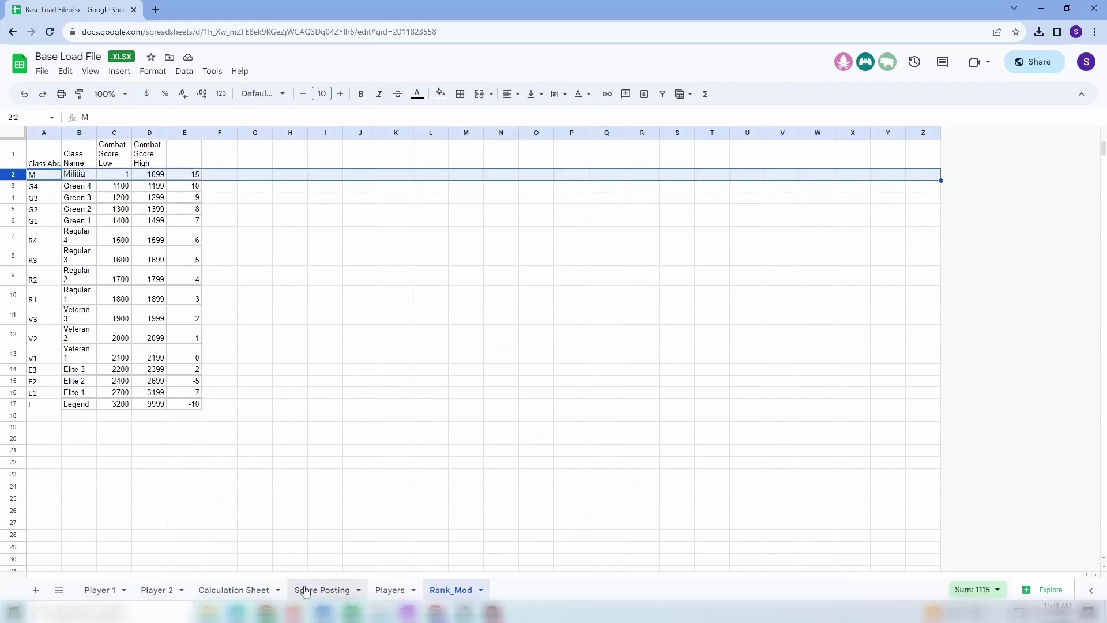
left_click(246, 591)
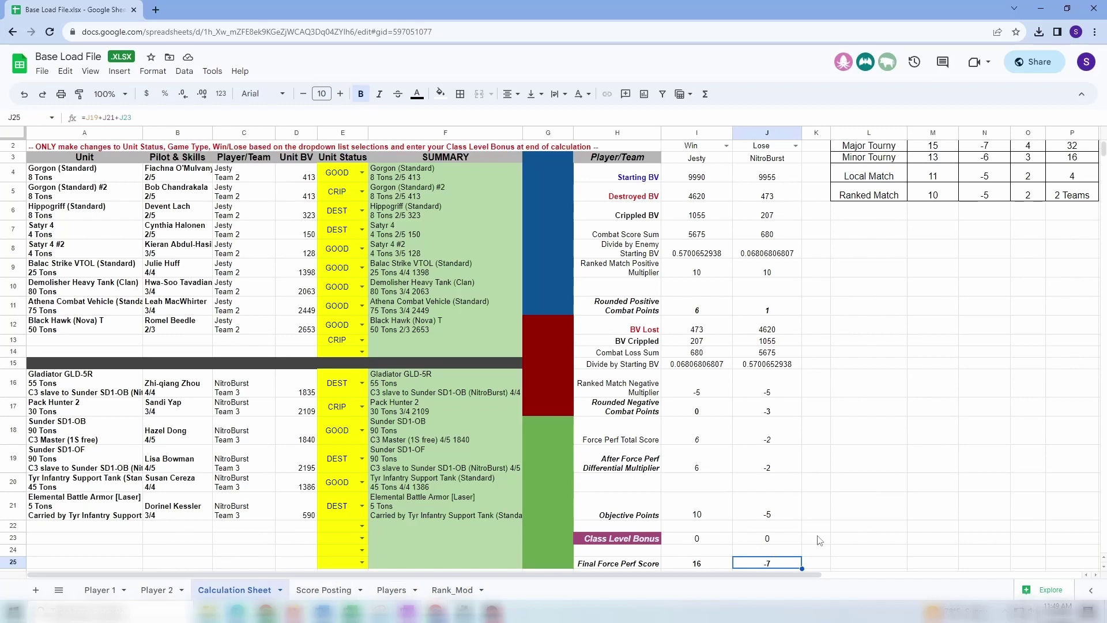
key("Up")
key("Up")
type("15")
key("Return")
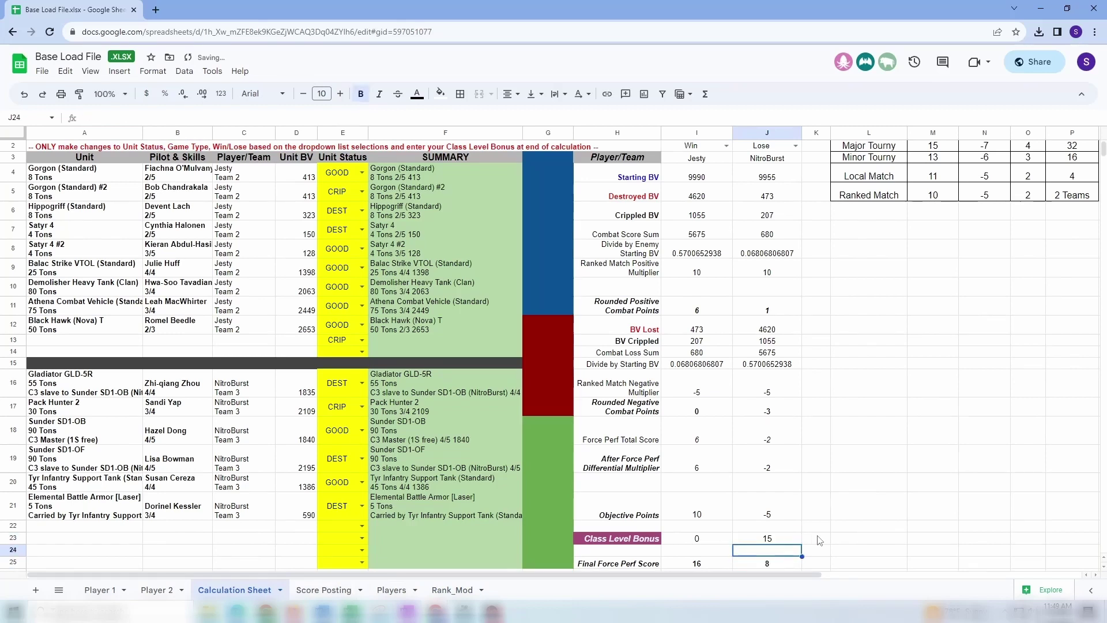
scroll(767, 516, "down", 1)
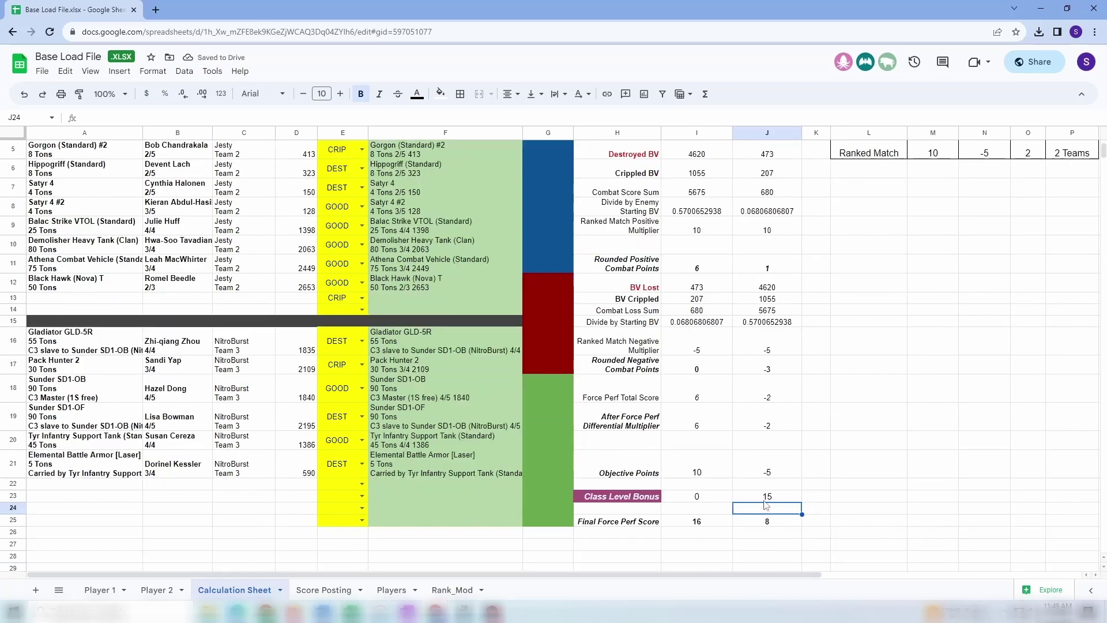
- Set Player 2's Class Level Bonus in J23 of the Calculation Sheet to 0 and open the Score Posting sheet
left_click(757, 527)
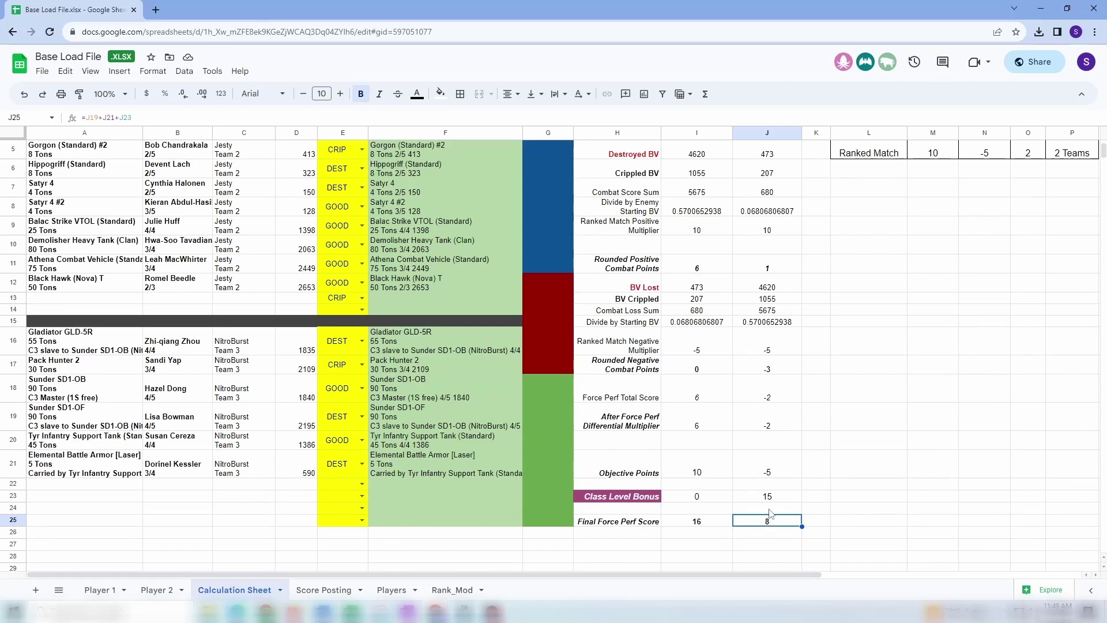
left_click(768, 497)
type("0")
key("Return")
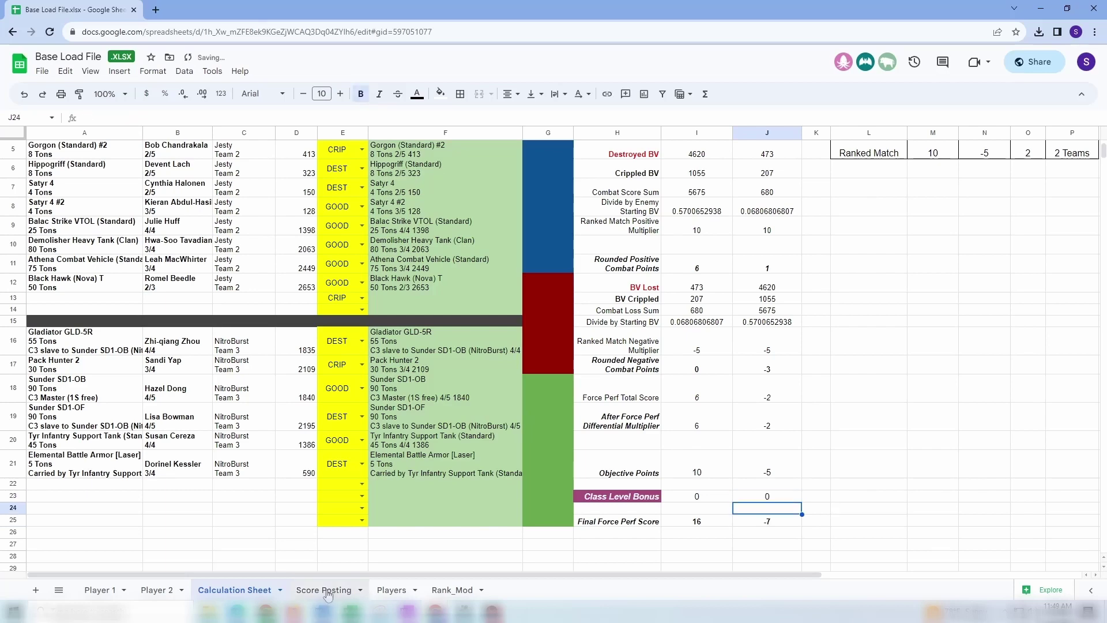
left_click(325, 590)
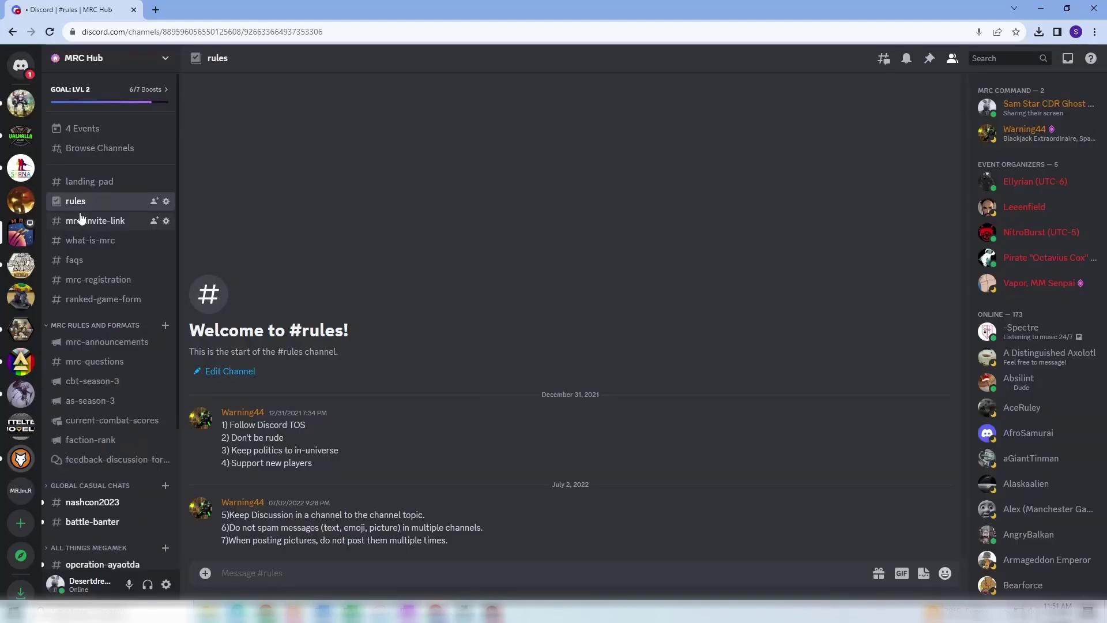
- Open the Ranked Game Submission form from the ranked-game-form channel of the MRC Hub Discord server and look over its first page
left_click(92, 300)
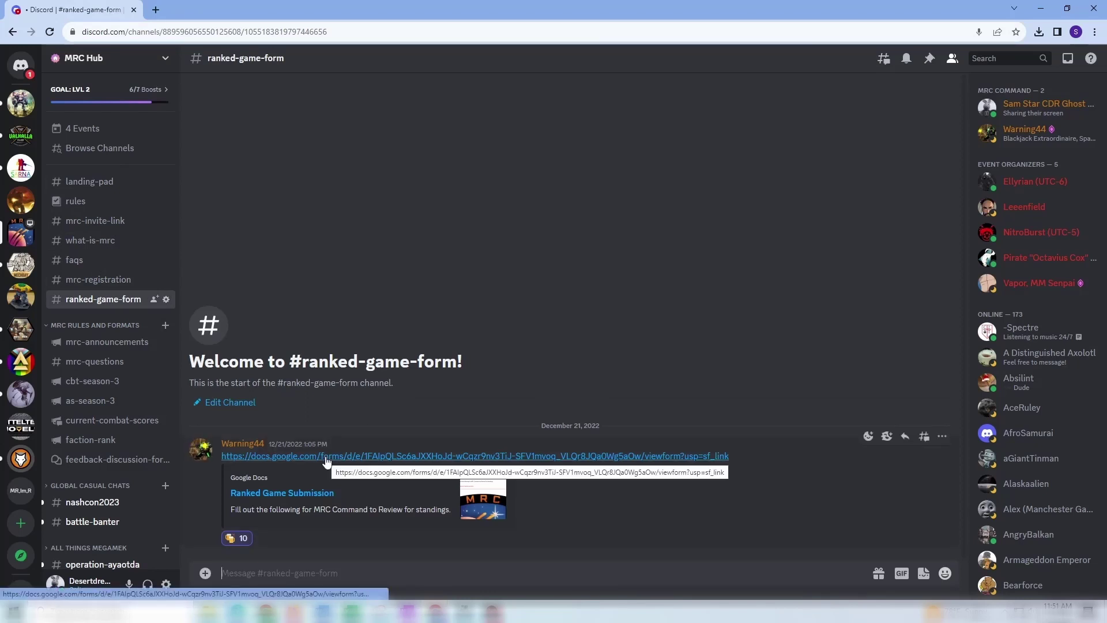
left_click(326, 457)
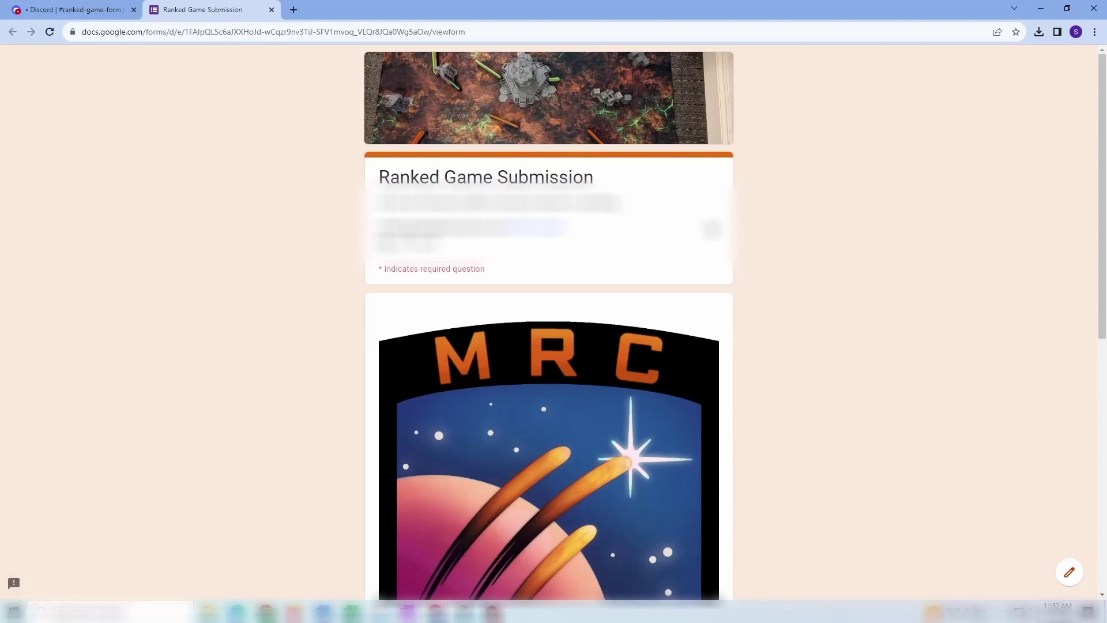
scroll(445, 228, "down", 8)
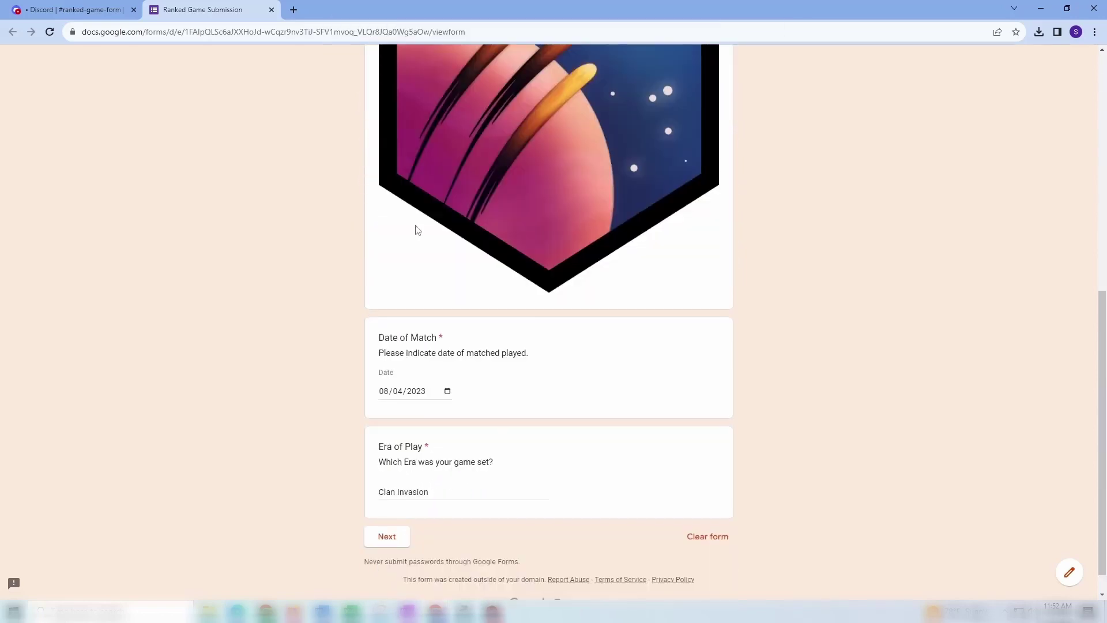
scroll(418, 230, "up", 4)
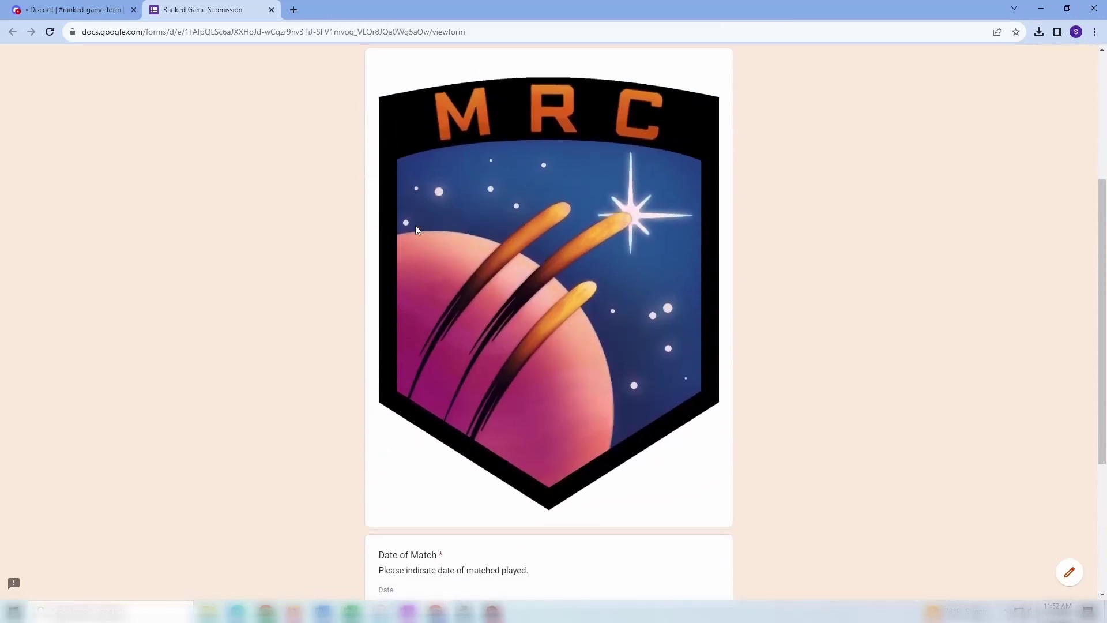
- Set the Date of Match in the submission form to 08/11/2023
scroll(417, 229, "down", 3)
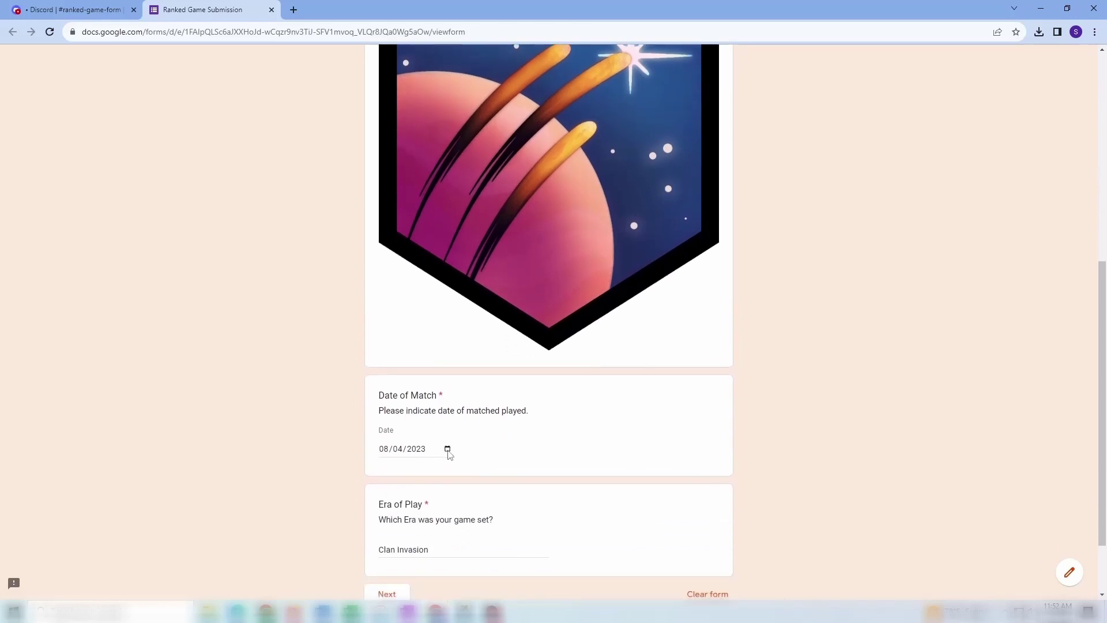
left_click(448, 449)
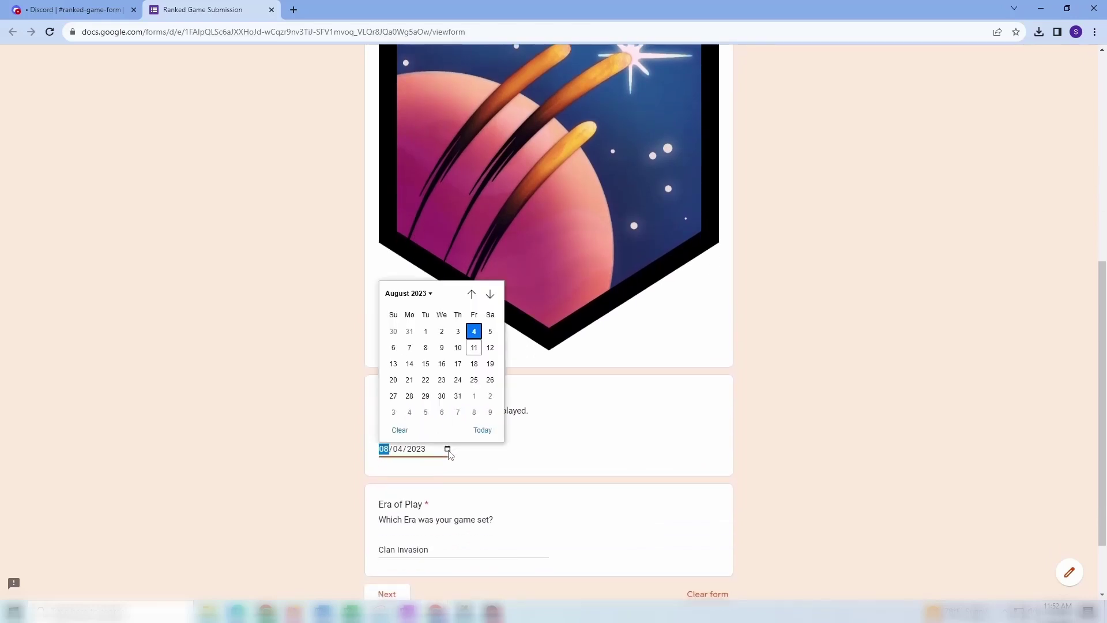
left_click(474, 348)
scroll(474, 380, "down", 2)
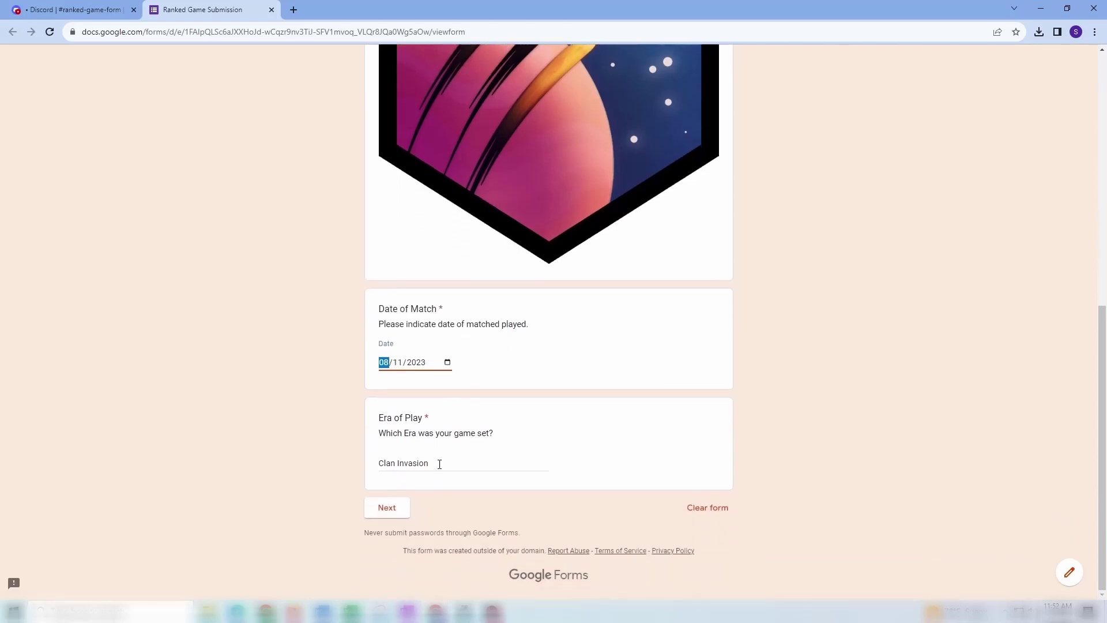
- Replace the Era of Play answer with Dark Age and continue to the form's Player 1 page
left_click(438, 464)
left_click_drag(435, 463, 366, 468)
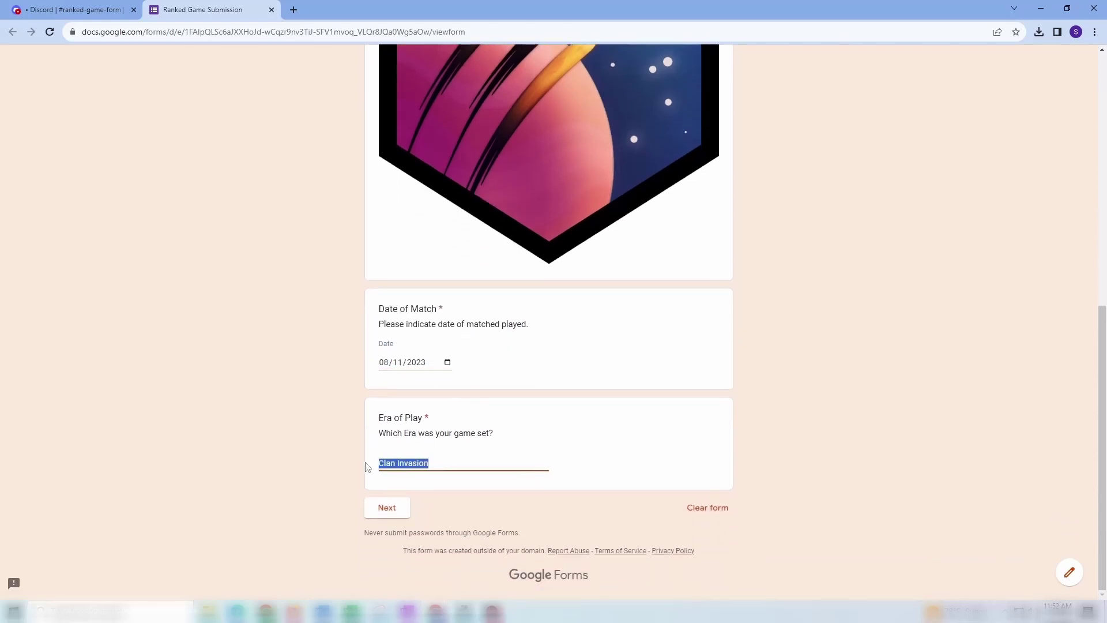
type("Dark Age")
left_click(381, 512)
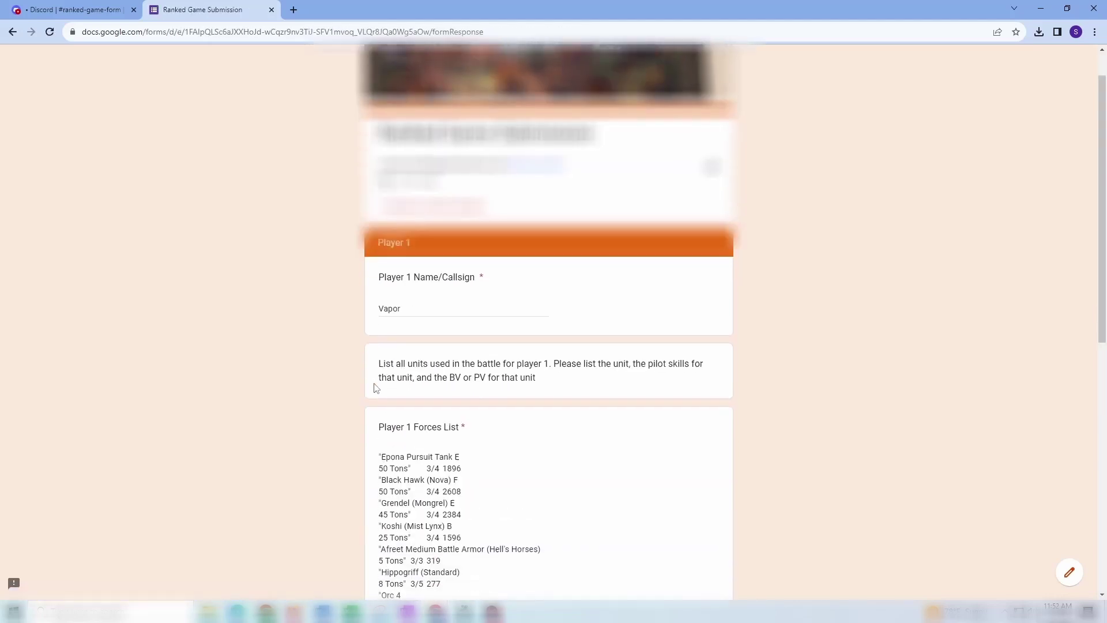
- Replace the Player 1 Name/Callsign answer with the callsign of the match's first player
scroll(376, 387, "down", 2)
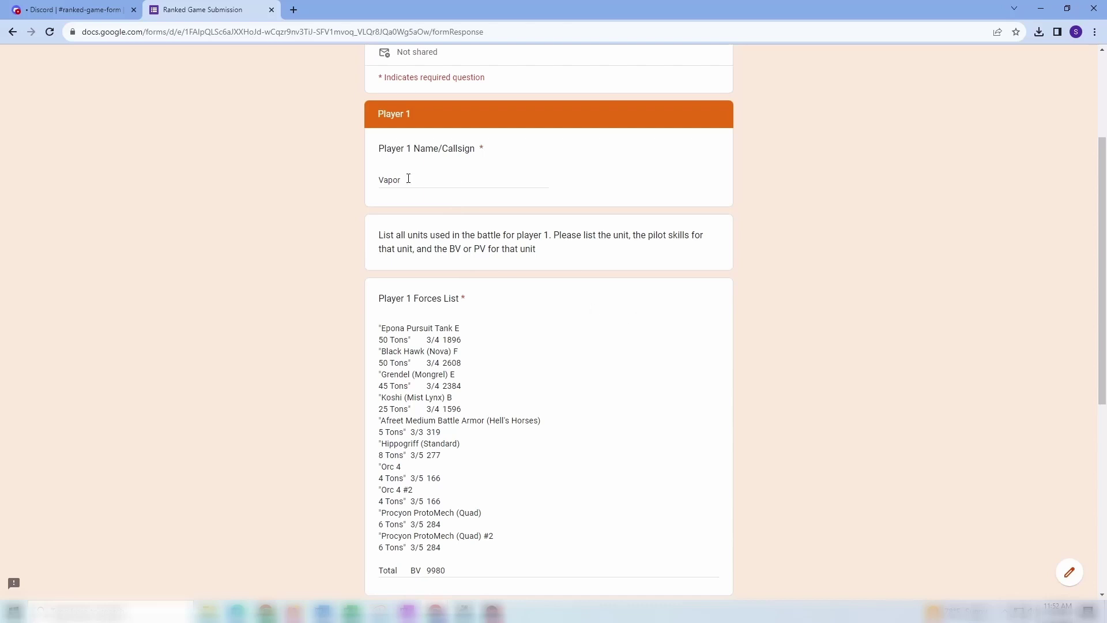
left_click_drag(408, 179, 366, 180)
type("Jesty")
- Replace the Player 1 Forces List answer with the unit, pilot and BV rows A6:C14 copied from the Score Posting sheet
left_click(485, 325)
left_click_drag(455, 566, 375, 326)
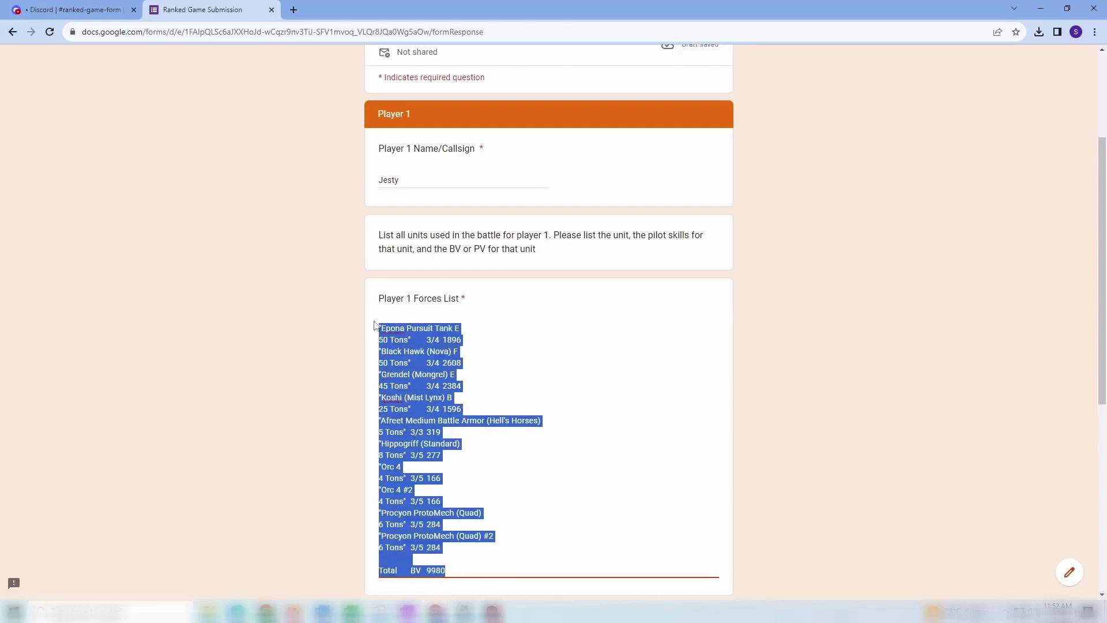
key("BackSpace")
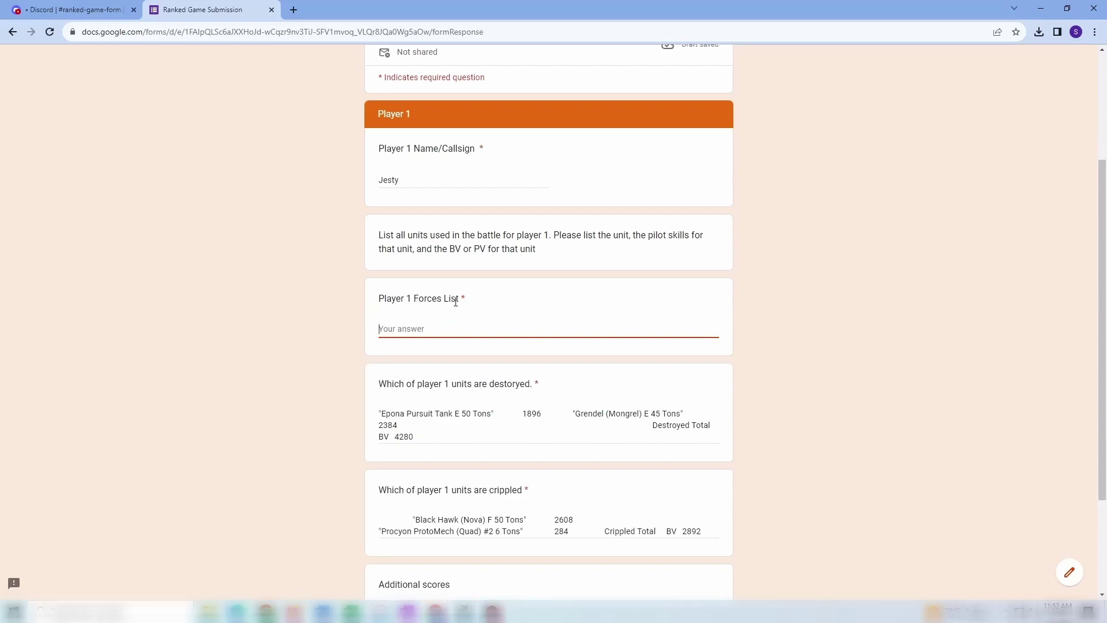
key("alt+Tab")
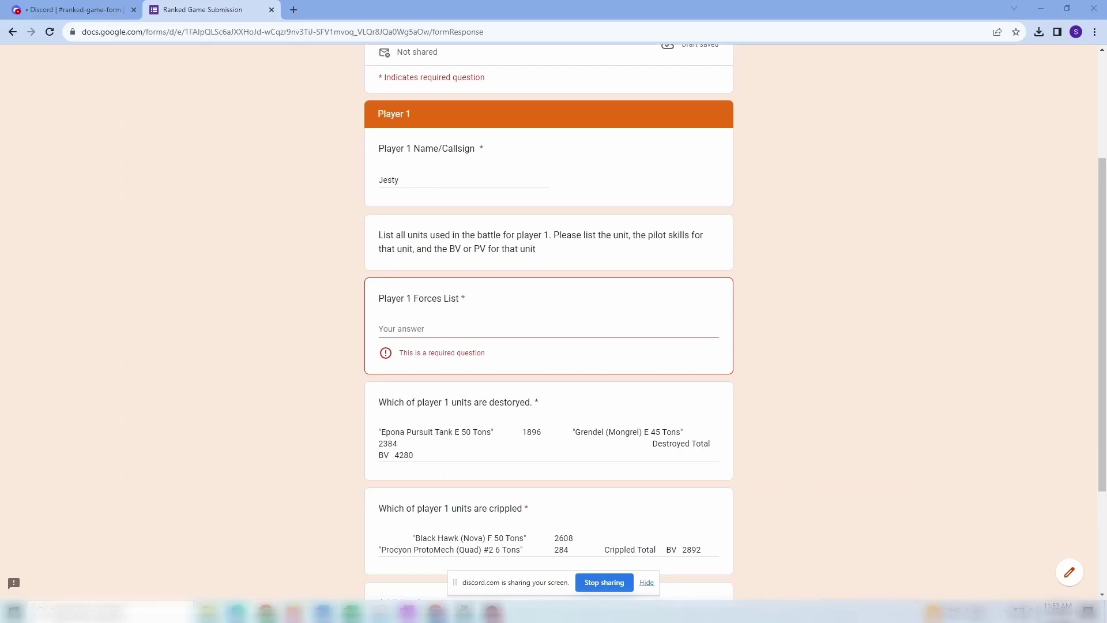
key("alt+Tab")
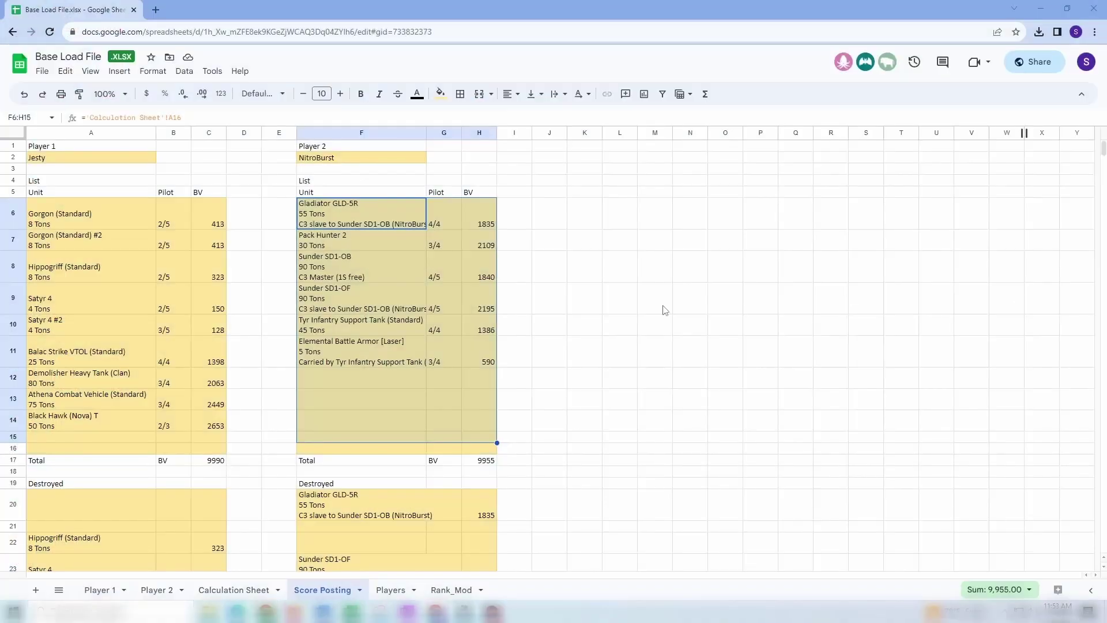
left_click(52, 209)
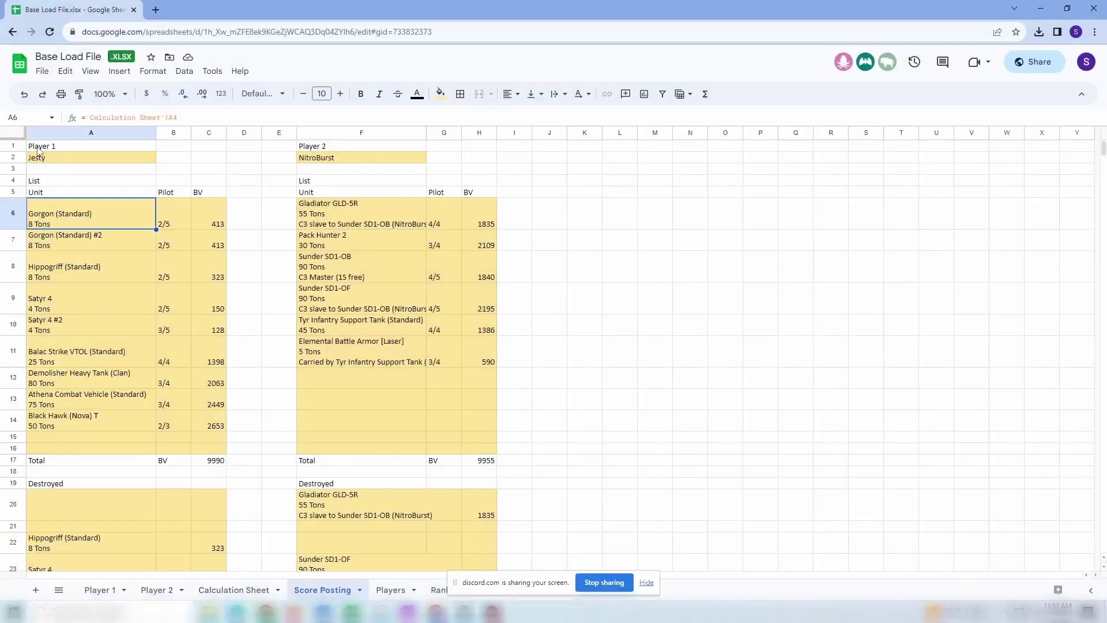
left_click(209, 425, "shift")
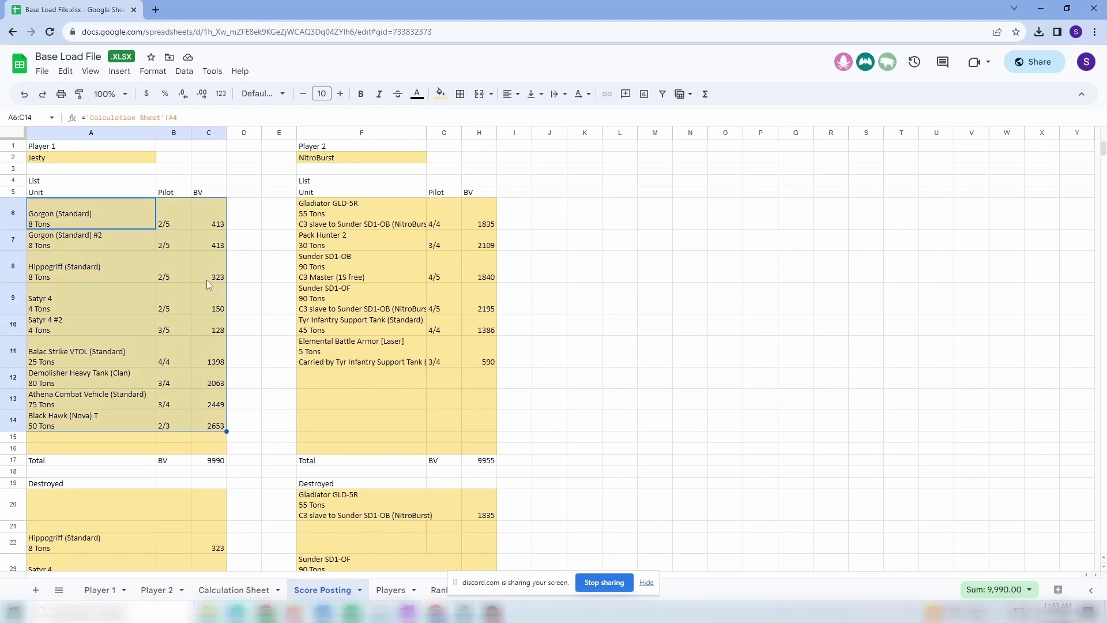
left_click(213, 463, "shift")
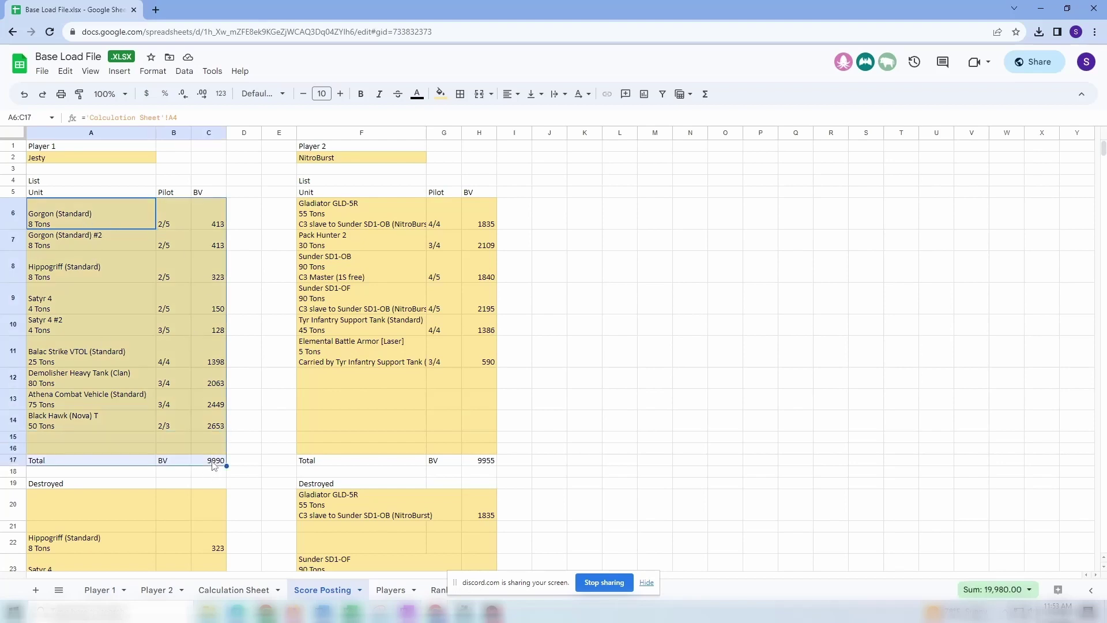
left_click(215, 426, "shift")
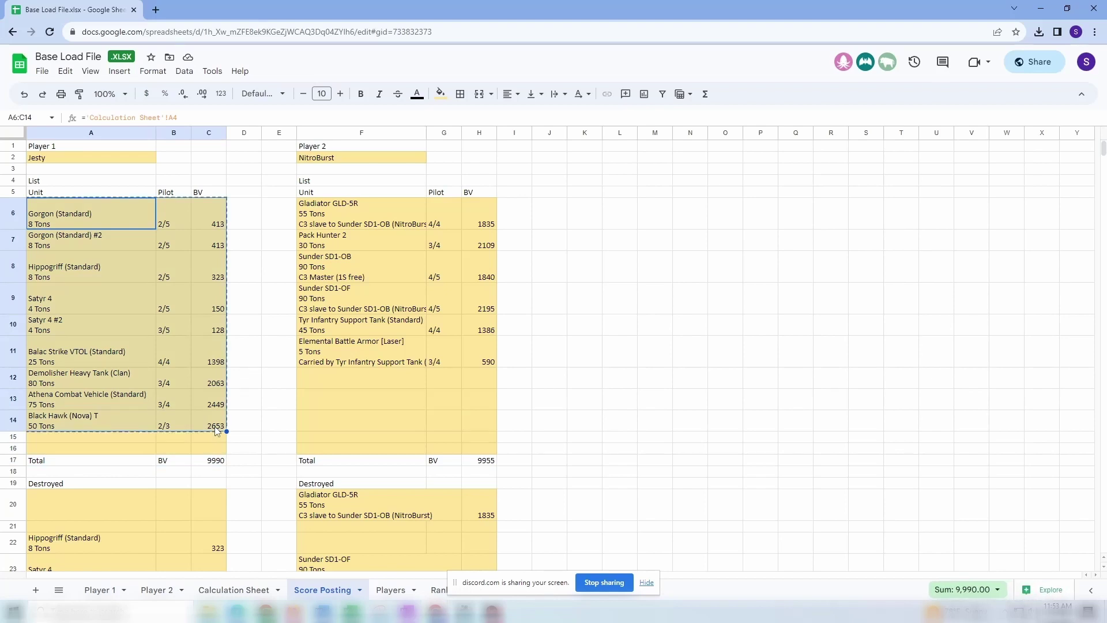
key("alt+Tab")
type("\"Gorgon (Standard) 8 Tons\"\t2/5\t413 \"Gorgon (Standard) #2 8 Tons\"\t2/5\t413 \"Hippogriff (Standard) 8 Tons\"\t2/5\t323 \"Satyr 4 4 Tons\"\t2/5\t150 \"Satyr 4 #2 4 Tons\"\t3/5\t128 \"Balac Strike VTOL (Standard) 25 Tons\"\t4/4\t1398 \"Demolisher Heavy Tank (Clan) 80 Tons\"\t3/4\t2063 \"Athena Combat Vehicle (Standard) 75 Tons\"\t3/4\t2449 \"Black Hawk (Nova) T 50 Tons\"\t2/3\t2653")
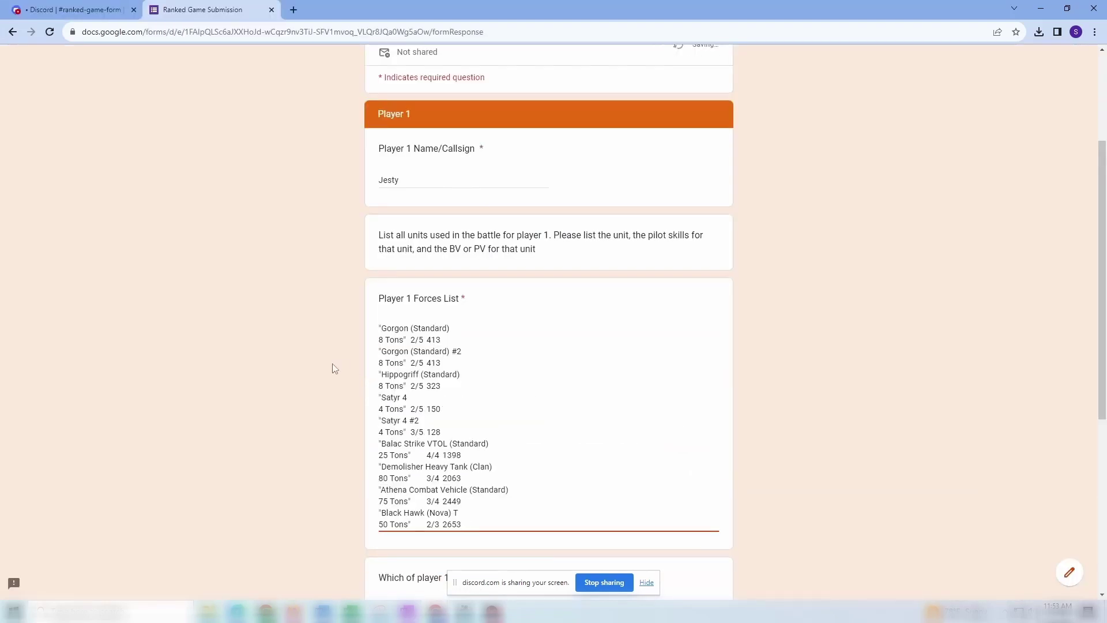
left_click(646, 582)
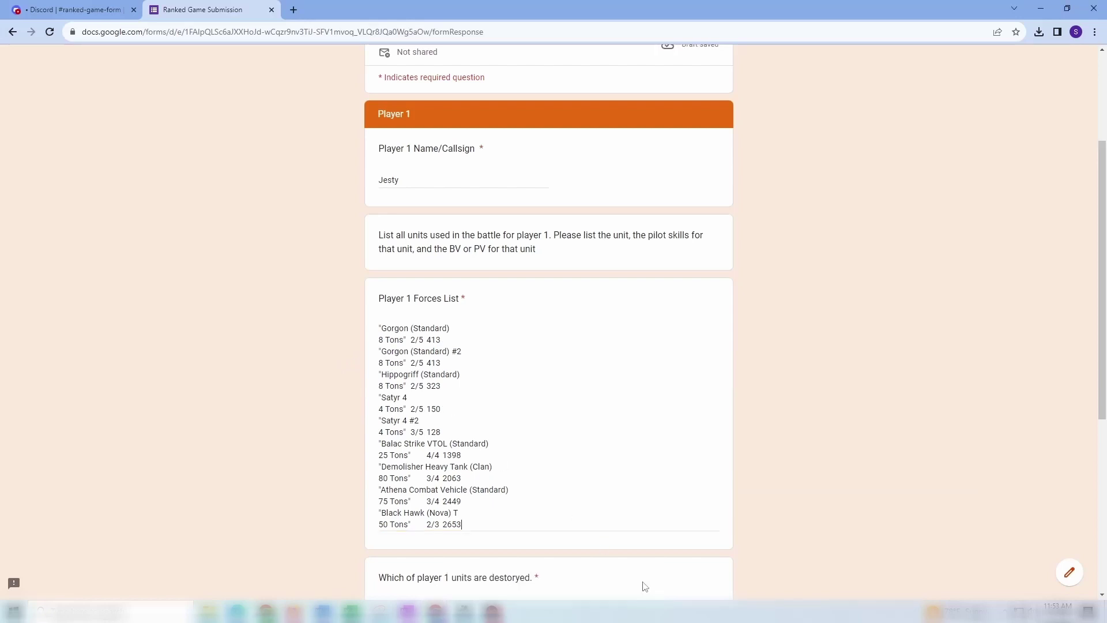
- Replace the form's answer on Player 1's destroyed units with the Destroyed block A20:C31, including its total, from the Score Posting sheet
scroll(500, 346, "down", 5)
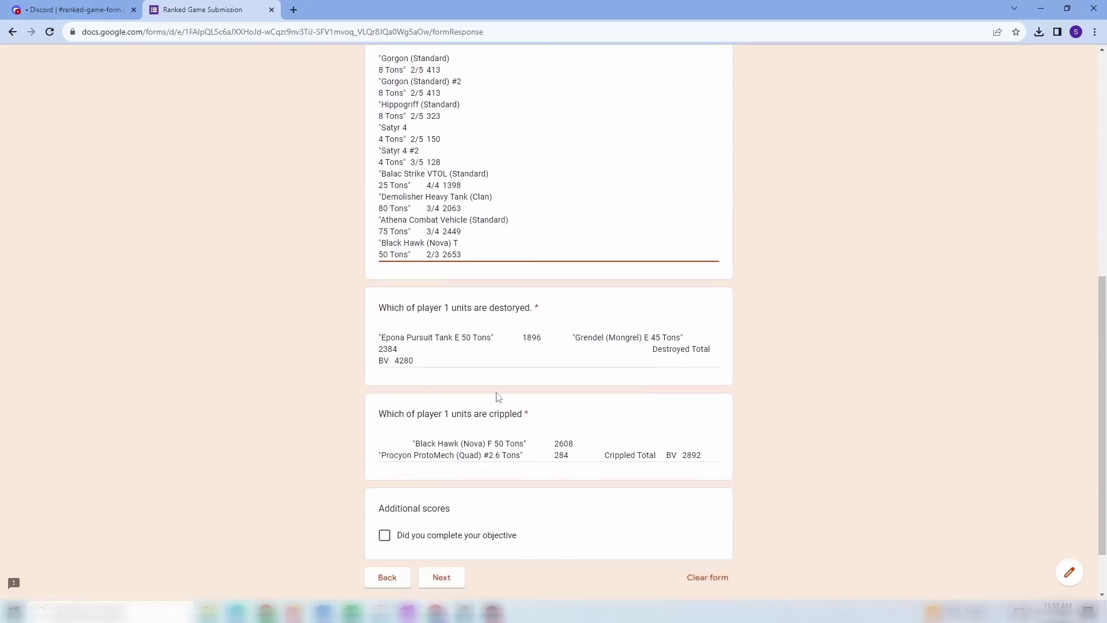
key("ctrl+a")
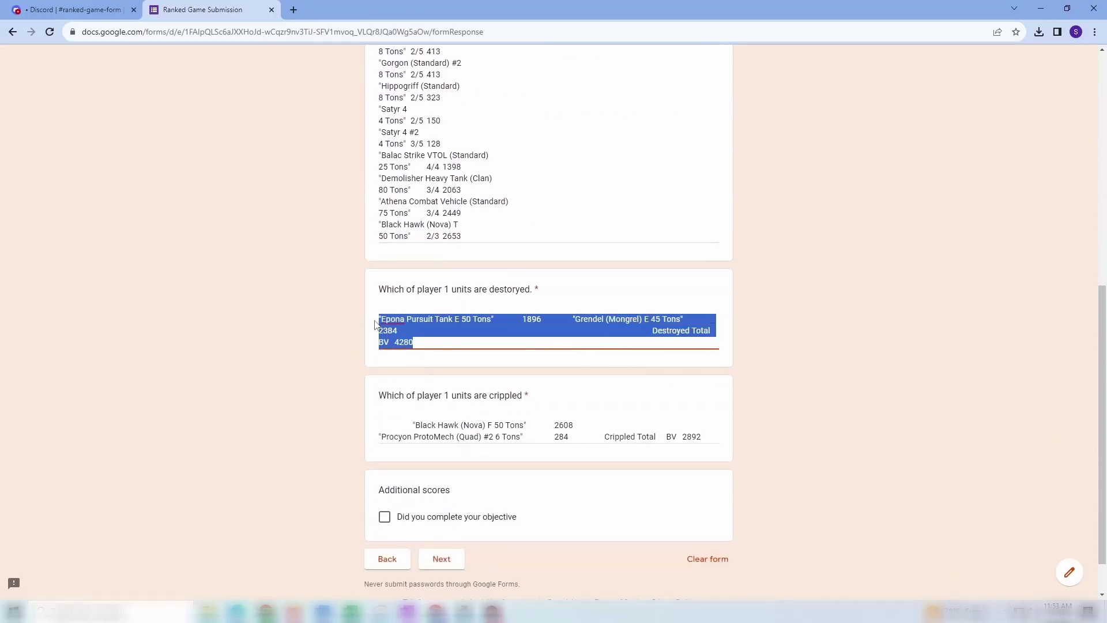
key("BackSpace")
key("alt+Tab")
left_click(99, 508)
scroll(99, 507, "down", 3)
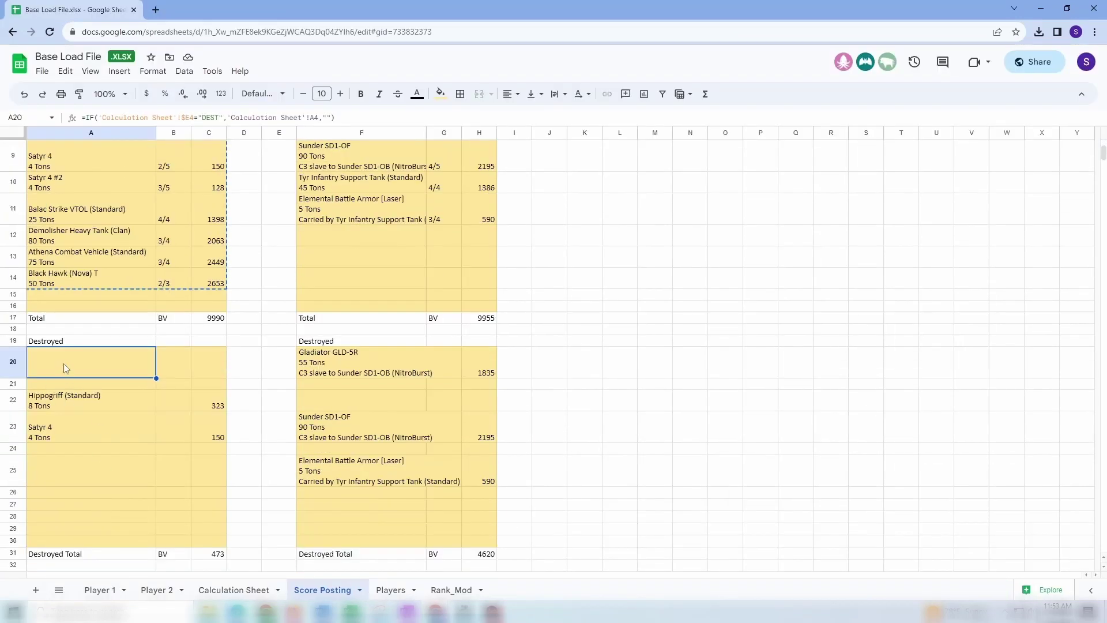
left_click(217, 554, "shift")
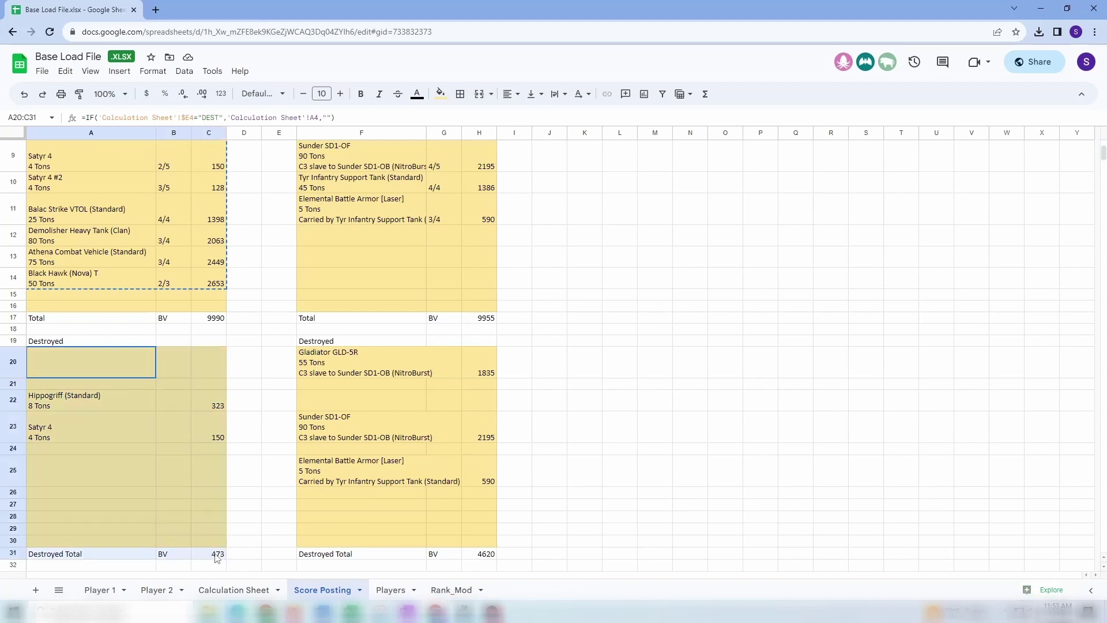
key("ctrl+c")
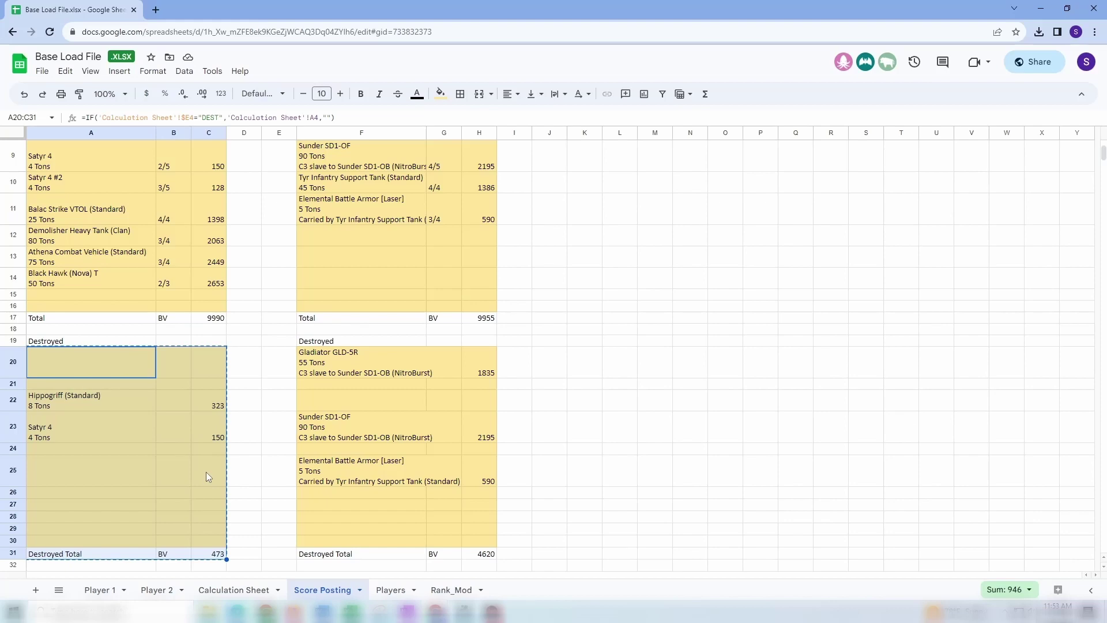
key("alt+Tab")
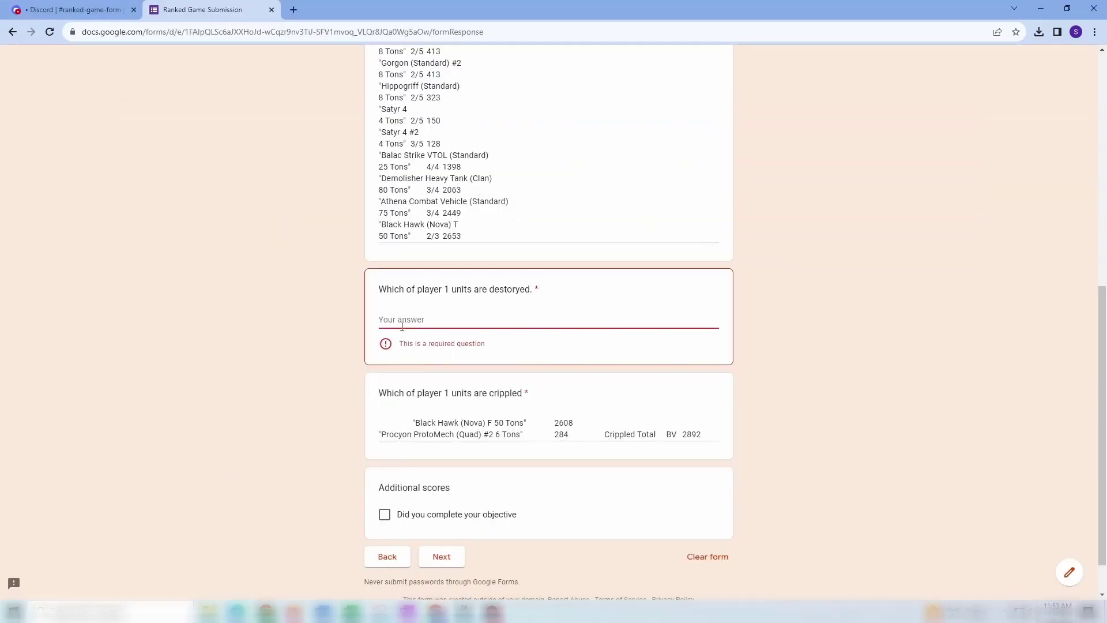
left_click(402, 321)
key("ctrl+v")
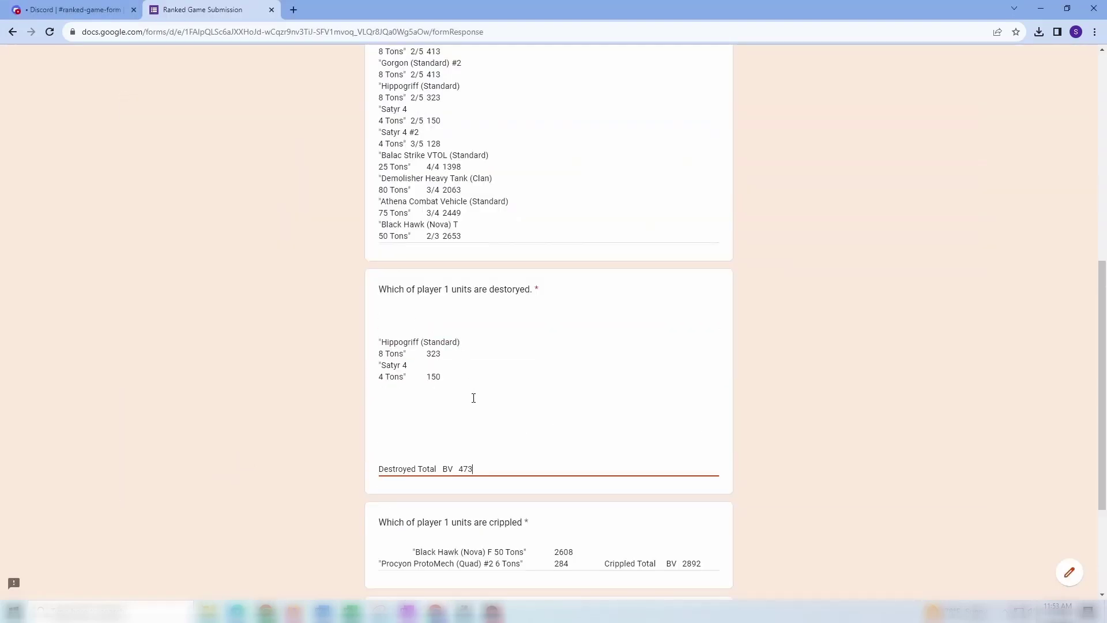
- Replace the form's answer on Player 1's crippled units with the Crippled block A34:C45, including its total, from the Score Posting sheet
scroll(474, 398, "down", 3)
left_click(421, 375)
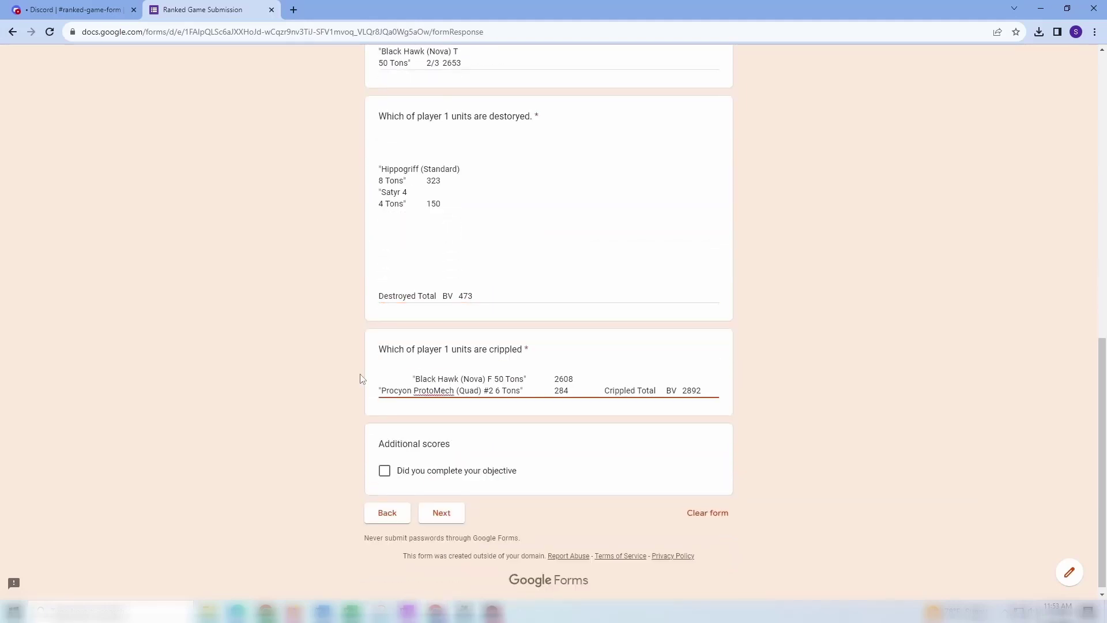
left_click(384, 368)
key("alt+Tab")
scroll(84, 338, "down", 1)
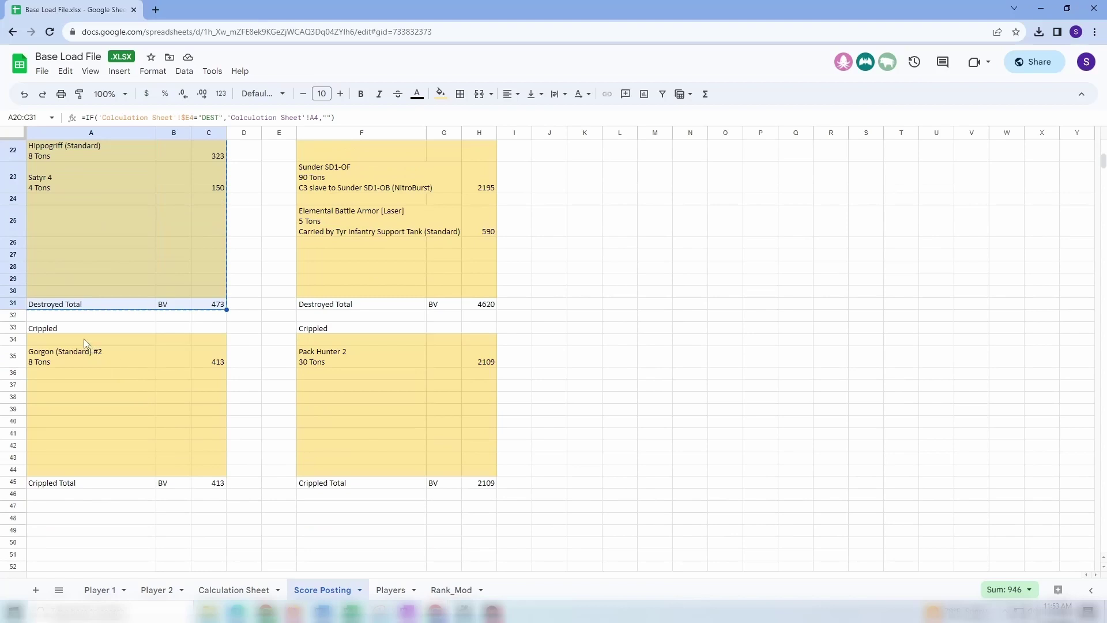
left_click(84, 338)
left_click(202, 482, "shift")
key("ctrl+c")
key("alt+Tab")
left_click(419, 375)
key("ctrl+v")
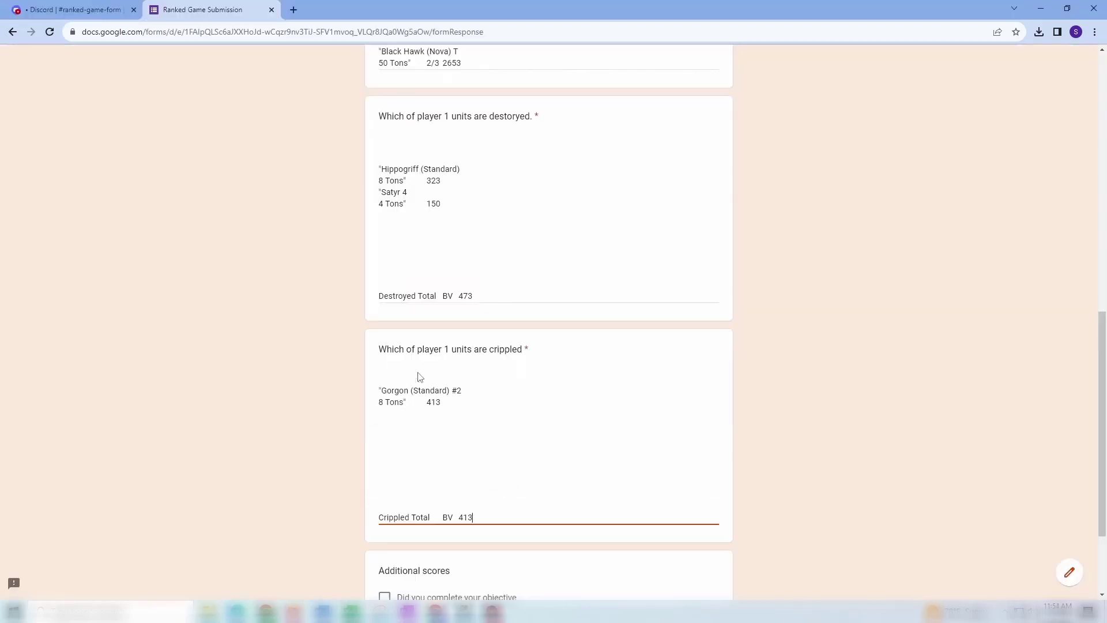
- Check both players' win/lose results on the Calculation Sheet for the form's question about completing the objective
scroll(465, 405, "down", 2)
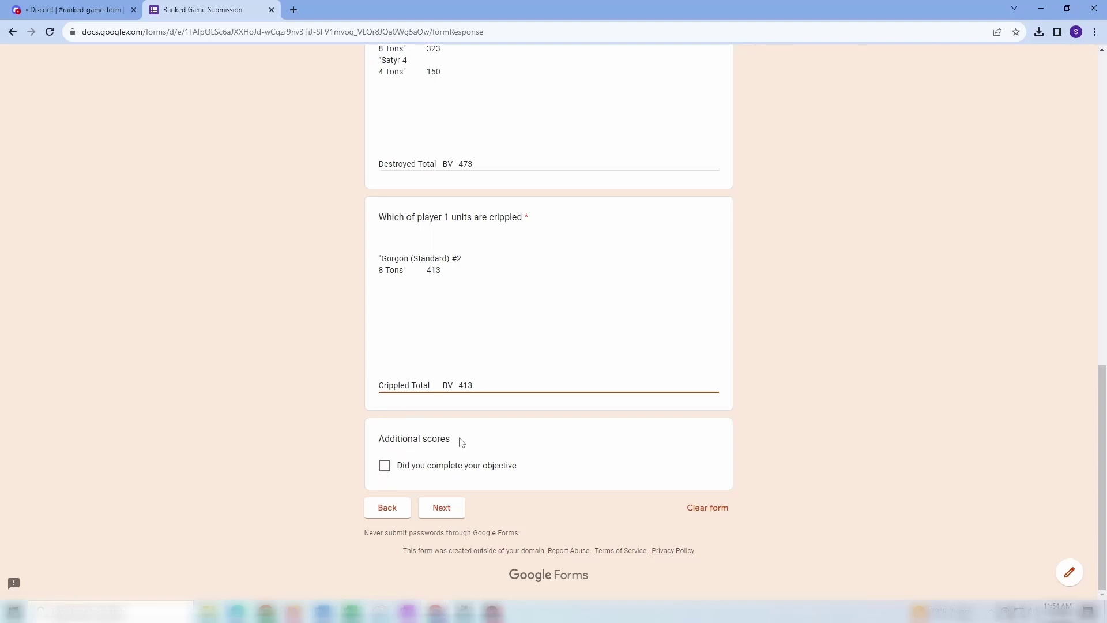
key("alt+Tab")
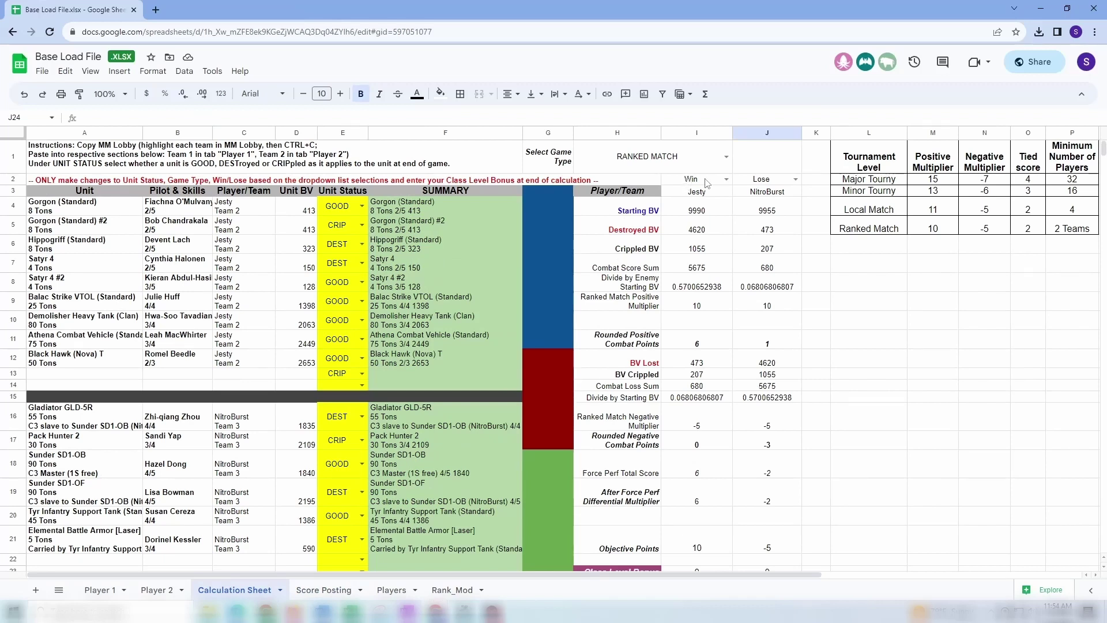
left_click(706, 183)
left_click(762, 183)
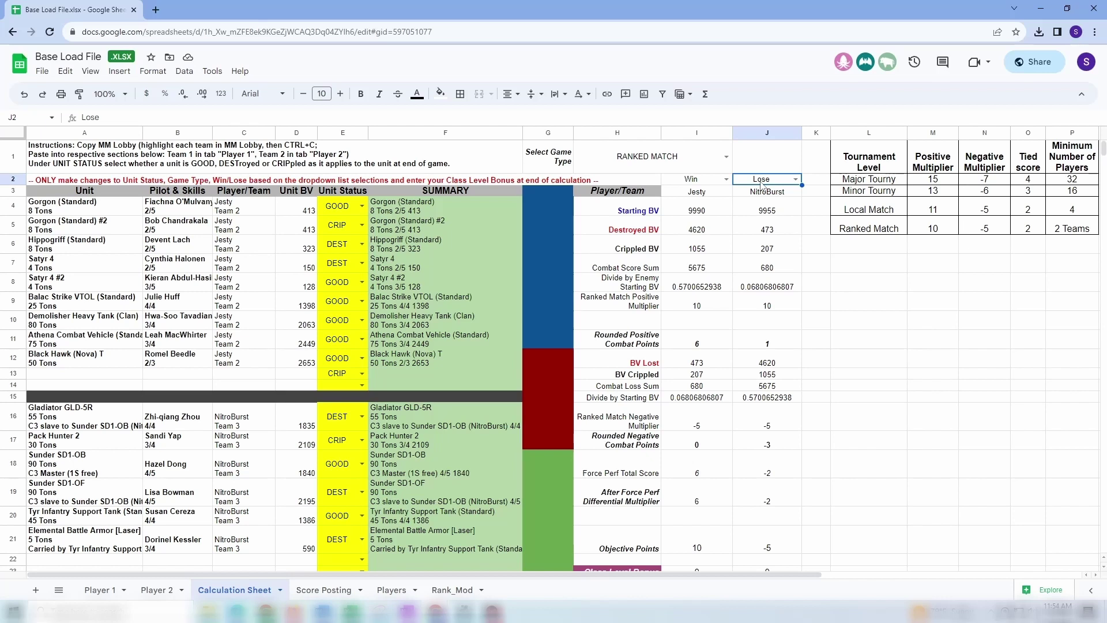
left_click(697, 183)
left_click(773, 185)
key("alt+Tab")
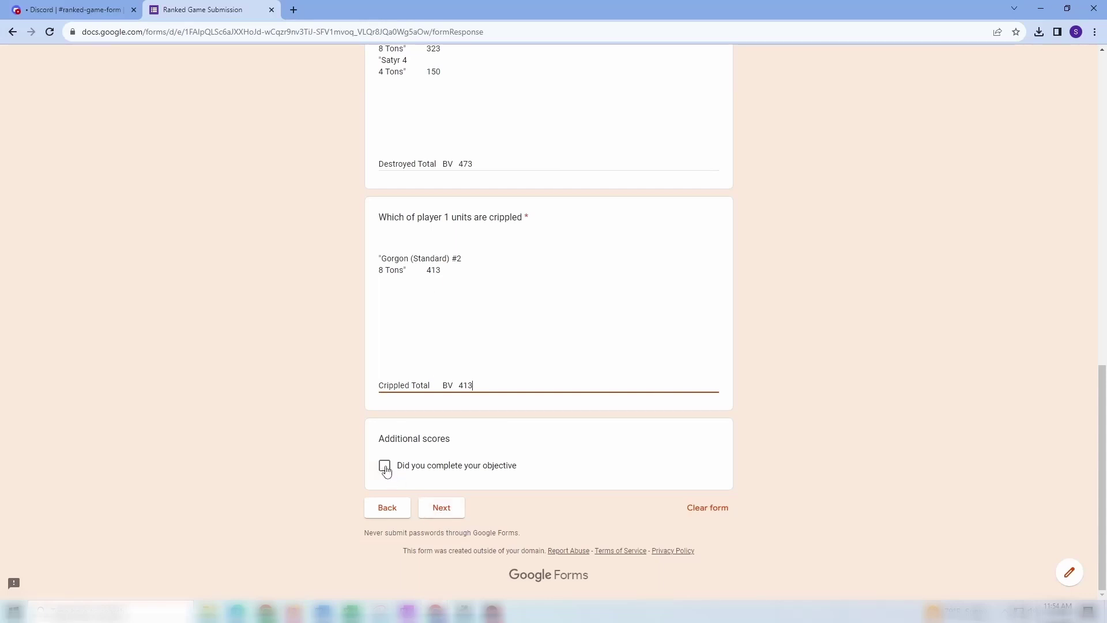
- Set the match result of both players to Tie on the Calculation Sheet
key("alt+Tab")
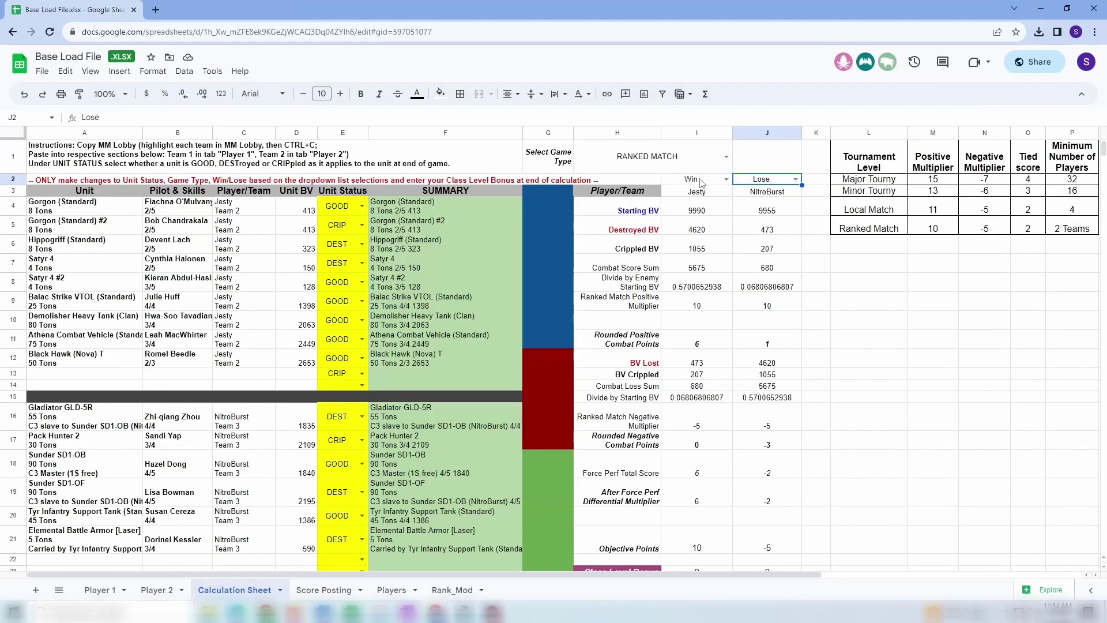
left_click(701, 180)
left_click(726, 179)
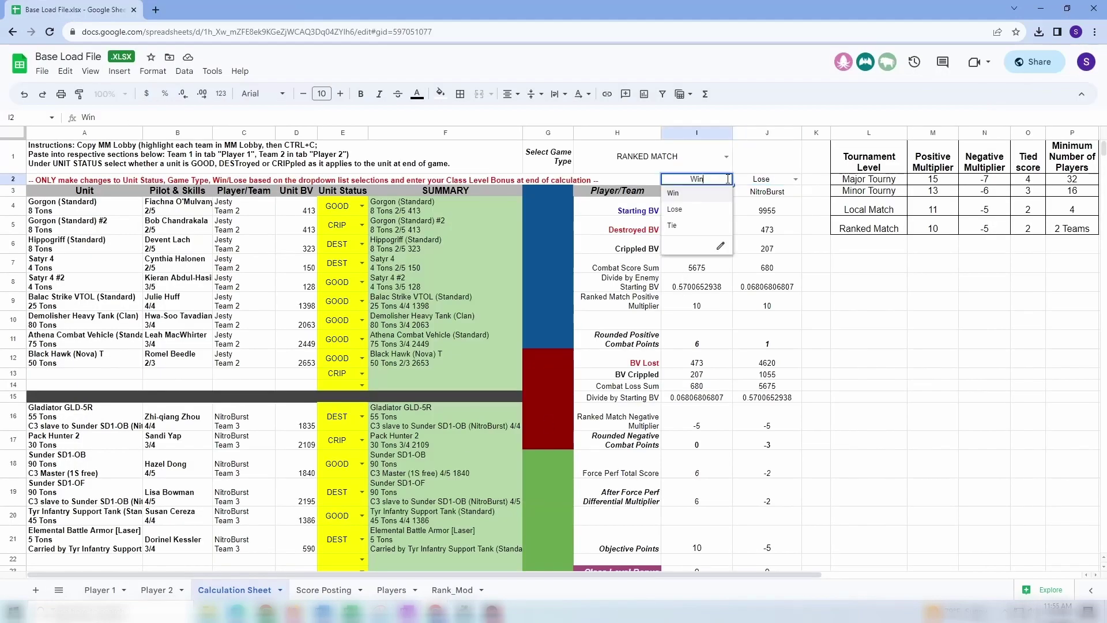
left_click(694, 225)
left_click(795, 180)
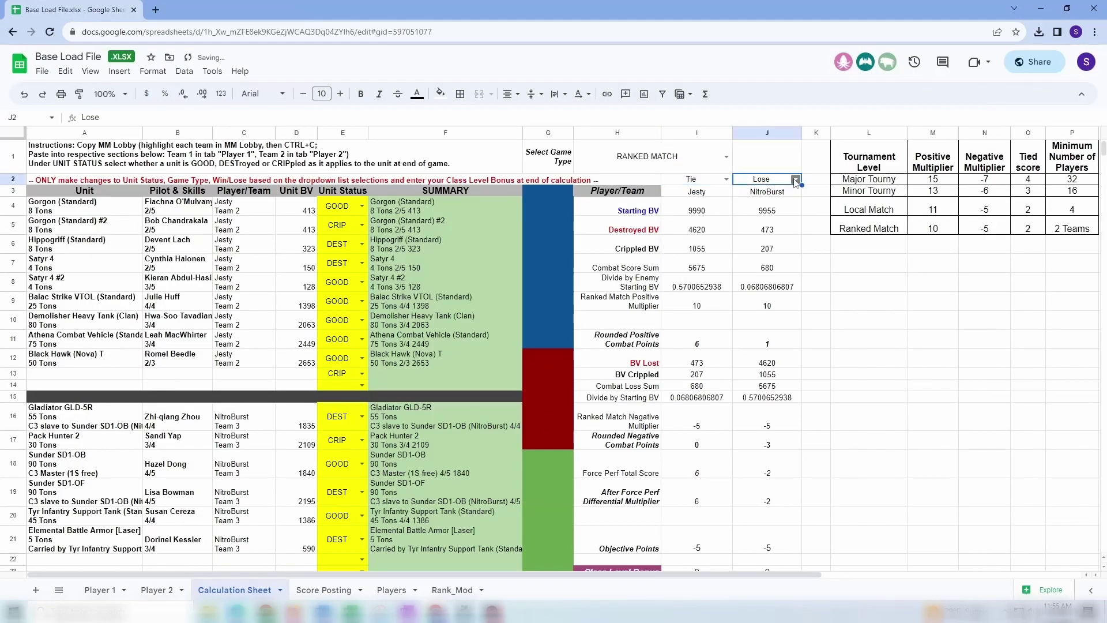
left_click(796, 180)
left_click(756, 230)
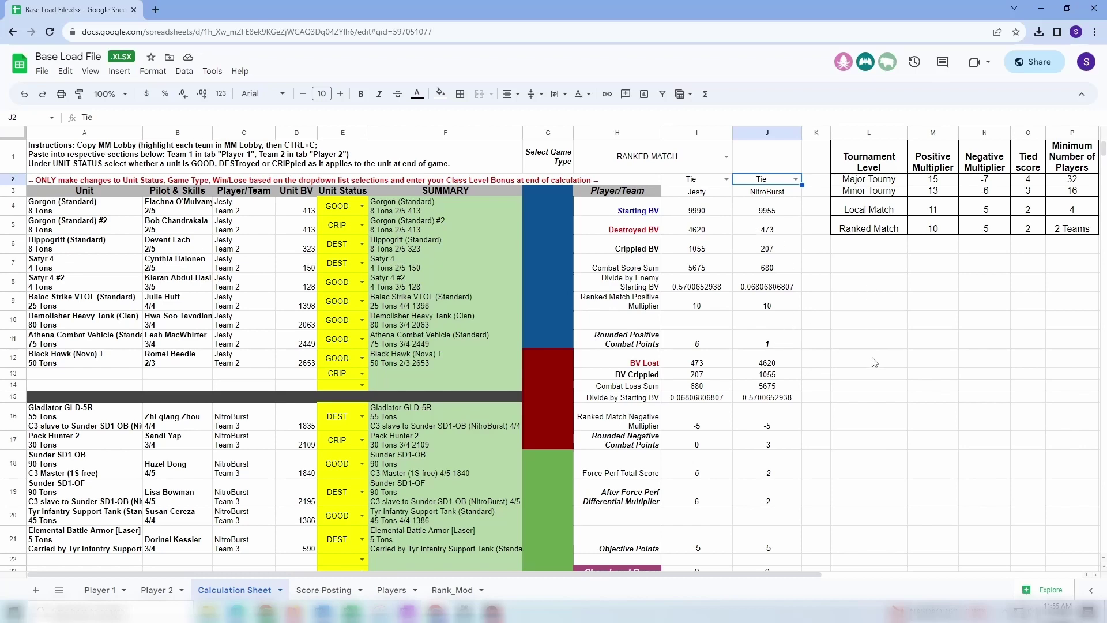
- Mark Player 1's objective as completed in the Ranked Game Submission form and continue to the Player 2 section
key("alt+Tab")
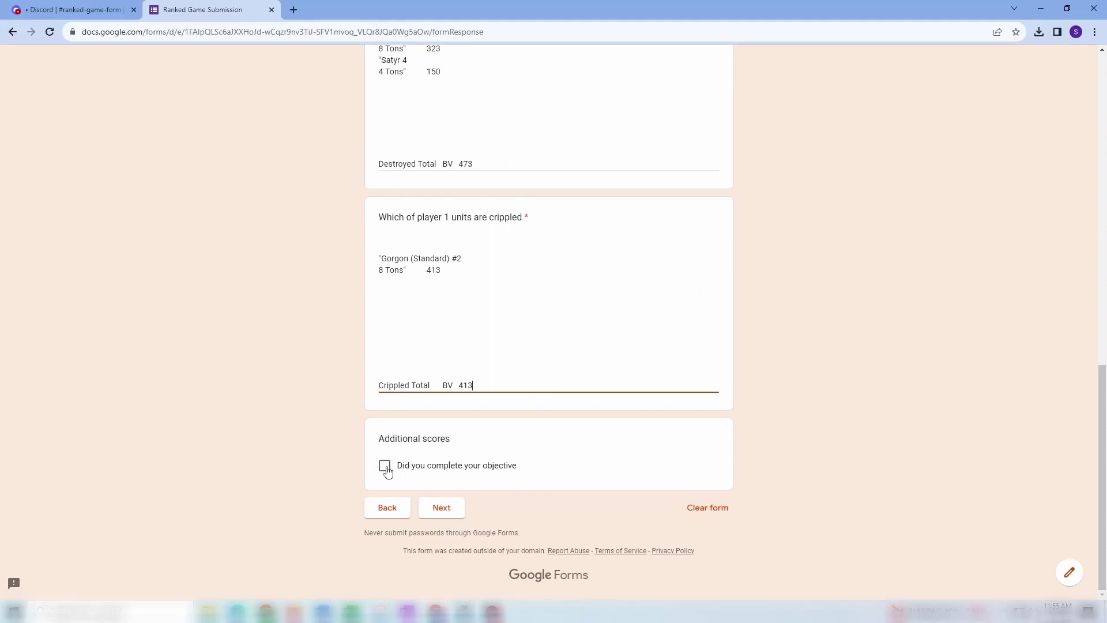
left_click(384, 468)
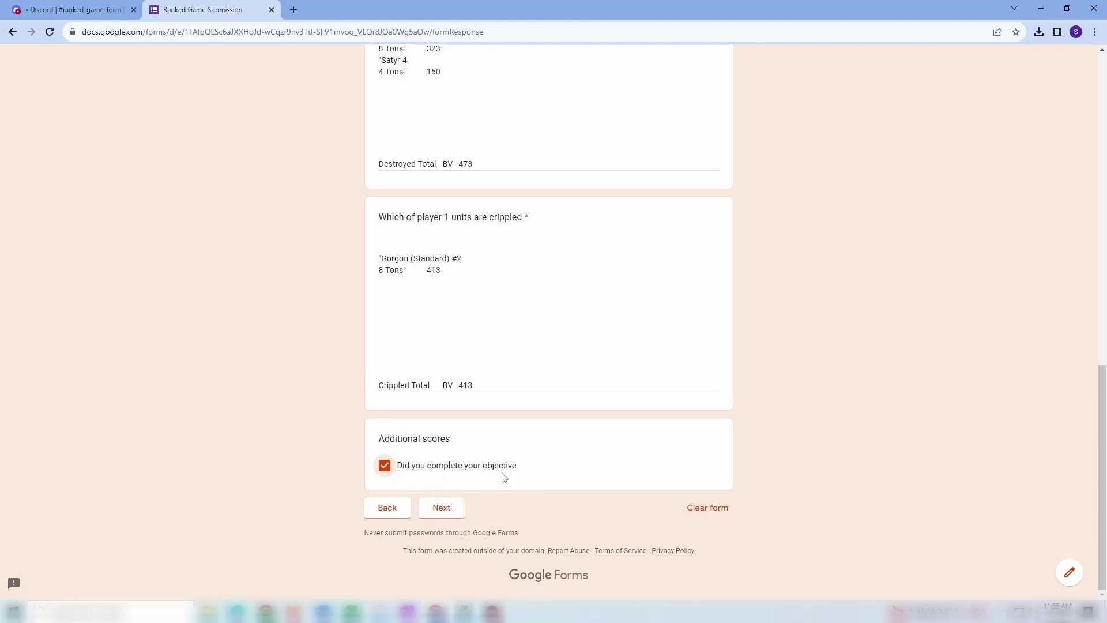
left_click(442, 508)
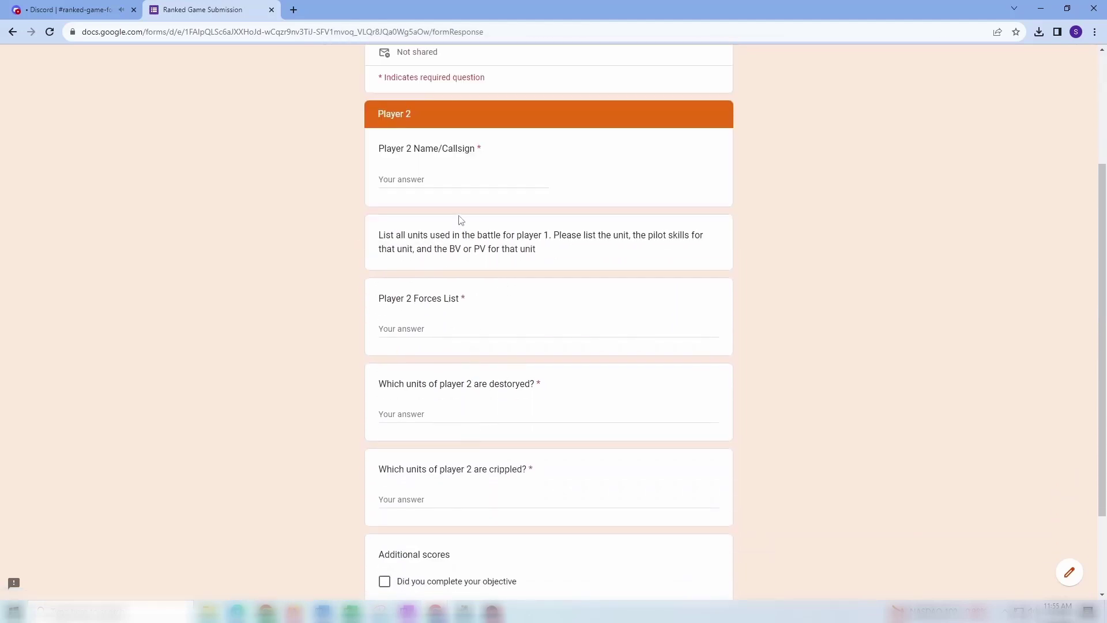
- Fill in the Player 2 Name/Callsign answer with the second player's callsign copied from F2 of the Score Posting sheet
left_click(425, 179)
type("NitroBurst")
key("alt+Tab")
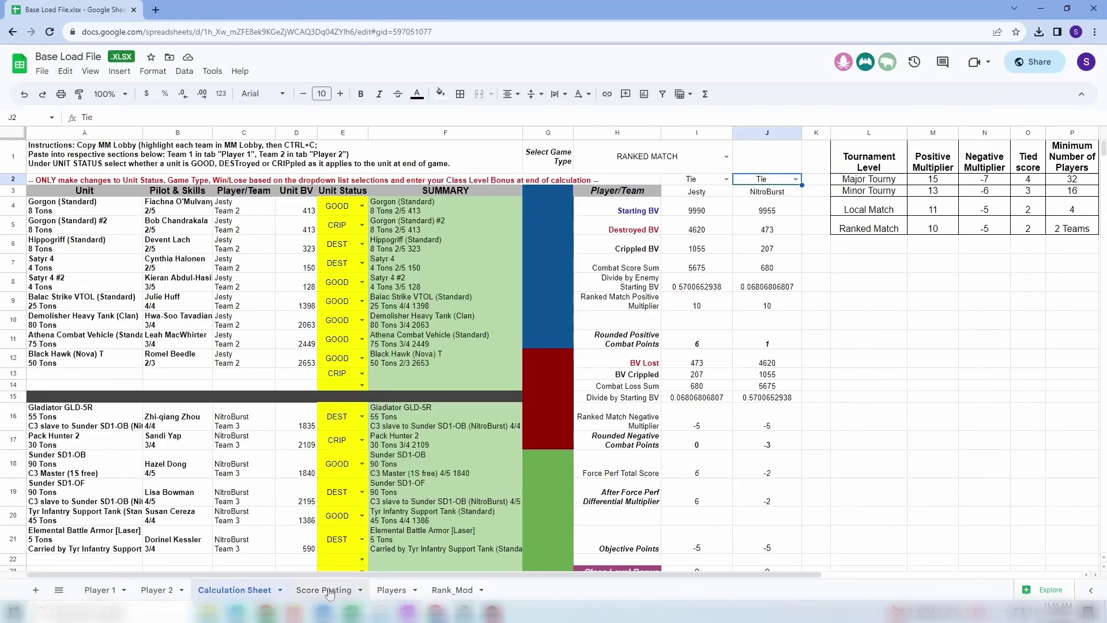
left_click(323, 590)
scroll(242, 317, "up", 10)
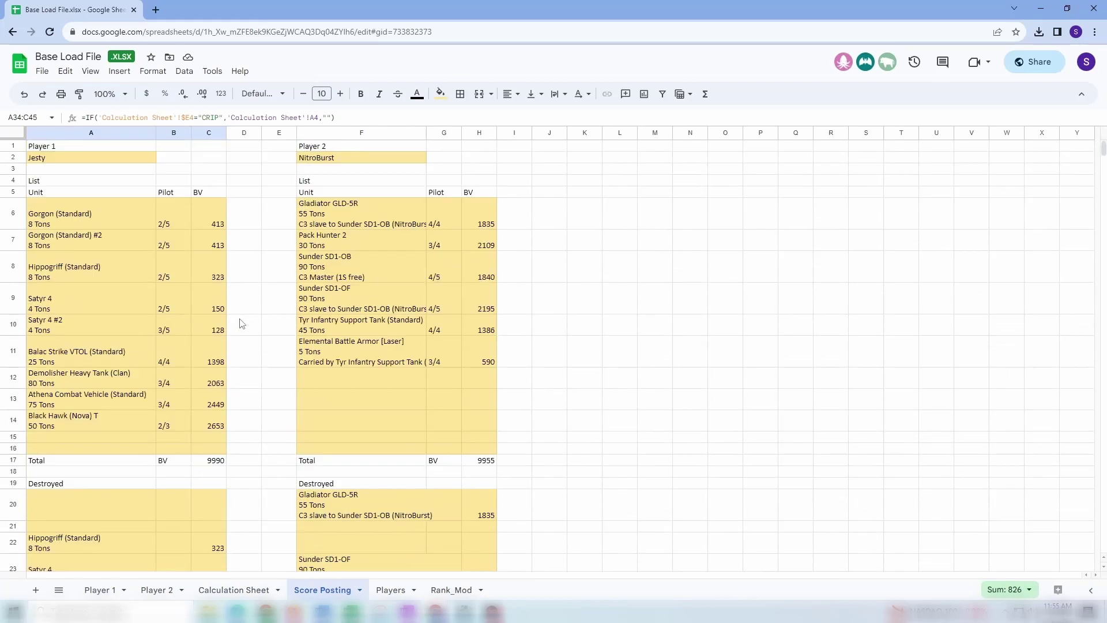
left_click(332, 159)
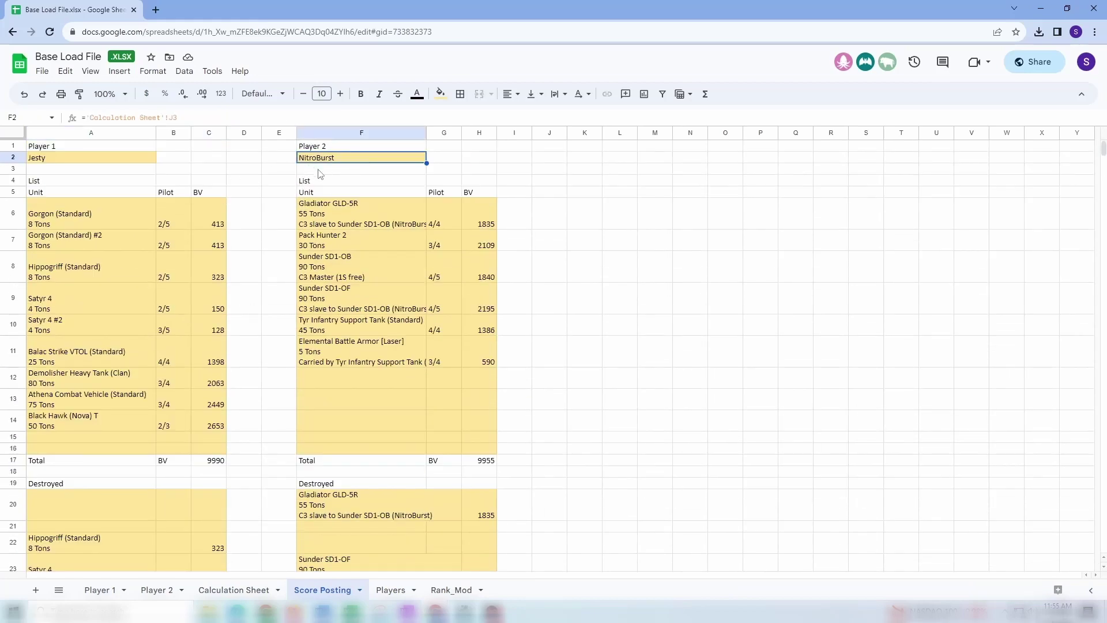
key("ctrl+c")
key("alt+Tab")
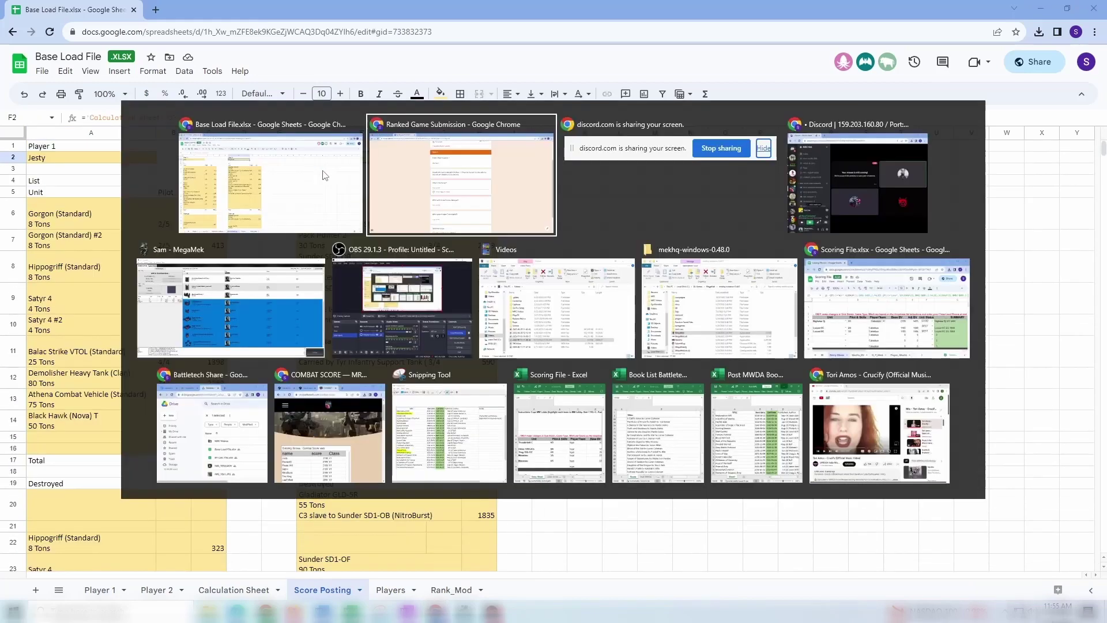
left_click_drag(440, 180, 370, 181)
key("ctrl+v")
- Fill in the Player 2 Forces List with the unit, pilot and BV block F6:H17, including its total, from the Score Posting sheet
left_click(451, 328)
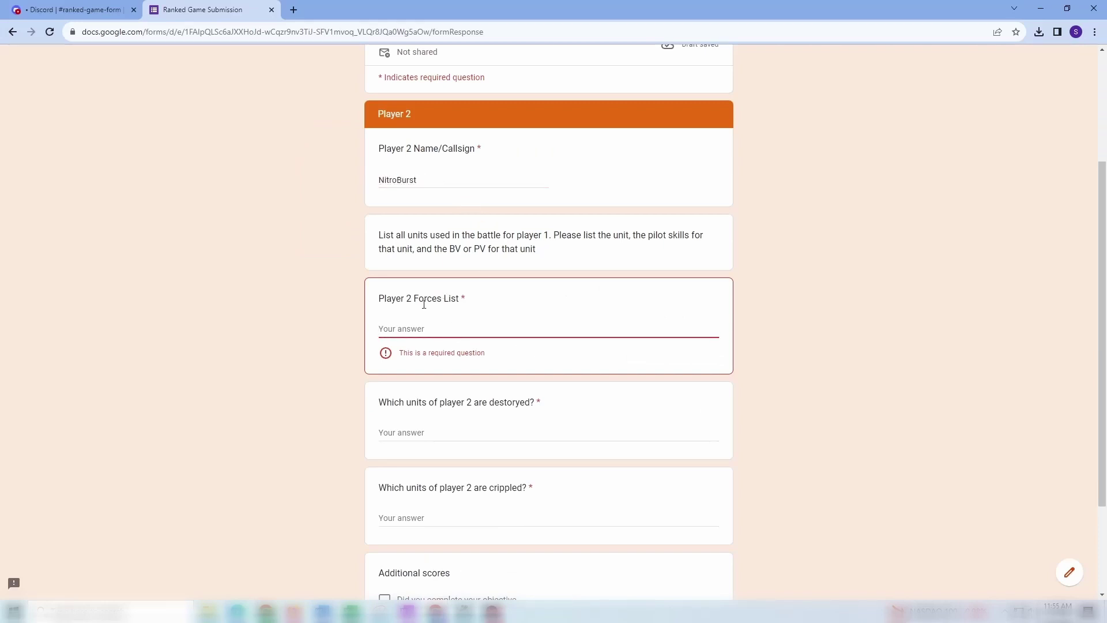
key("alt+Tab")
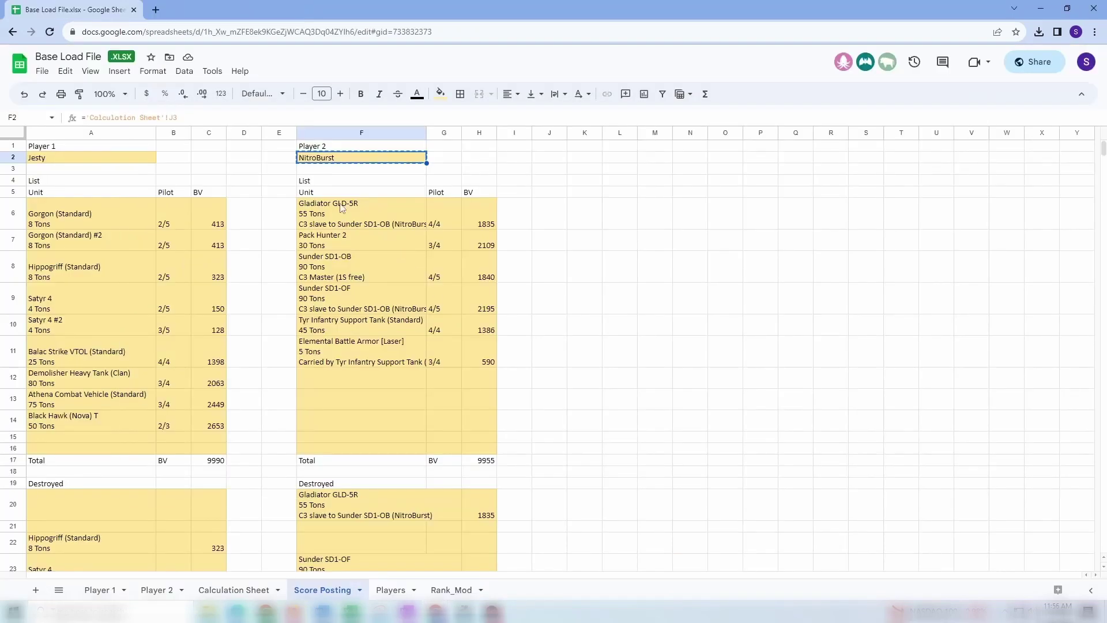
left_click(341, 207)
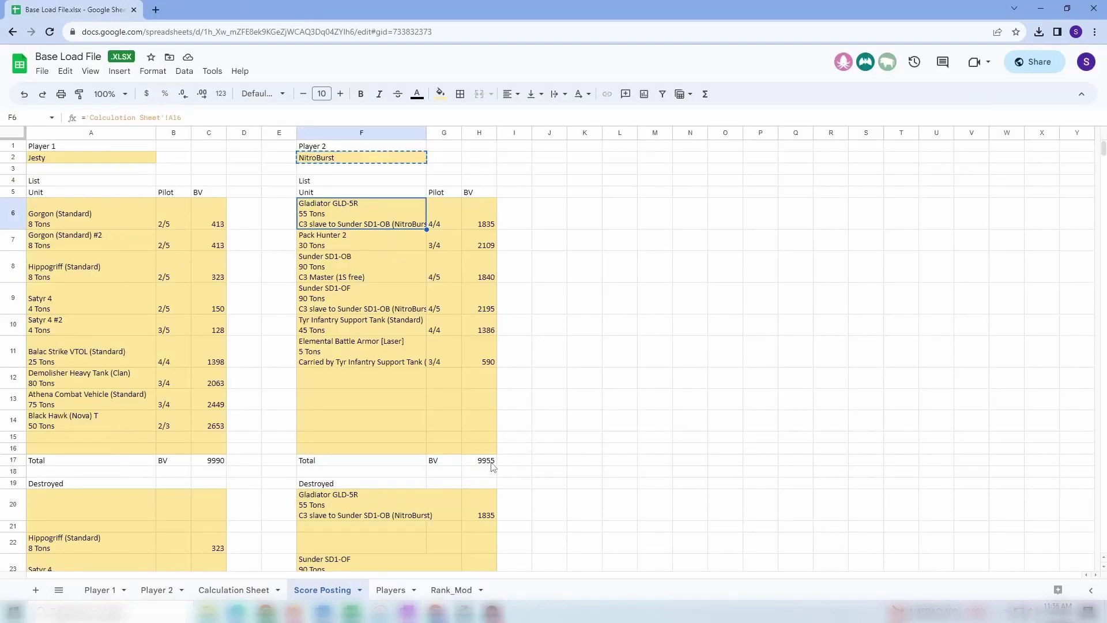
left_click(493, 467, "shift")
key("alt+Tab")
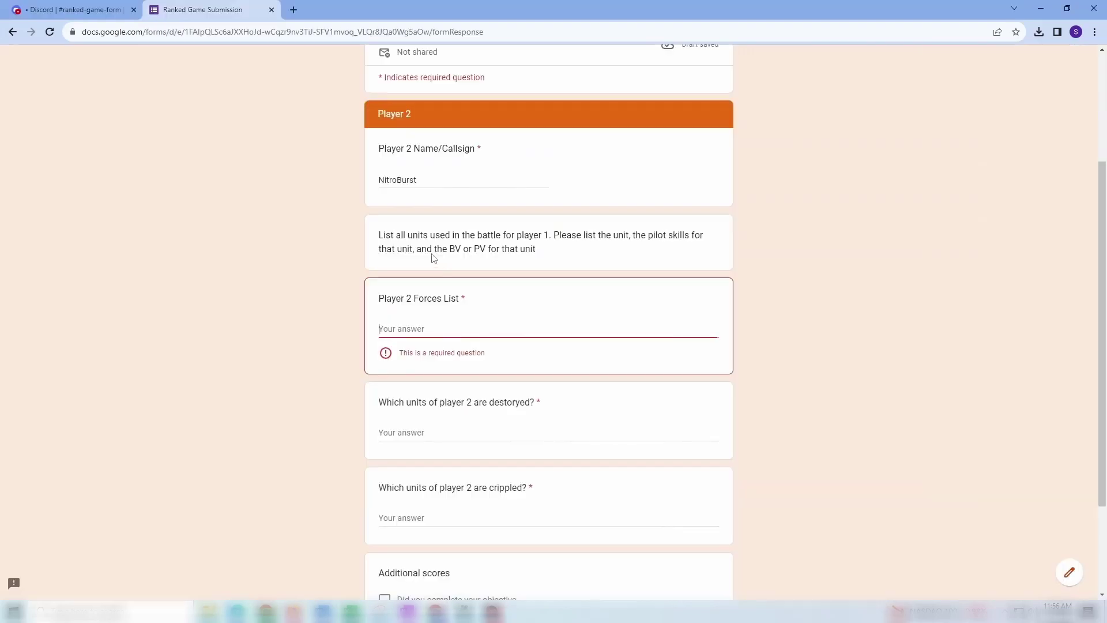
key("ctrl+v")
scroll(439, 493, "down", 2)
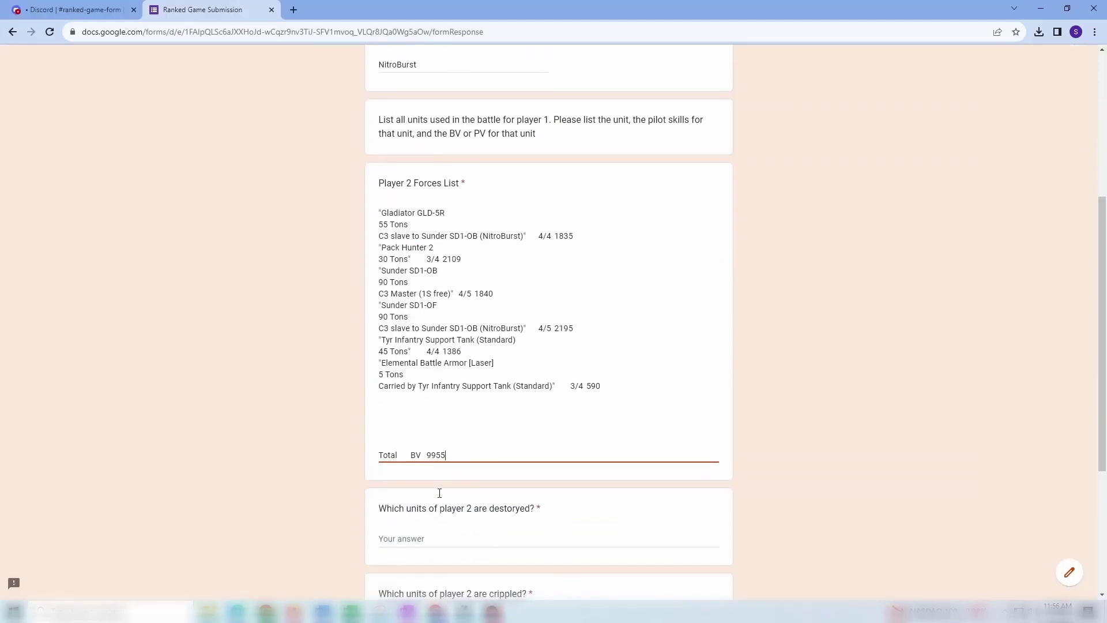
scroll(454, 406, "down", 3)
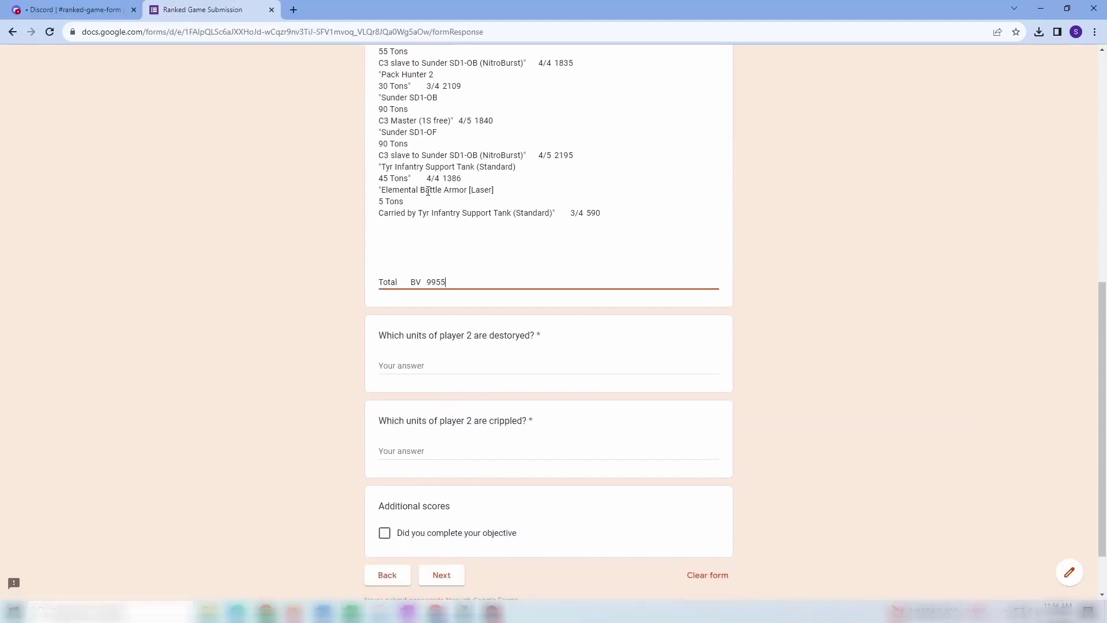
scroll(461, 230, "up", 2)
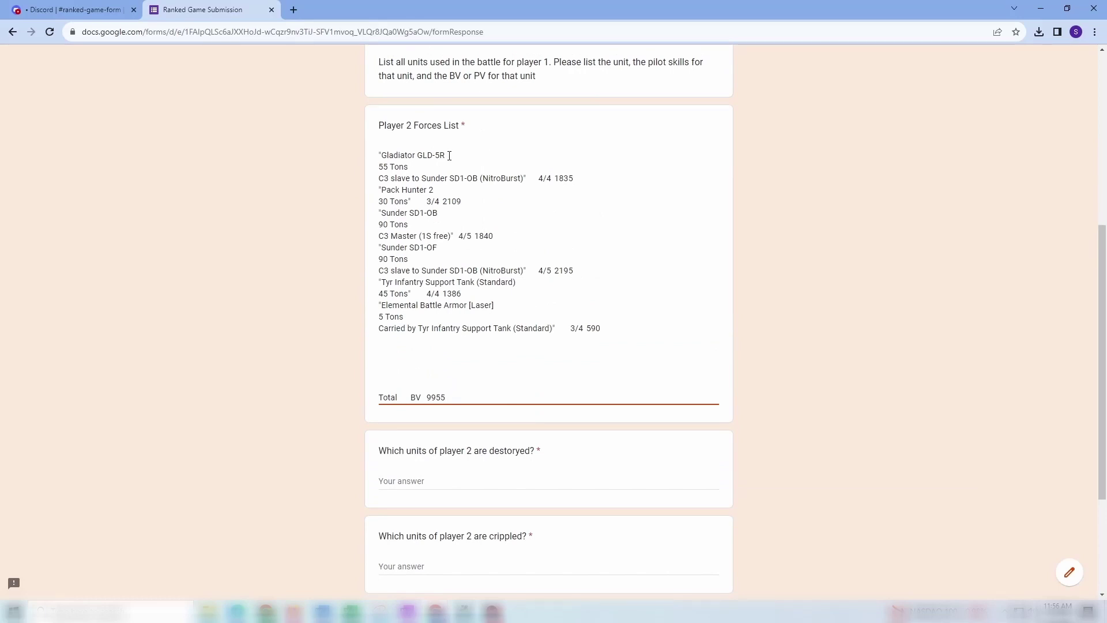
- Answer which Player 2 units are destroyed with the Destroyed block F20:H31, including its total, from the Score Posting sheet
left_click(425, 481)
key("alt+Tab")
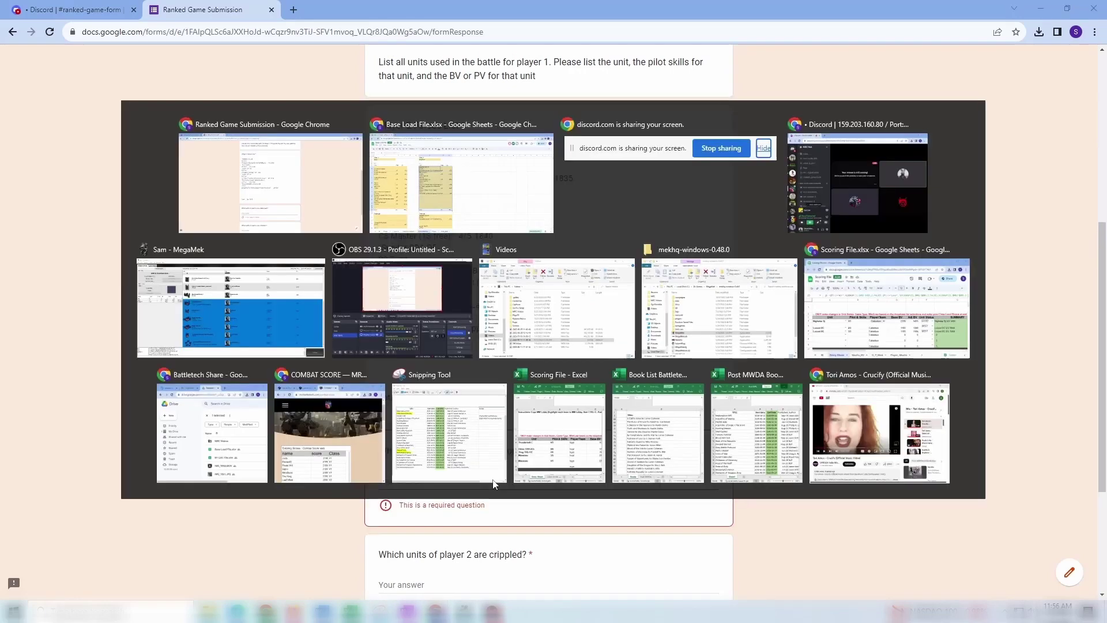
scroll(353, 353, "down", 3)
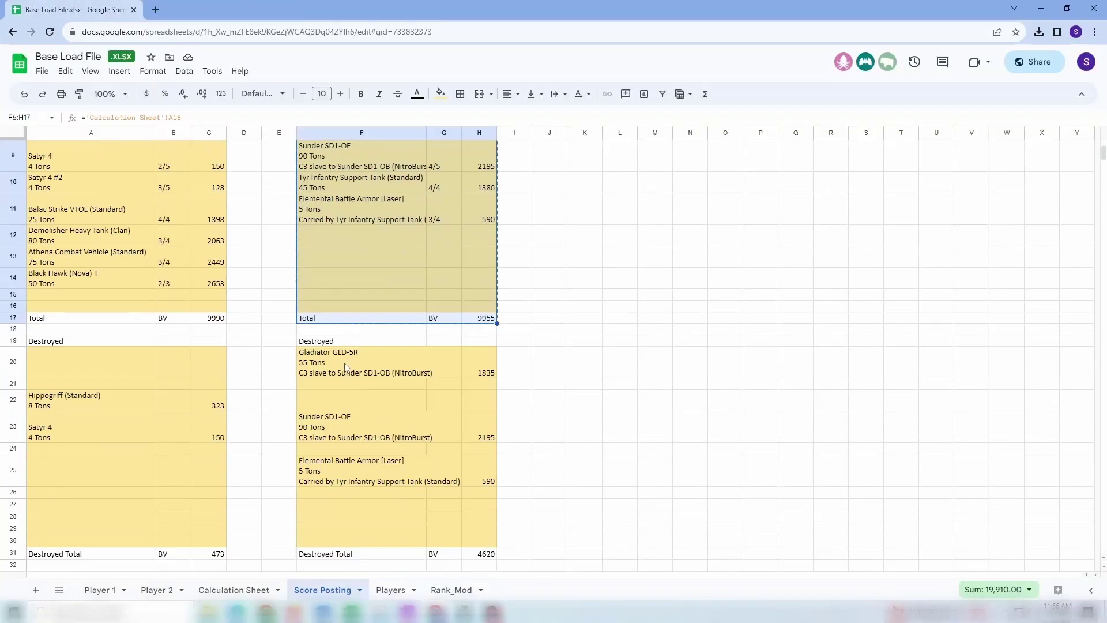
left_click(353, 353)
left_click(485, 554, "shift")
key("ctrl+c")
key("alt+Tab")
left_click(420, 481)
key("ctrl+v")
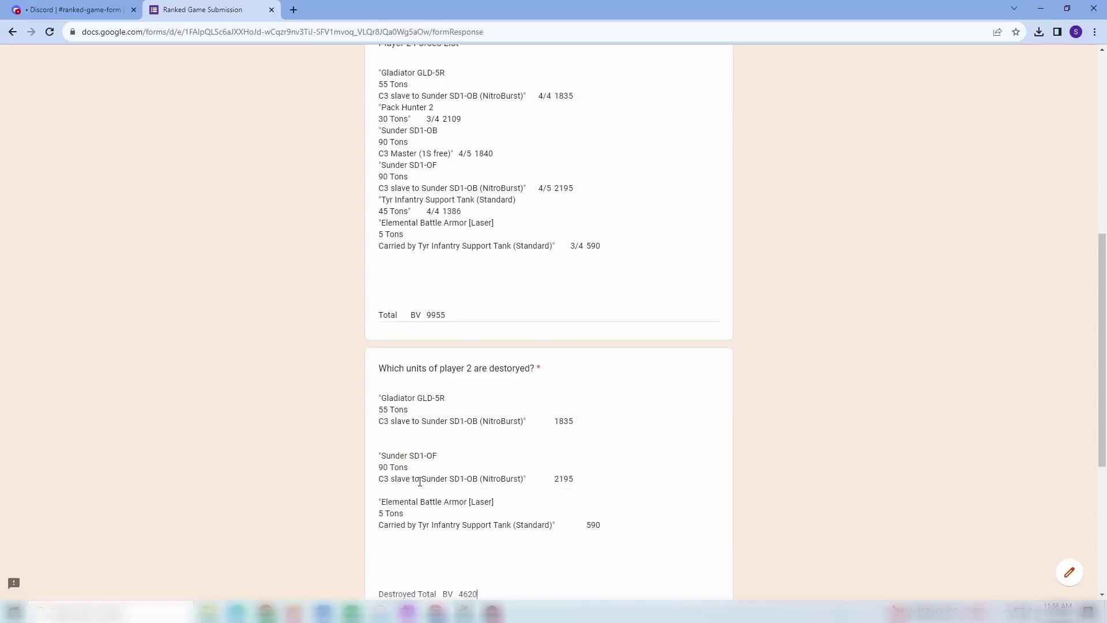
- Answer which Player 2 units are crippled with the Crippled block F34:H45, including its total, from the Score Posting sheet
scroll(420, 481, "down", 5)
left_click(413, 381)
key("alt+Tab")
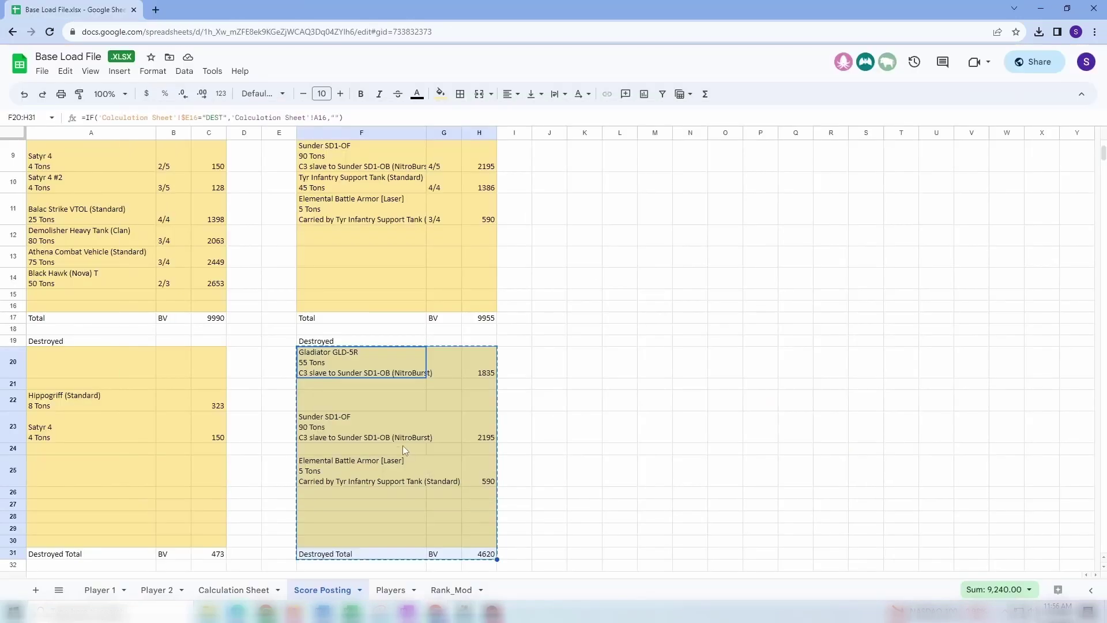
scroll(402, 445, "down", 3)
left_click(346, 460)
scroll(395, 481, "down", 4)
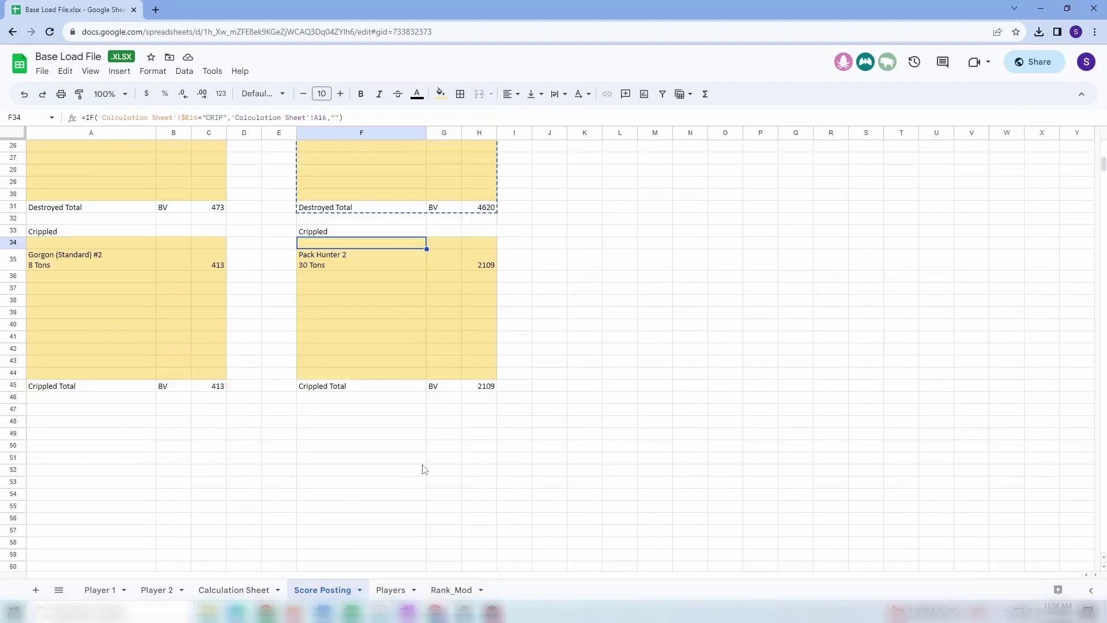
left_click(480, 391, "shift")
key("ctrl+c")
key("alt+Tab")
key("ctrl+v")
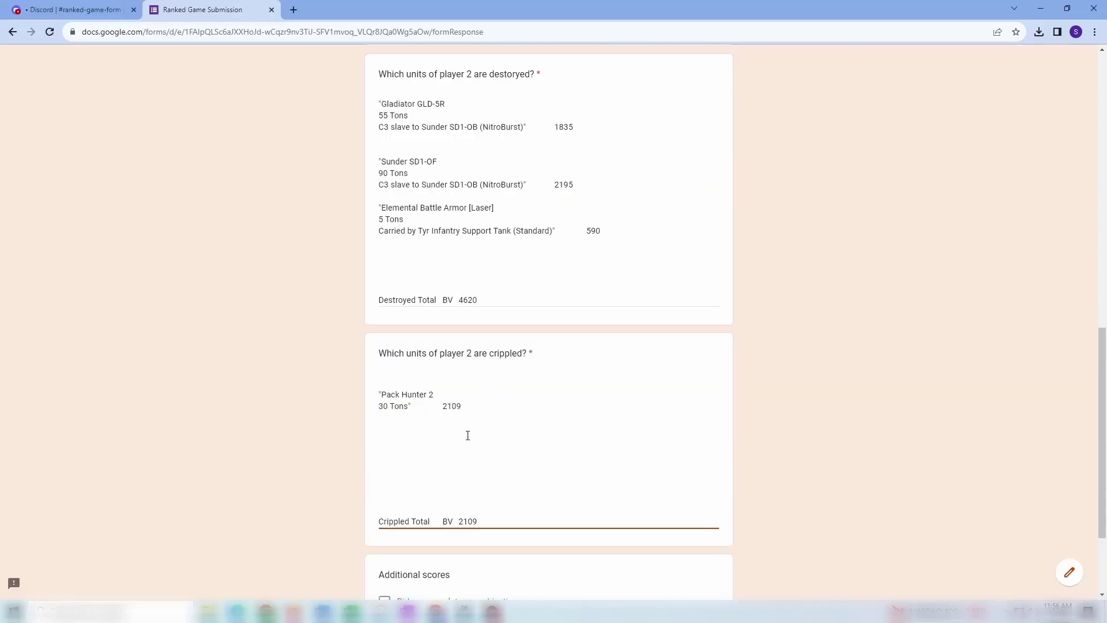
- Mark Player 2's objective as completed and continue to the form's Territory Warfare section
scroll(461, 444, "down", 3)
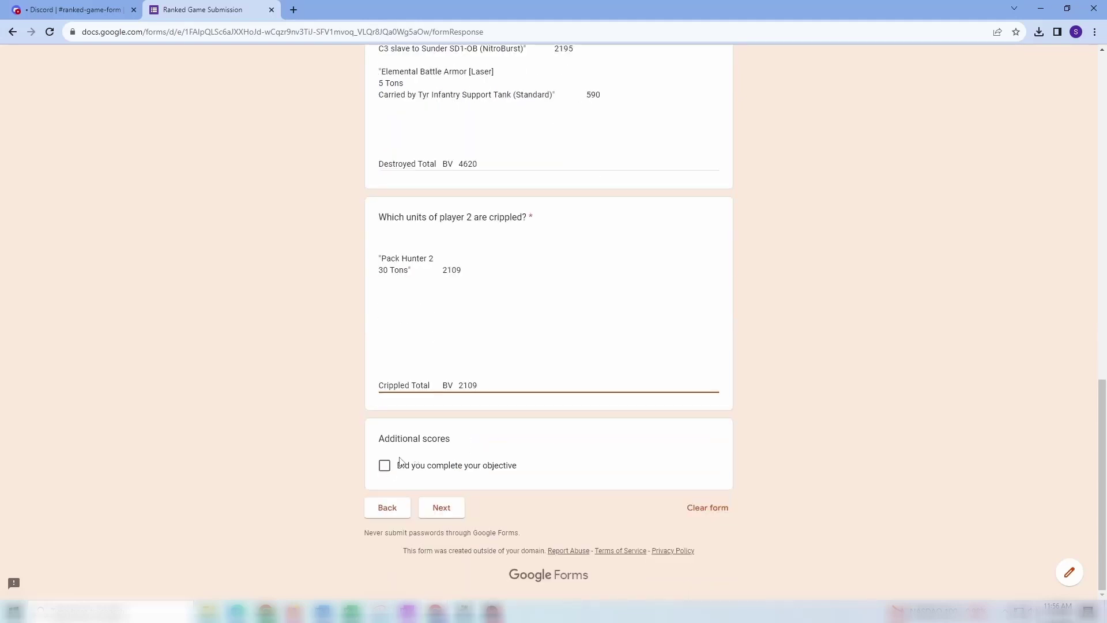
left_click(385, 470)
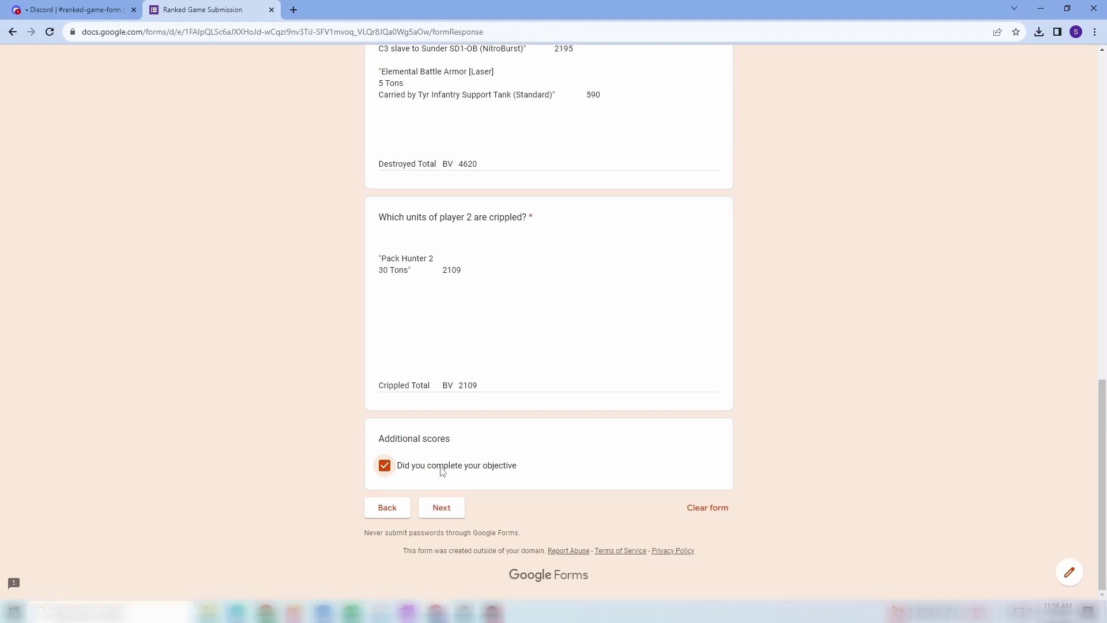
left_click(385, 468)
left_click(385, 468)
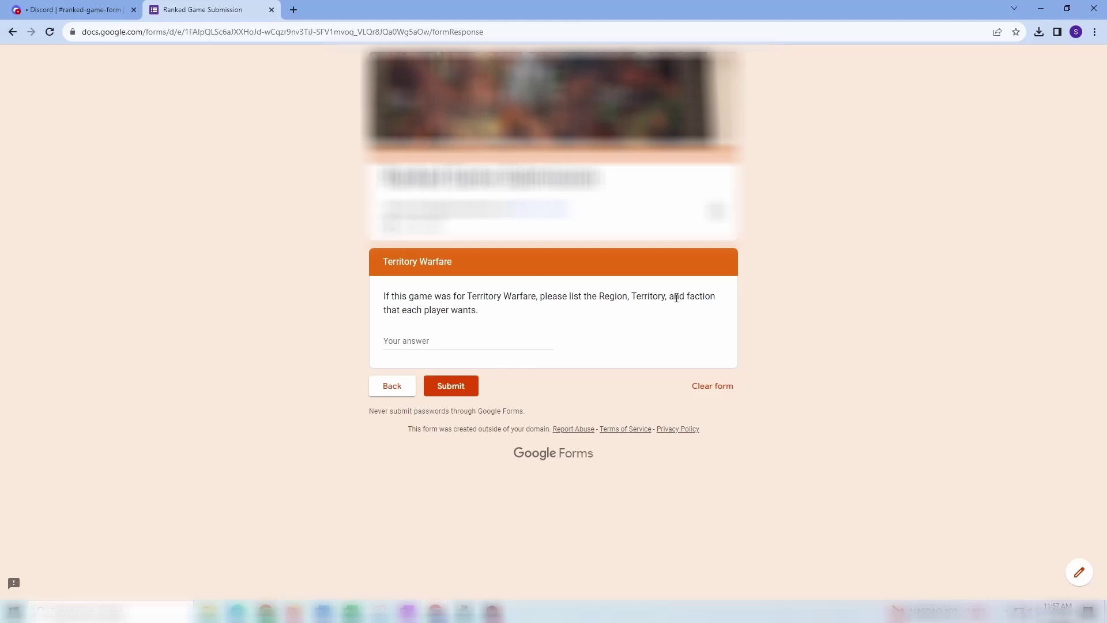
- Fill in the Territory Warfare answer: first player's callsign, "CGS supporting Pirates vs", second player's shortened callsign, "DCMS supporting CGB in TW Nashville Airport"
left_click(424, 340)
type("Jesty CGS")
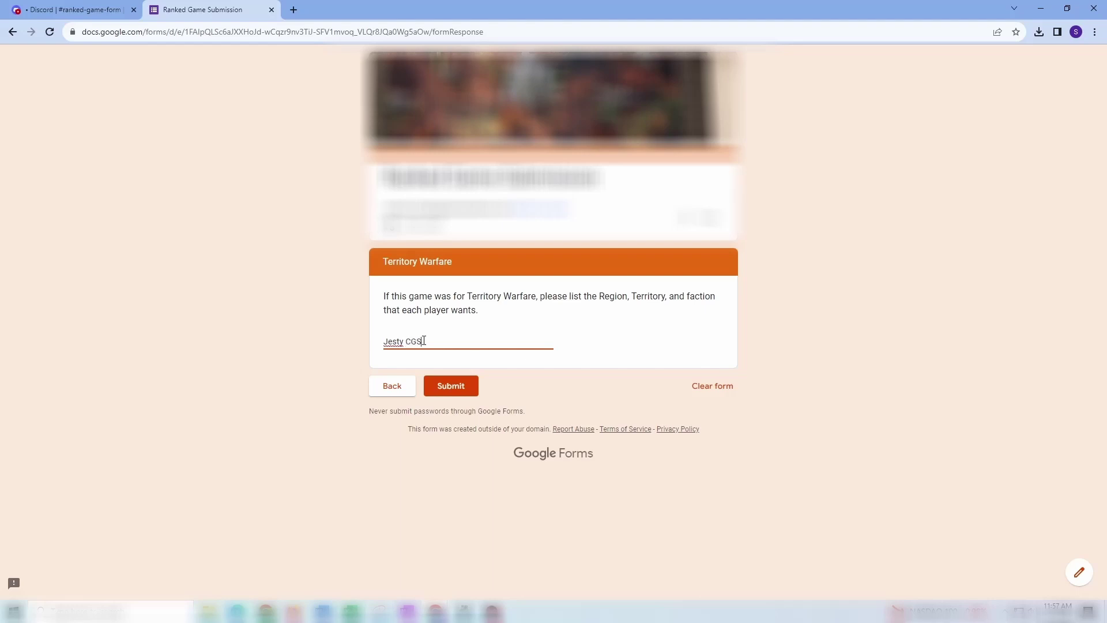
type(" supo")
type("porting")
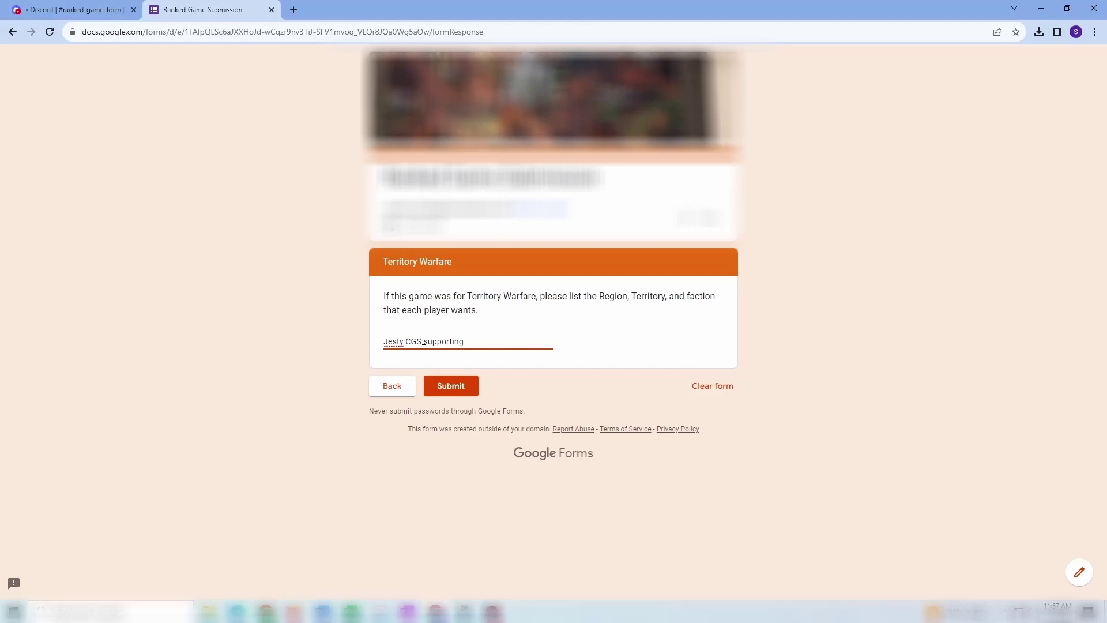
type(" Pirates vs Nitro")
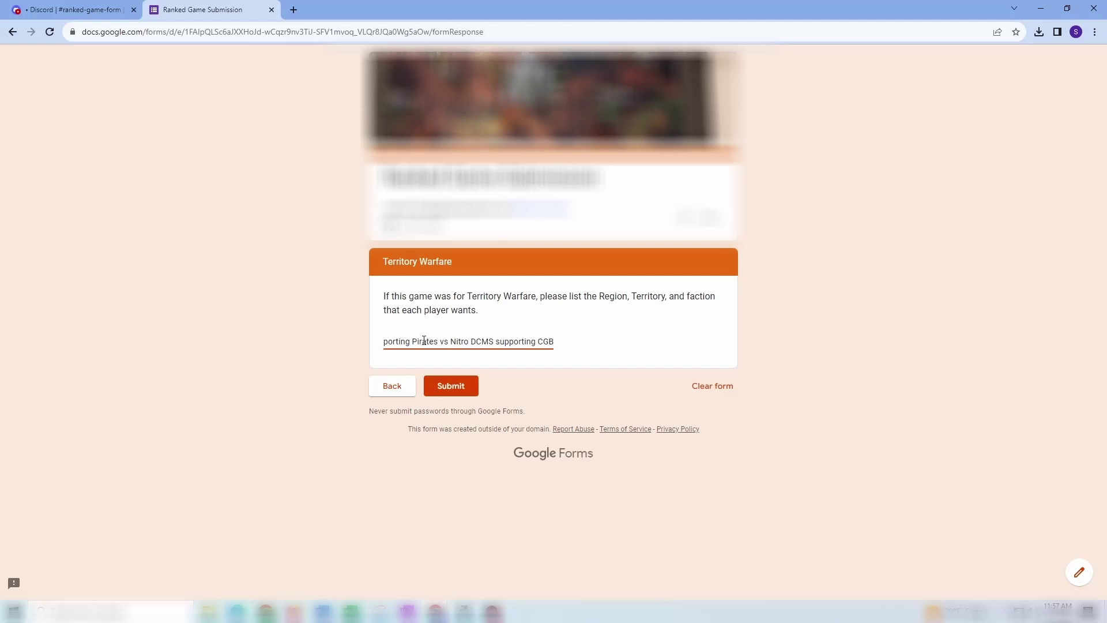
type(" in TW Nashville Airport")
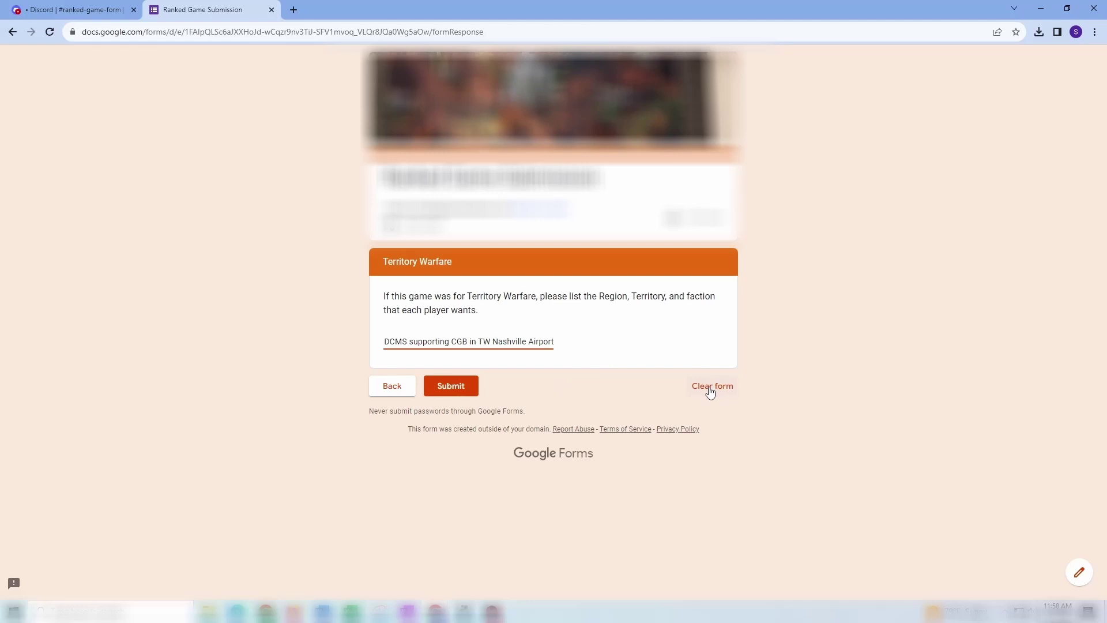
- Clear all answers from the Ranked Game Submission form and confirm the removal
left_click(710, 390)
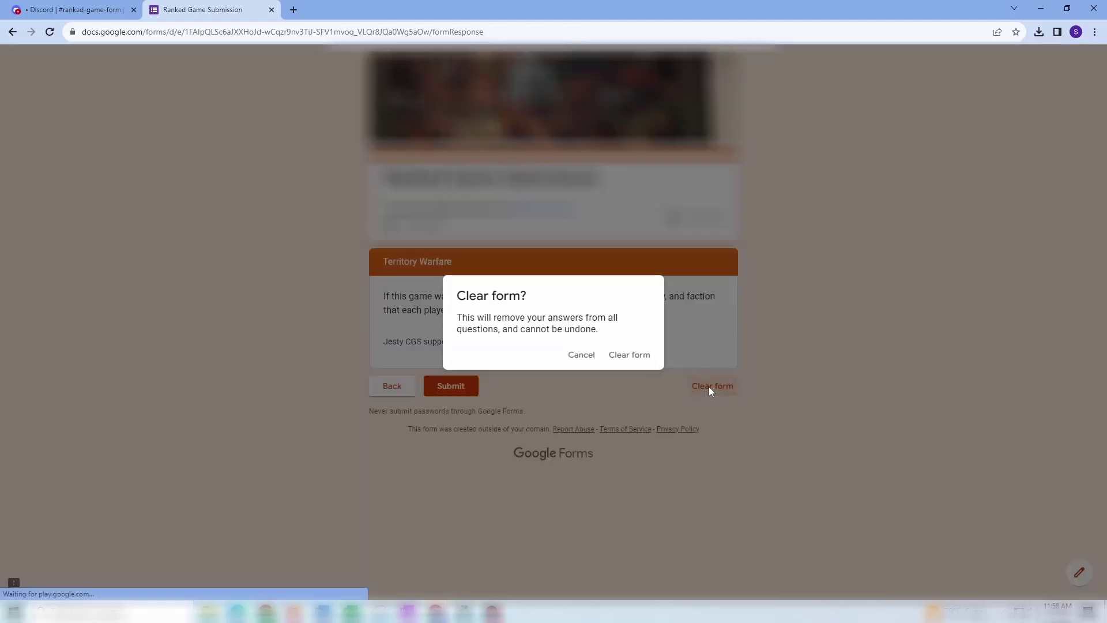
left_click(626, 356)
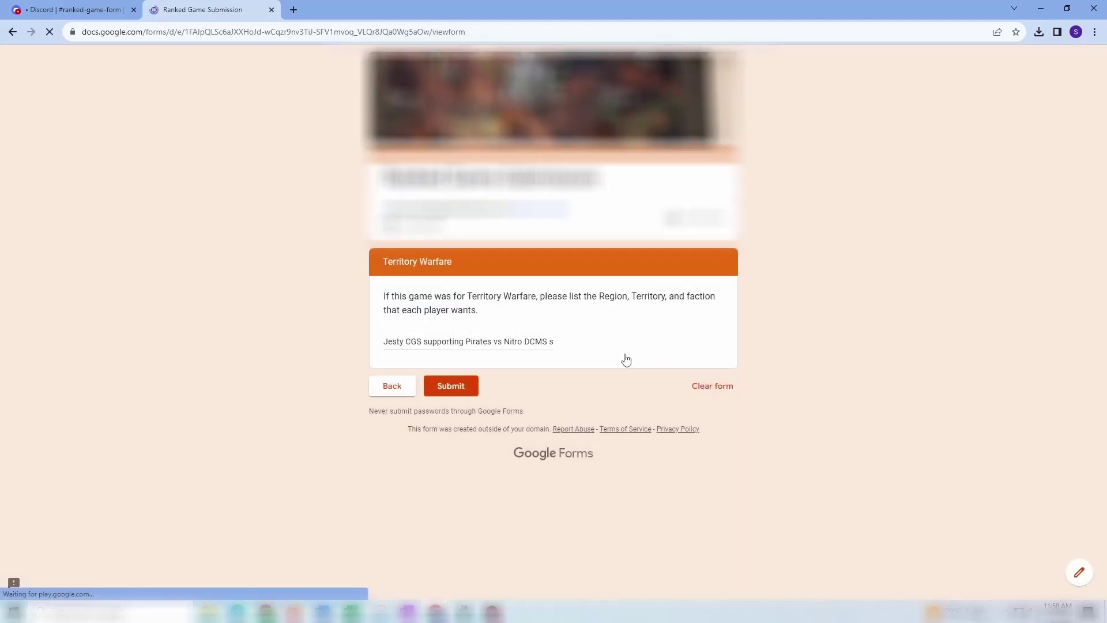
scroll(615, 349, "down", 4)
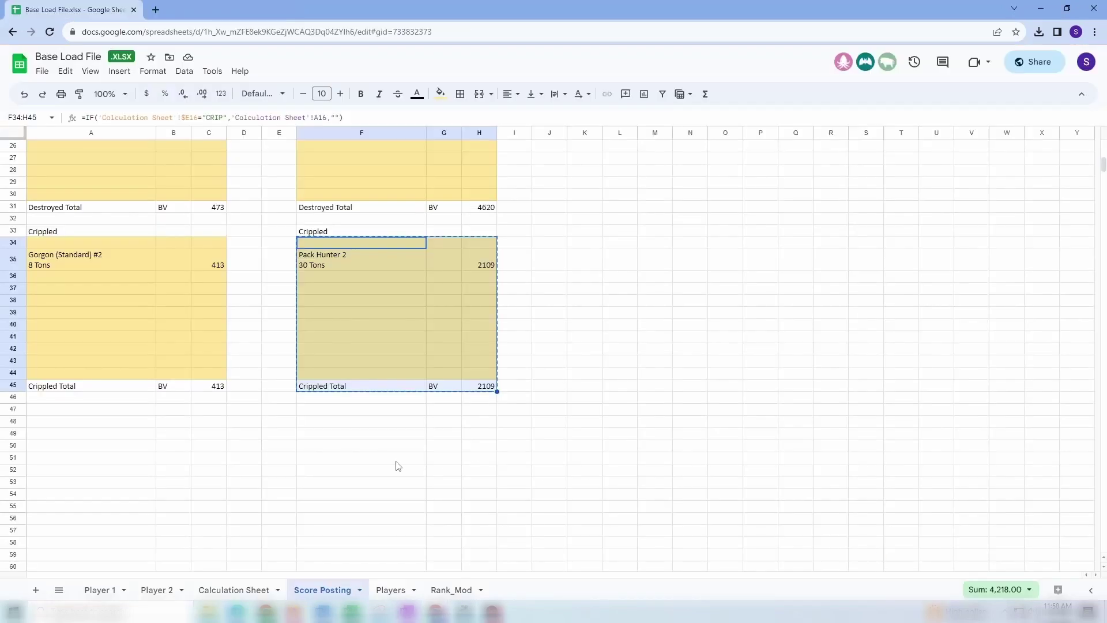
- Switch from Score Posting to the Calculation Sheet and review the first Player 1 unit in A4 and the unit statuses in E4:E6
scroll(277, 460, "up", 3)
scroll(277, 460, "up", 6)
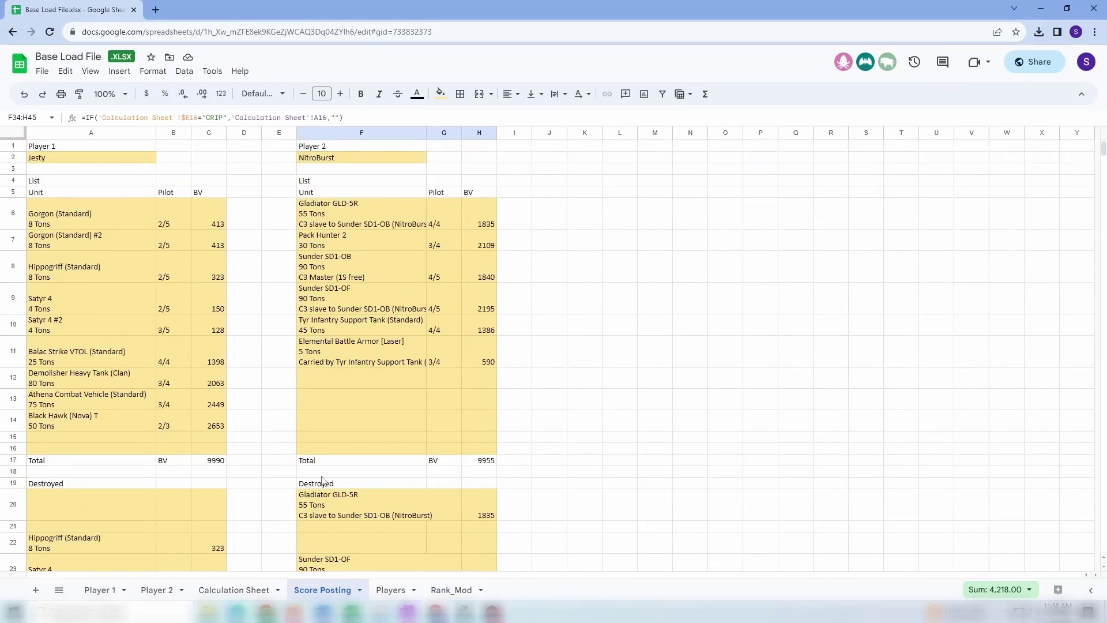
left_click(236, 590)
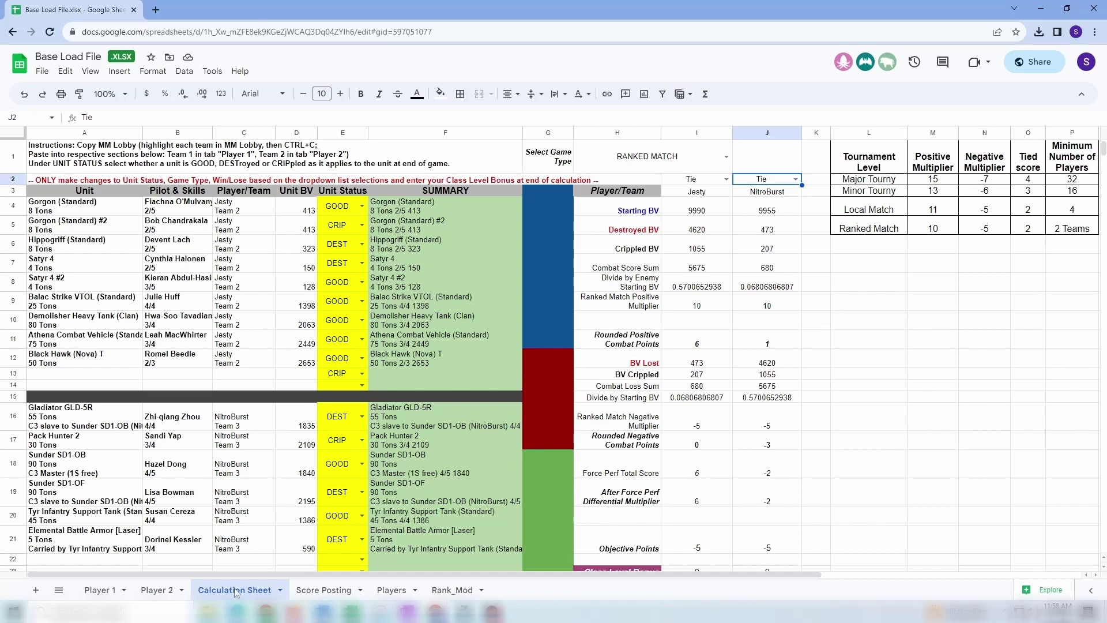
left_click(85, 211)
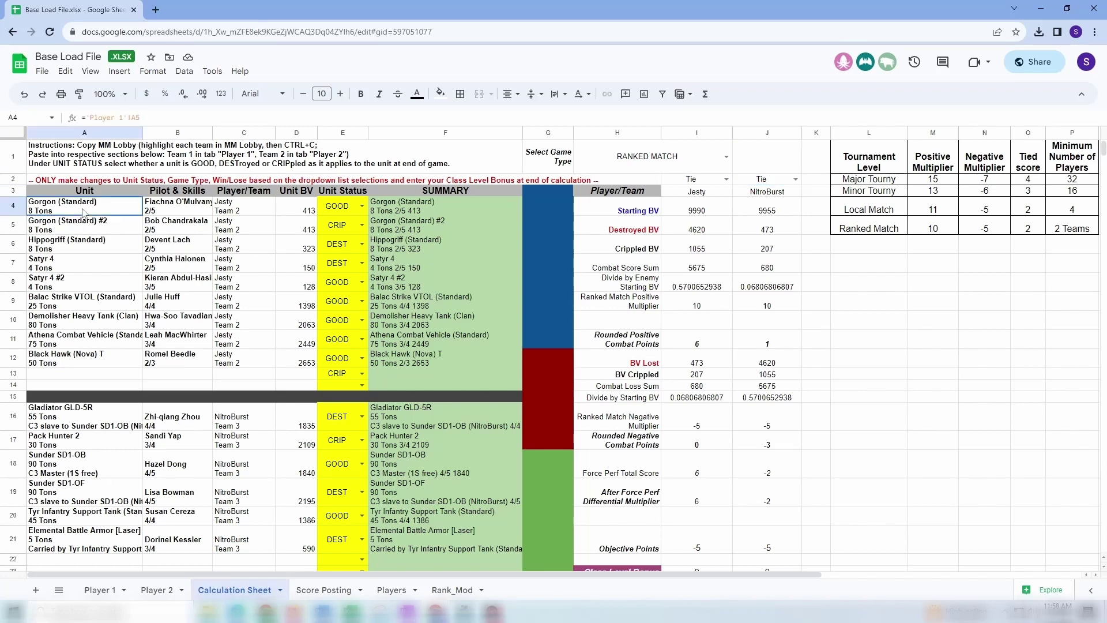
left_click(332, 211)
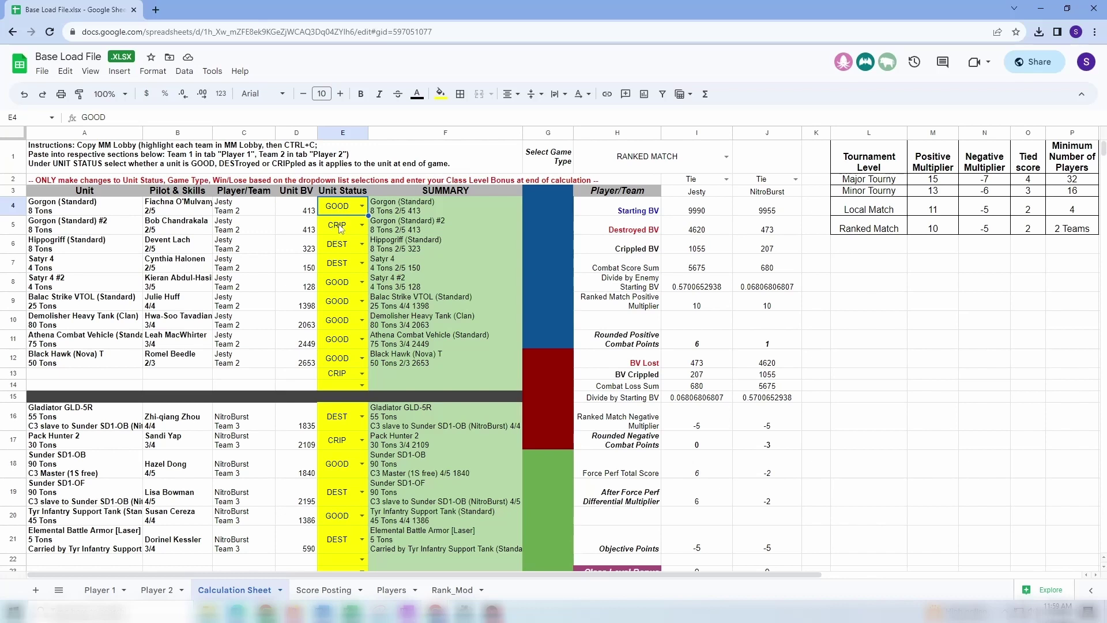
left_click(355, 230)
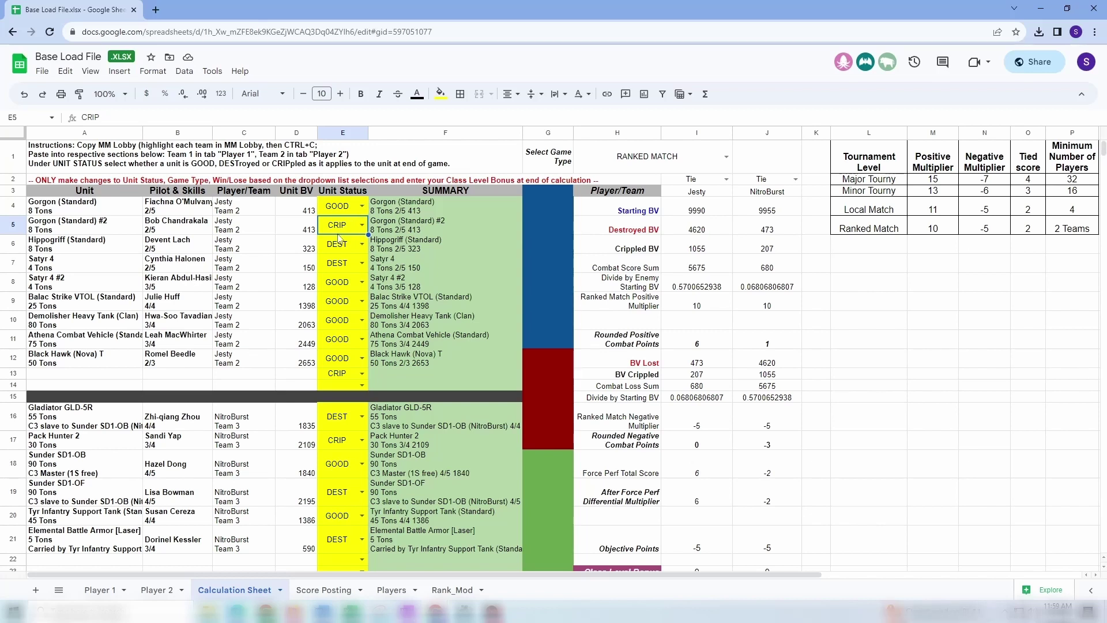
left_click(341, 248)
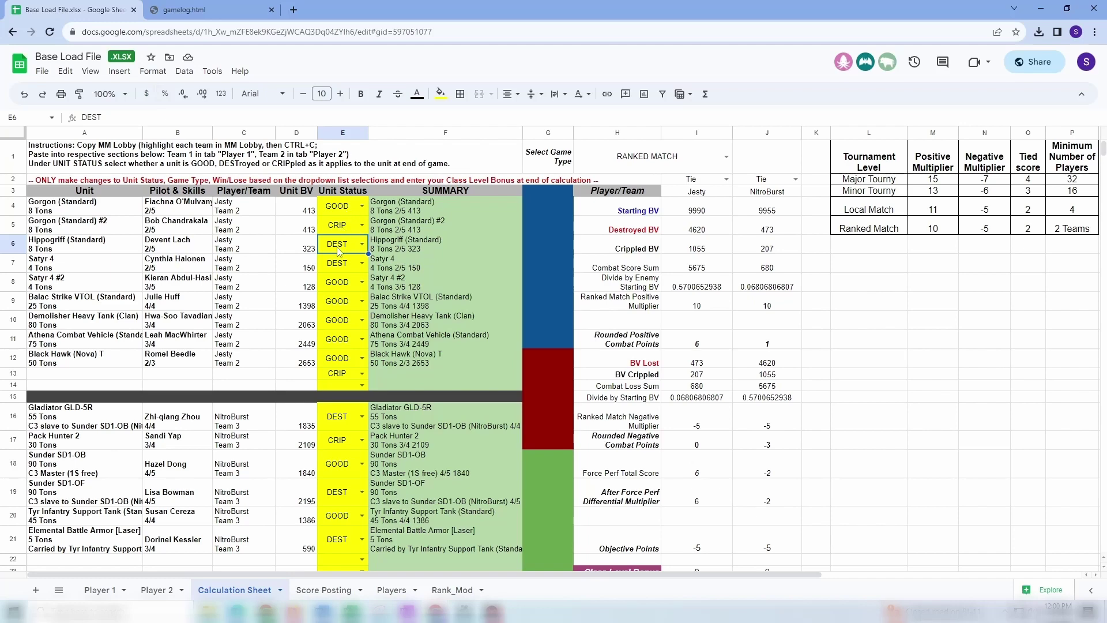
- Read the end of gamelog.html, examining the victory result, remaining BV, survivors and graveyard
left_click(218, 11)
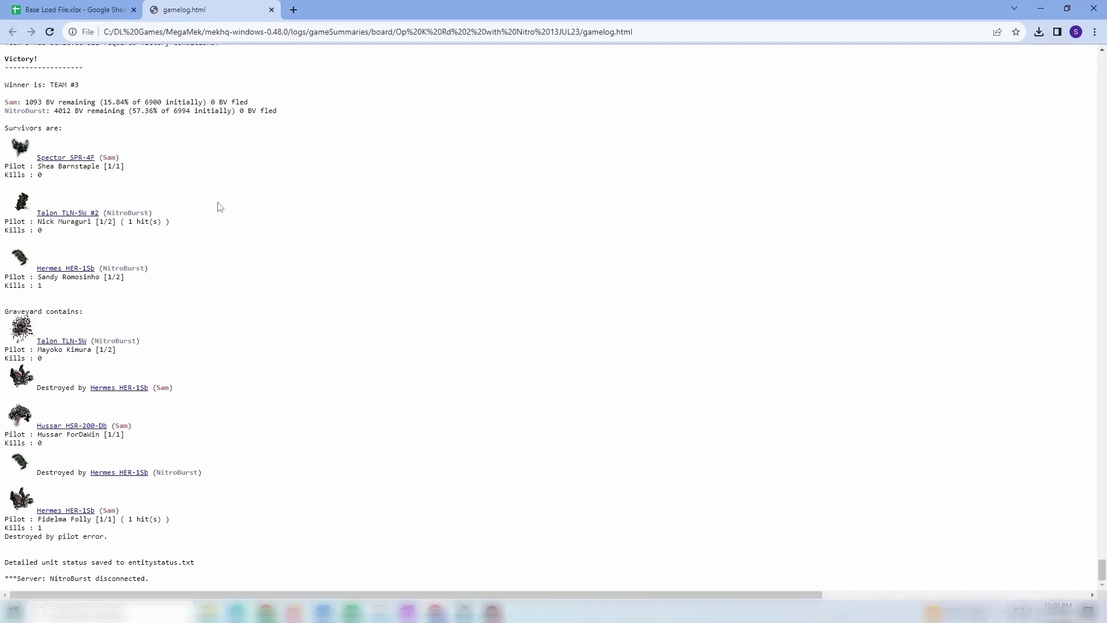
scroll(219, 196, "up", 3)
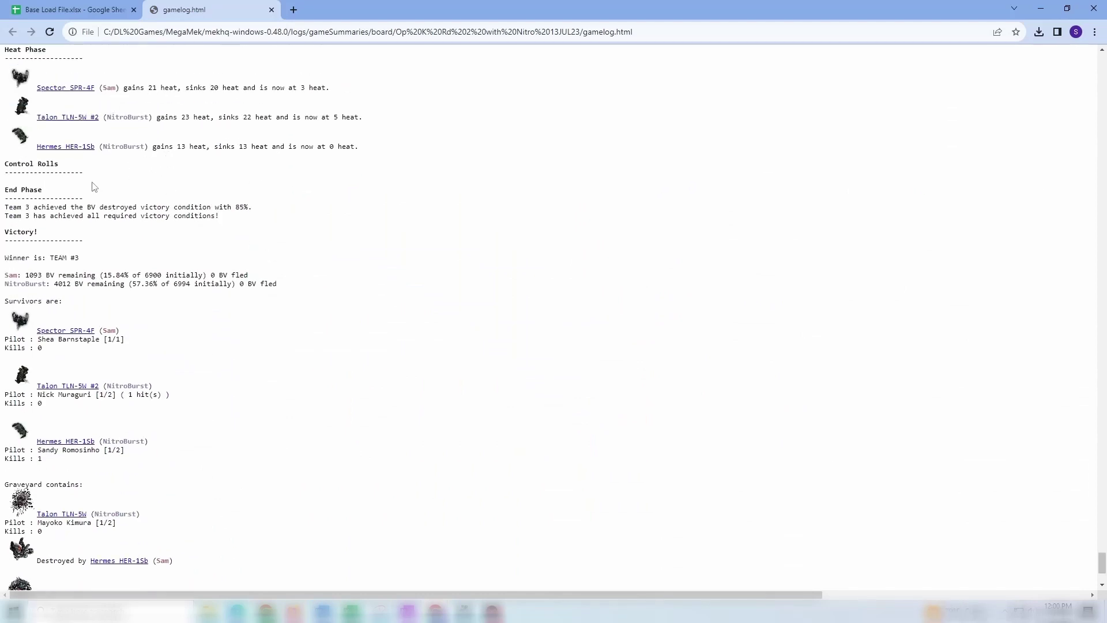
scroll(86, 190, "down", 1)
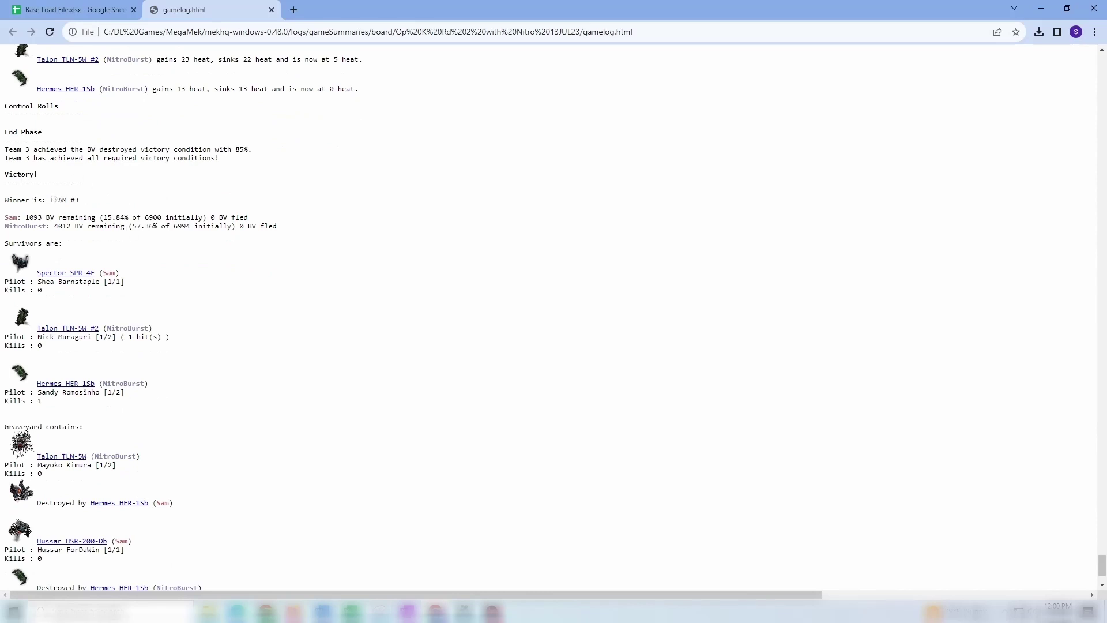
scroll(103, 202, "down", 1)
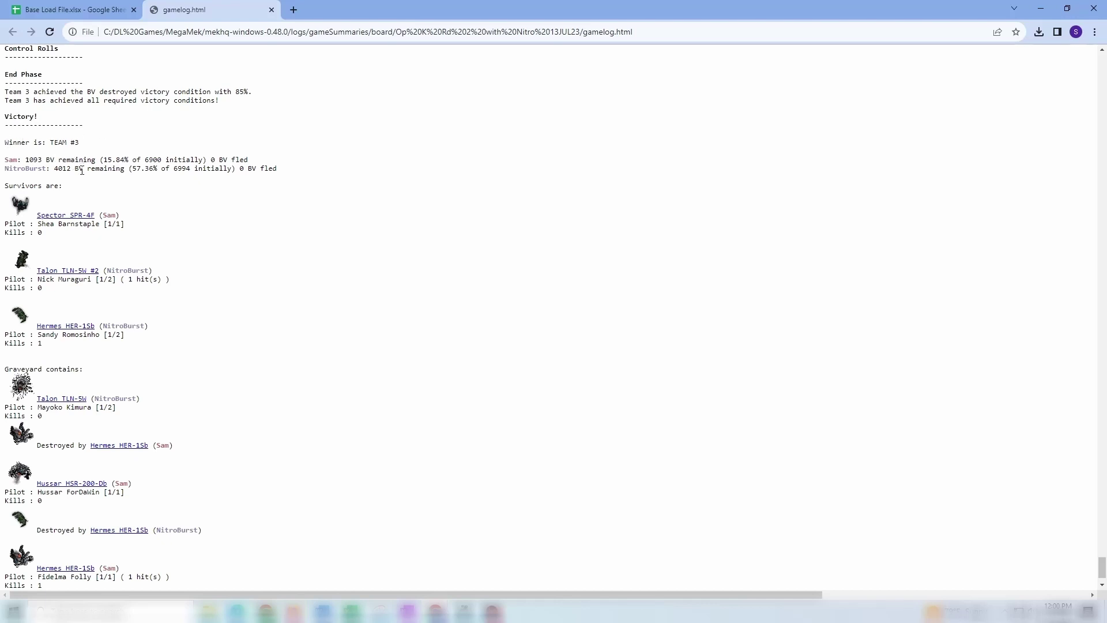
scroll(82, 175, "down", 1)
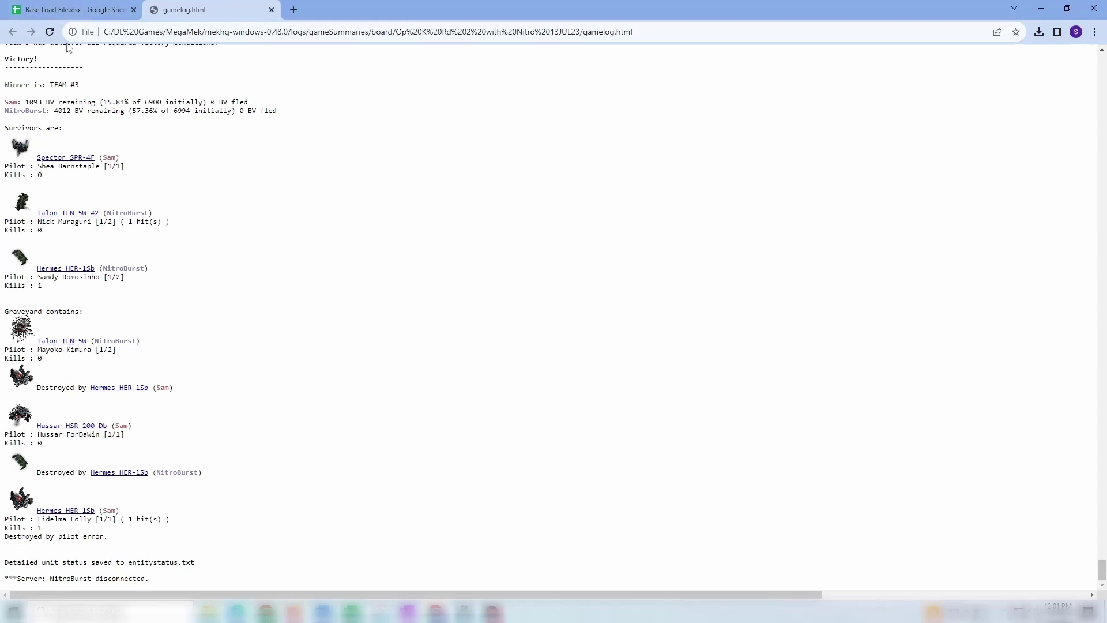
- Return to the Calculation Sheet and check Player 1's unit statuses one by one from E6 to E12
left_click(82, 11)
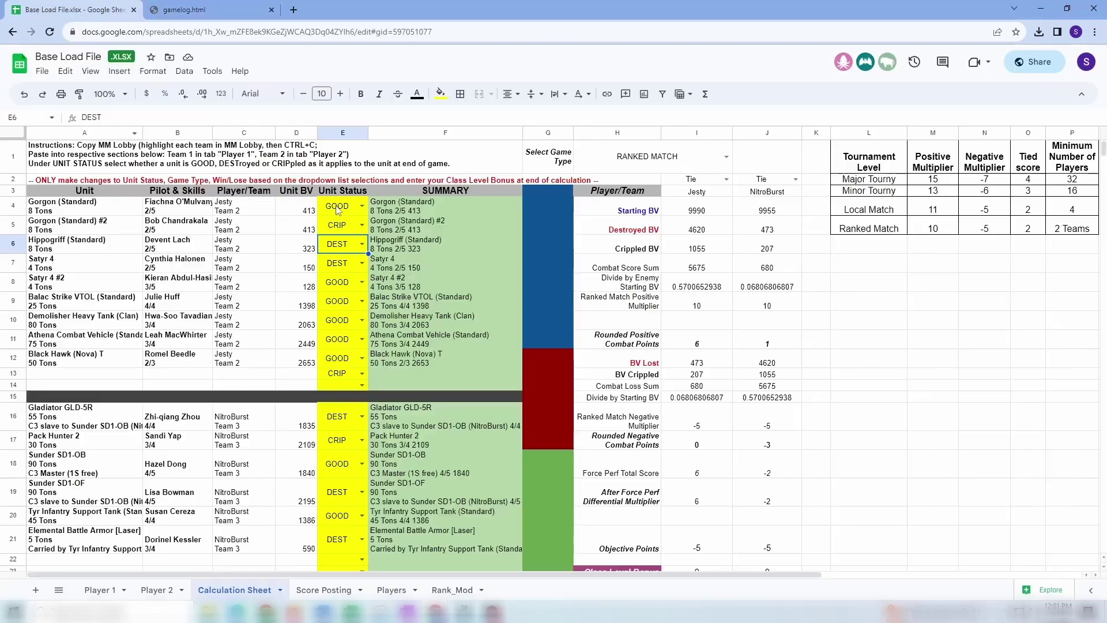
left_click(341, 245)
left_click(340, 267)
left_click(339, 287)
left_click(339, 300)
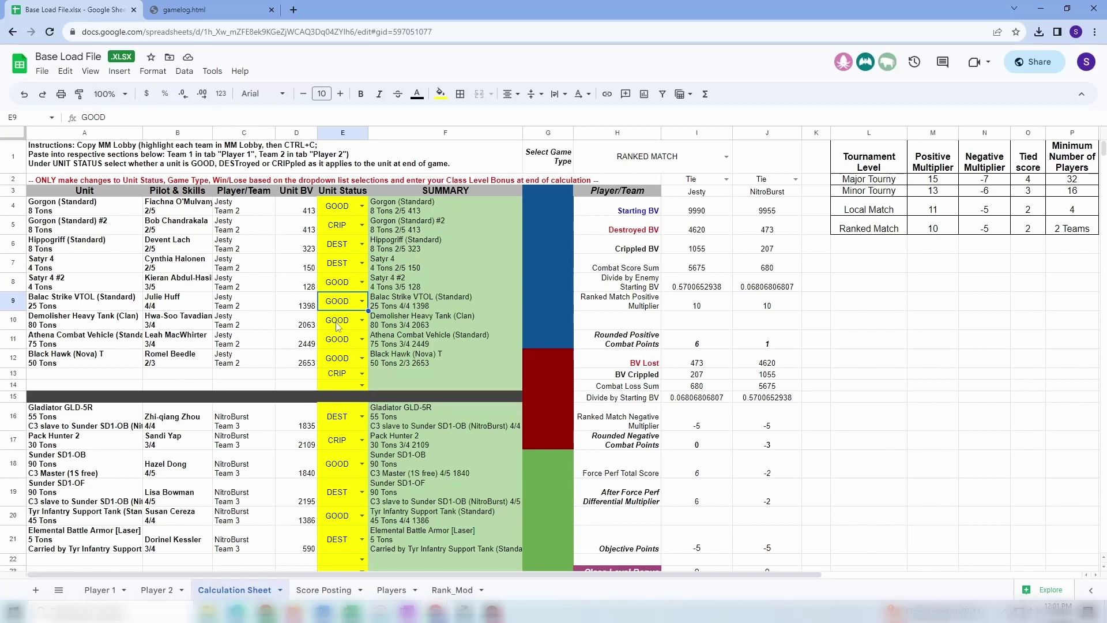
left_click(338, 321)
left_click(338, 340)
left_click(339, 359)
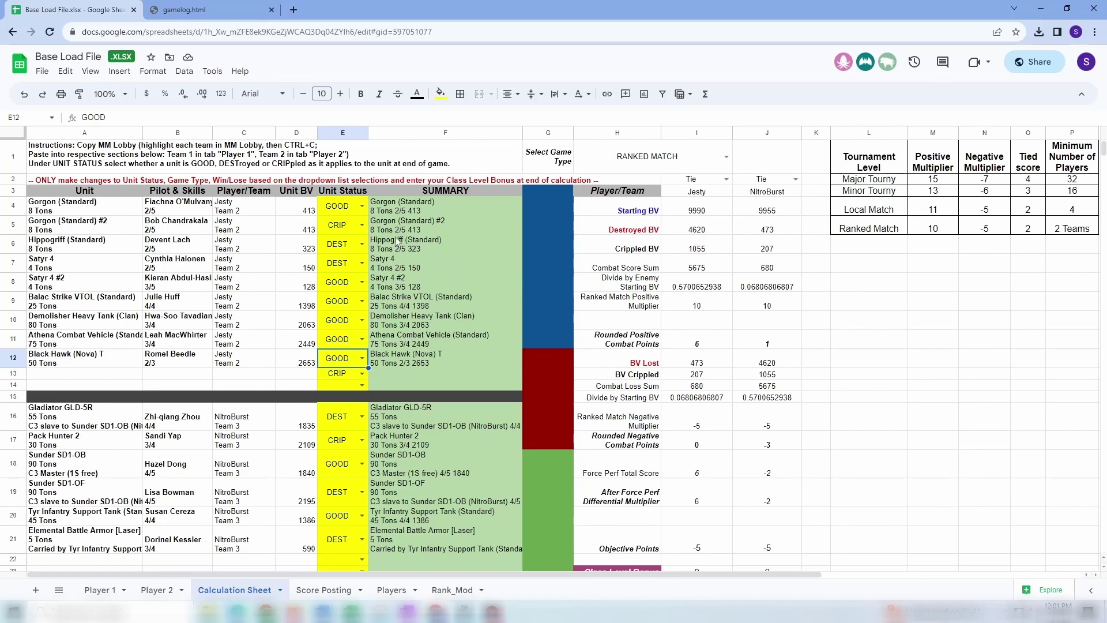
- Set the unit status of Satyr 4 #2 and Demolisher Heavy Tank (Clan) to DEST, checking Player 2's Destroyed BV after each change
left_click(362, 284)
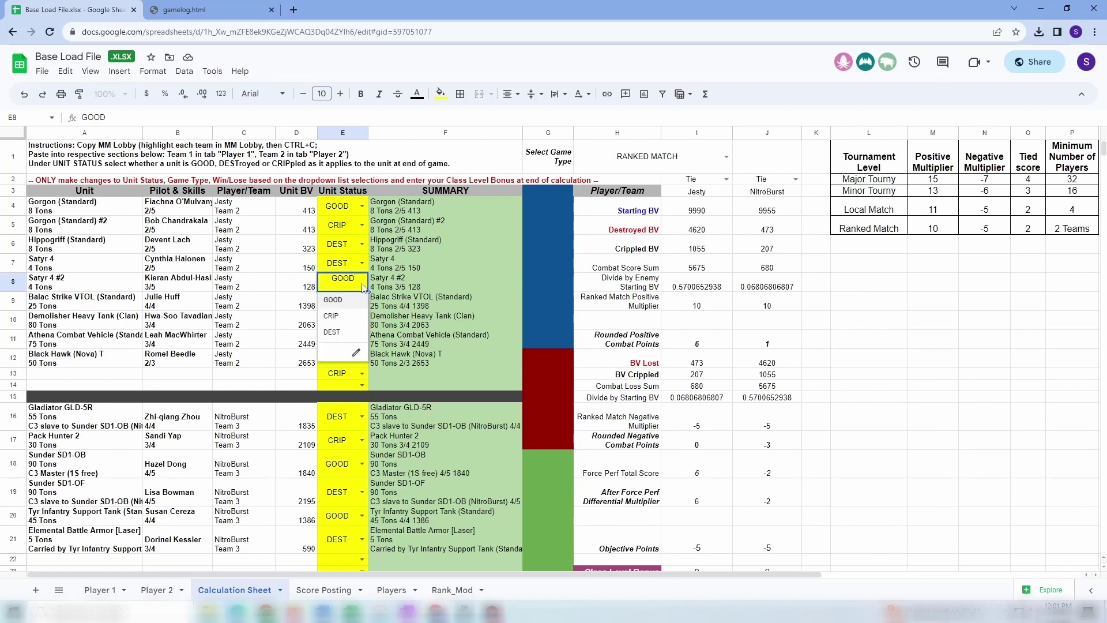
left_click(335, 333)
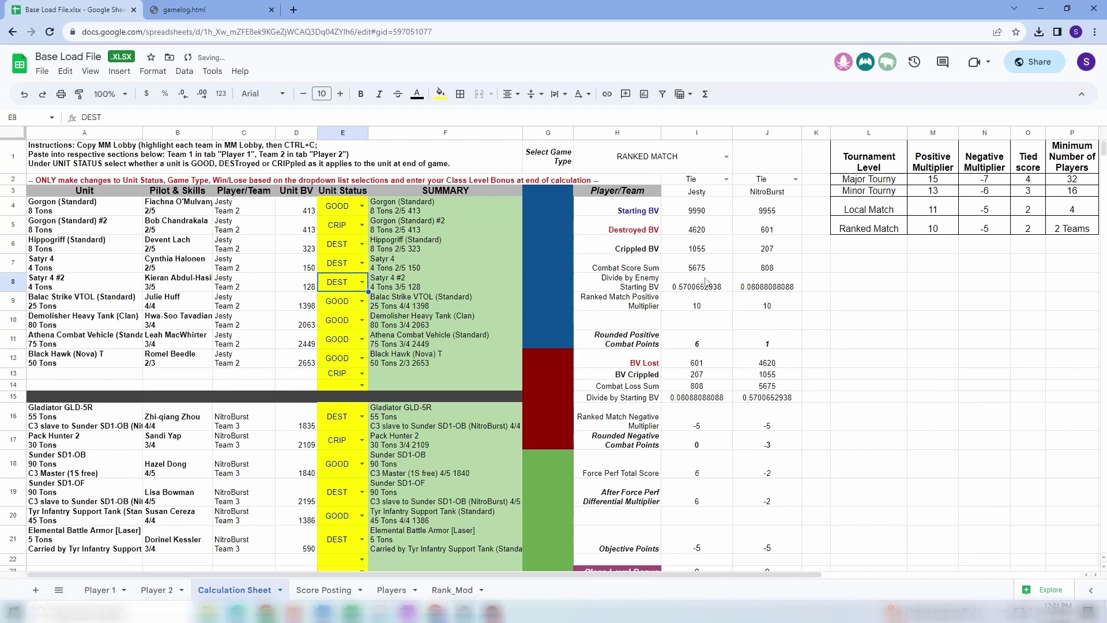
left_click(769, 230)
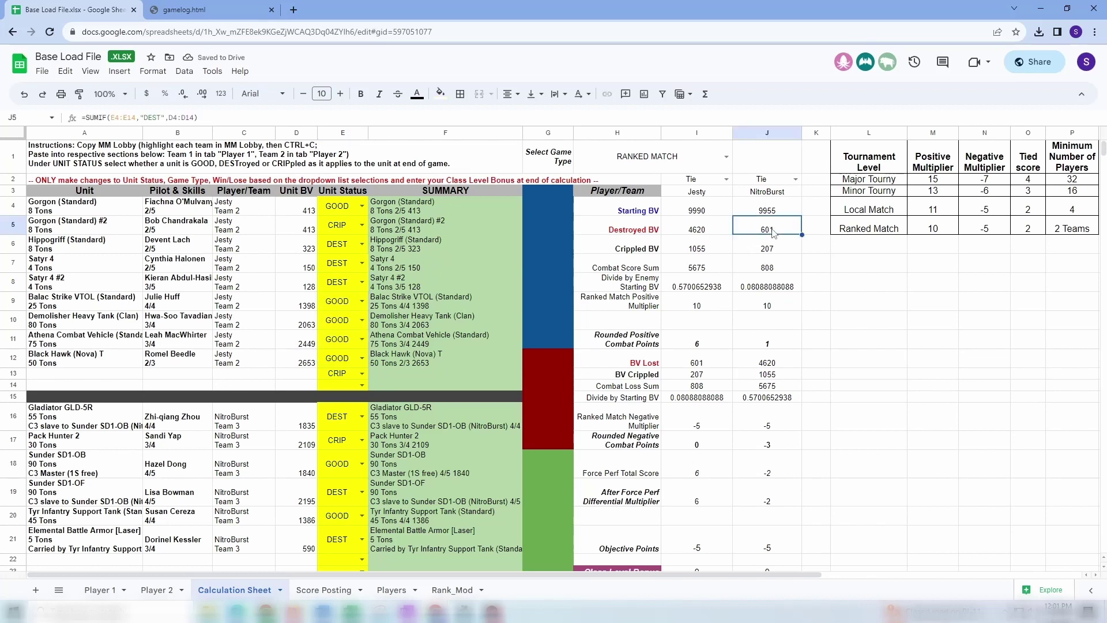
left_click(362, 320)
left_click(334, 370)
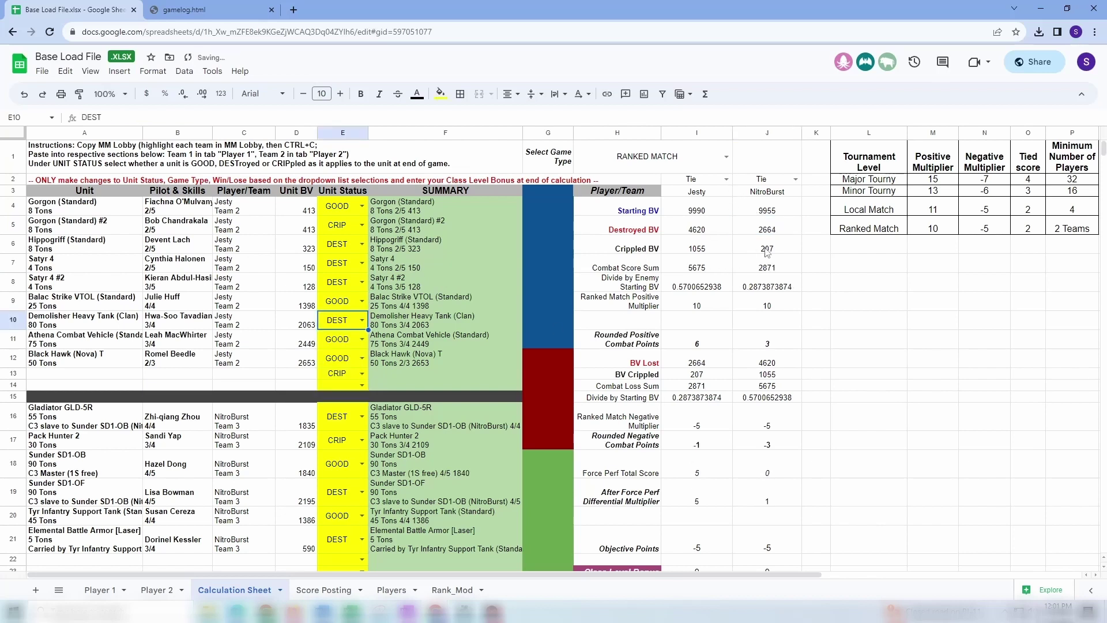
left_click(777, 234)
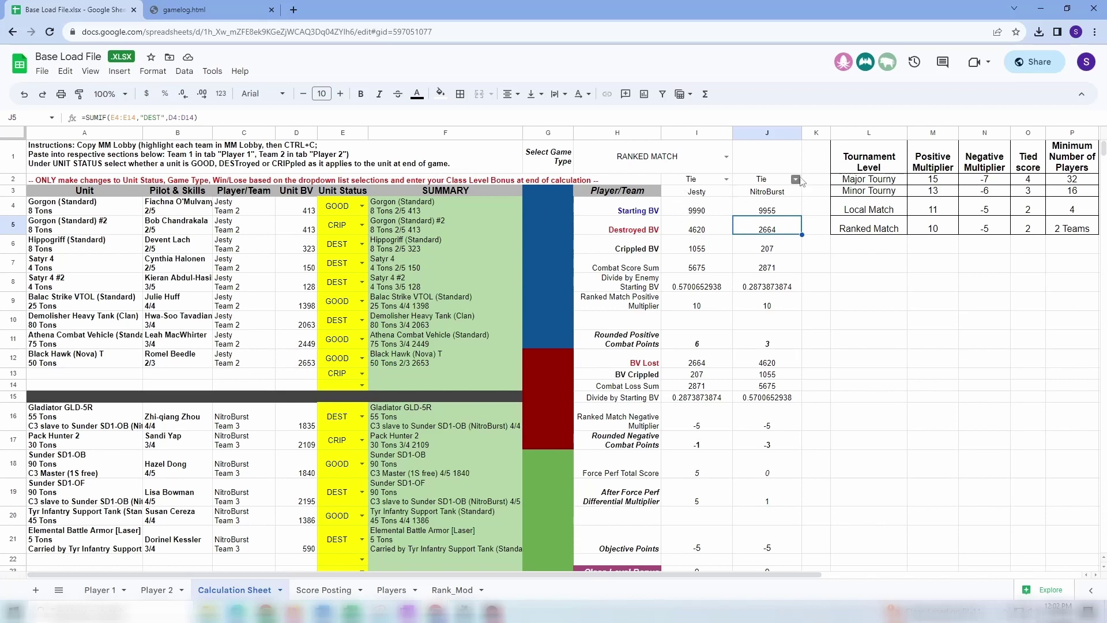
- Inspect the player names in I3:J3 and the Starting BV formulas in I4 and J4
left_click(710, 192)
left_click(742, 196, "shift")
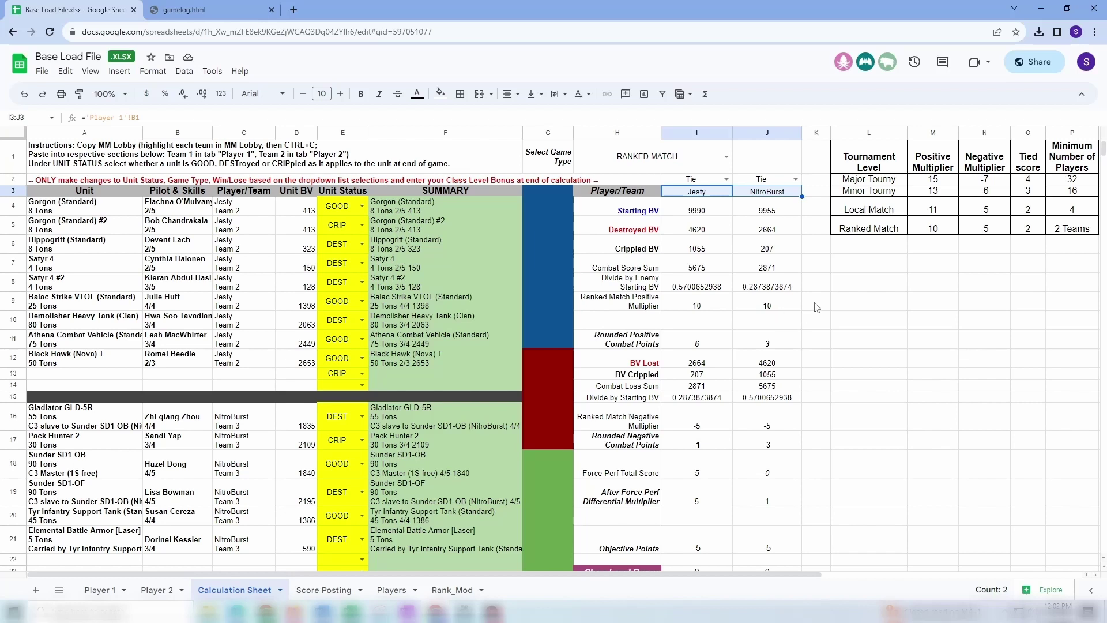
left_click(713, 215)
double_click(714, 214)
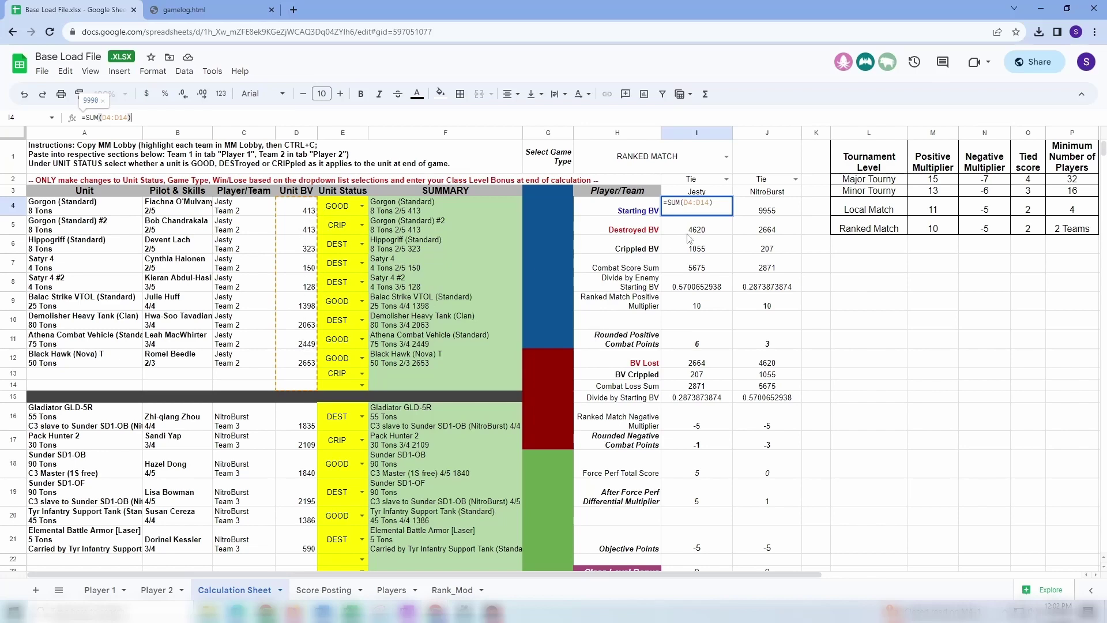
left_click(751, 210)
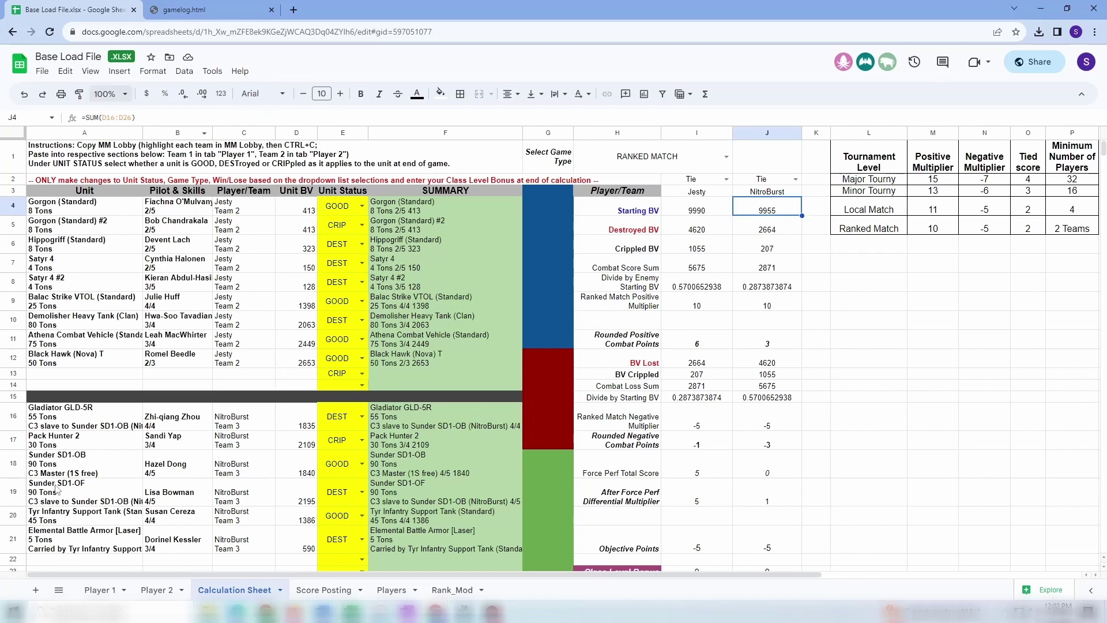
- Review the unit BV values in D5:D9 of the Player 1 sheet and the linked Unit BV formula in Calculation Sheet D4
left_click(100, 589)
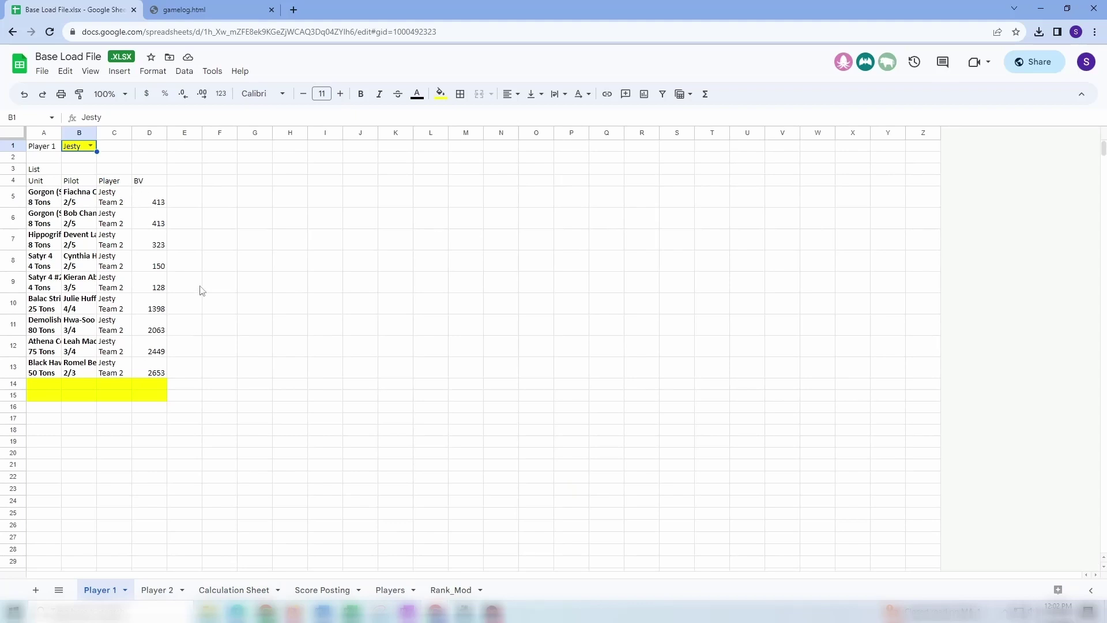
left_click(159, 205)
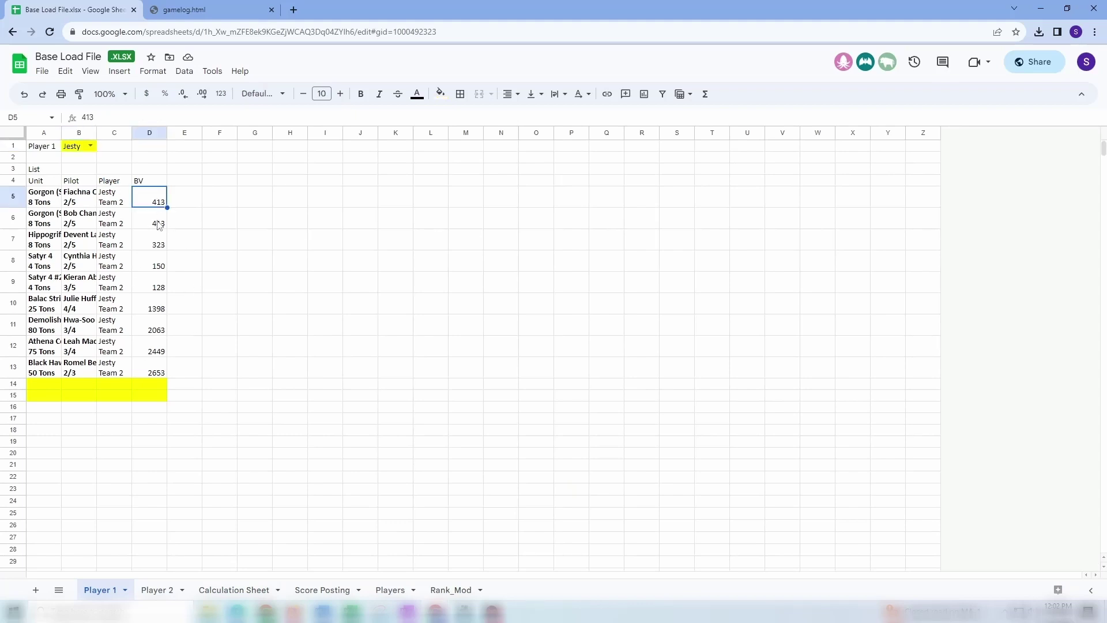
left_click(158, 224)
left_click(158, 242)
left_click(157, 264)
left_click(149, 289)
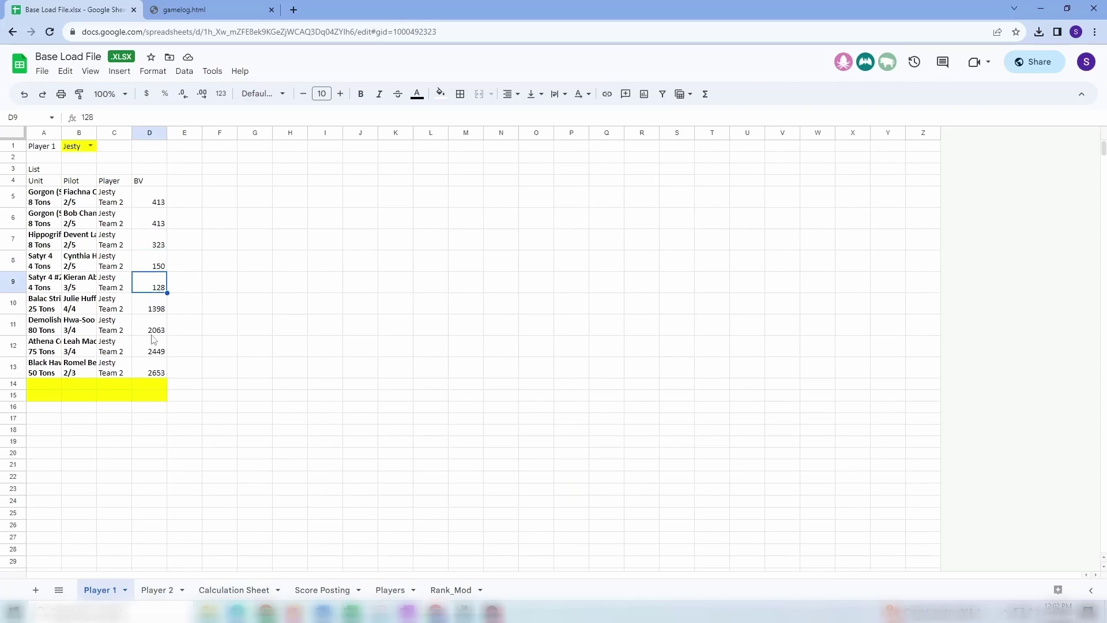
left_click(232, 590)
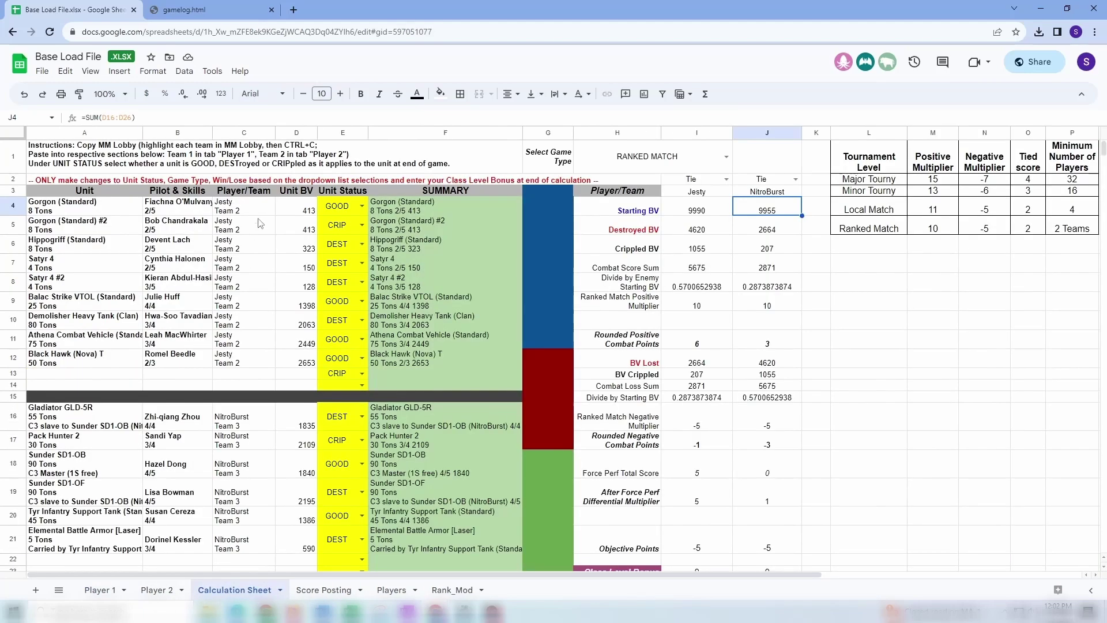
left_click(300, 211)
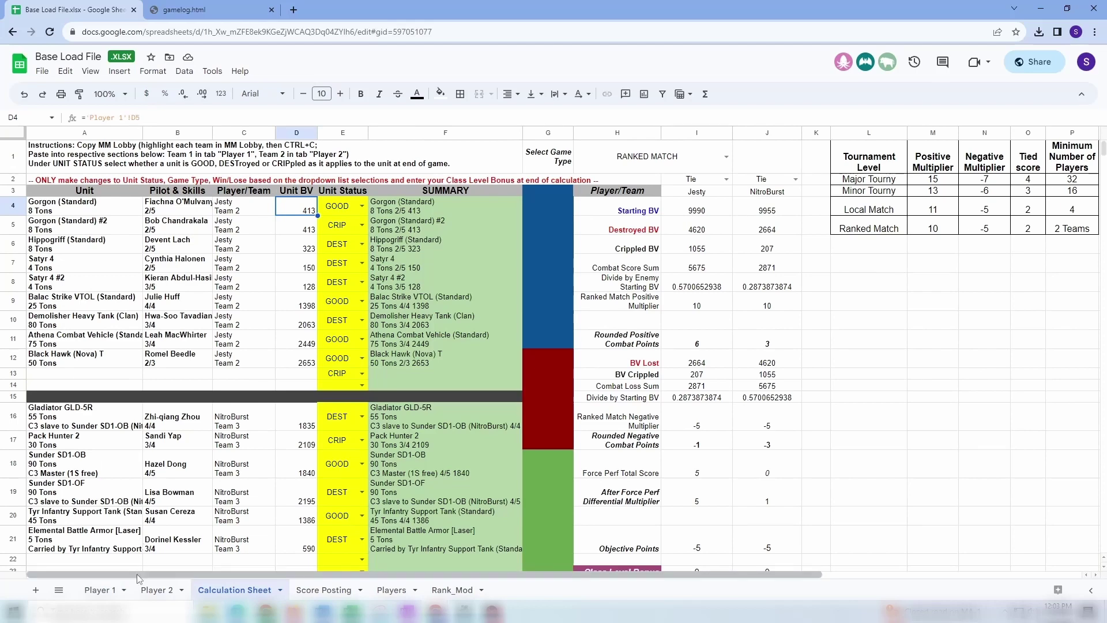
- Fill the Player 1 sheet's unit list A5:D13 with yellow, then return to the Hippogriff's unit status on the Calculation Sheet
left_click(99, 590)
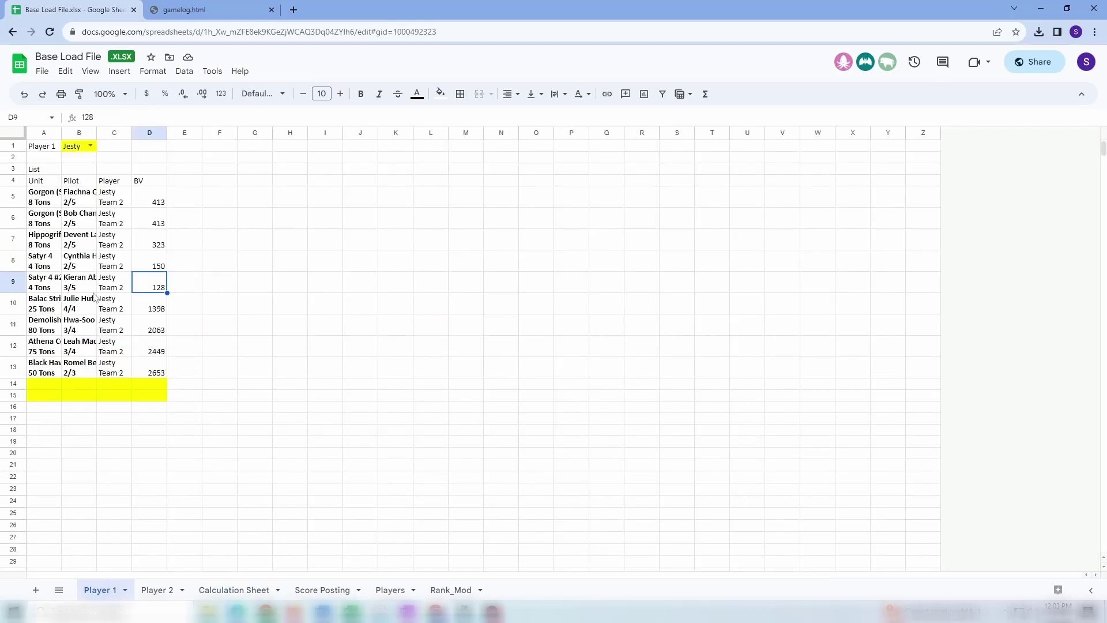
left_click(44, 204)
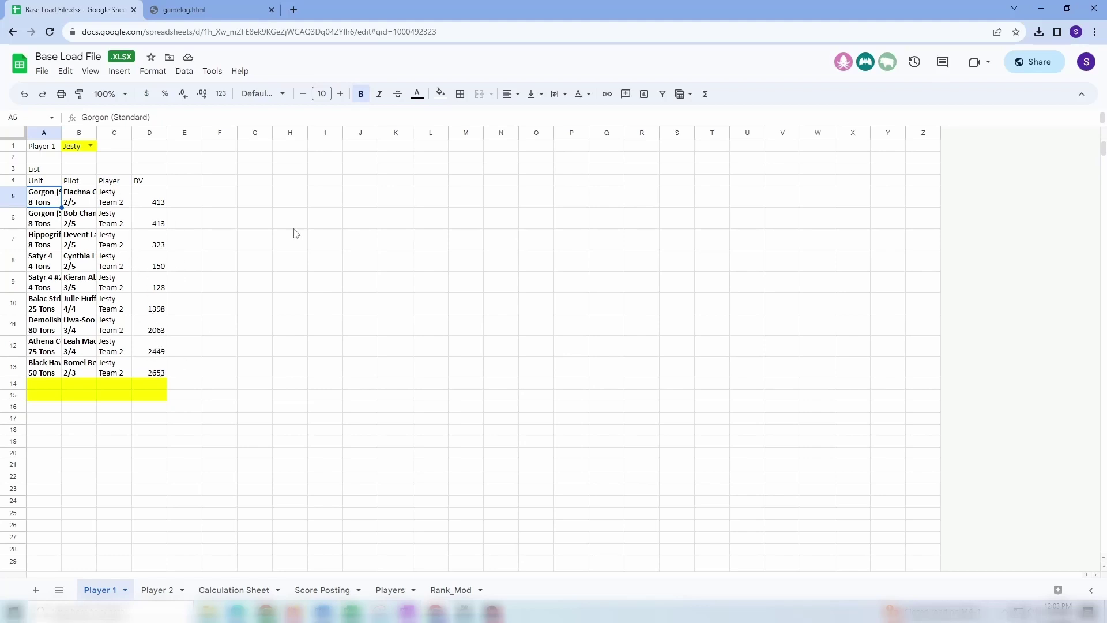
left_click(158, 372, "shift")
left_click(439, 93)
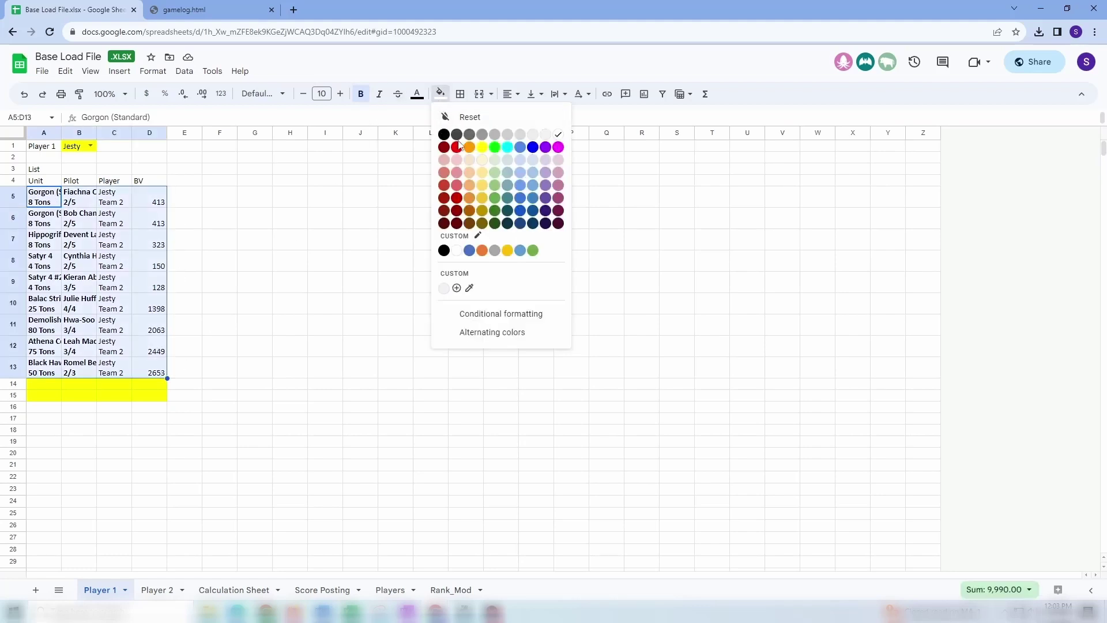
left_click(482, 148)
left_click(231, 589)
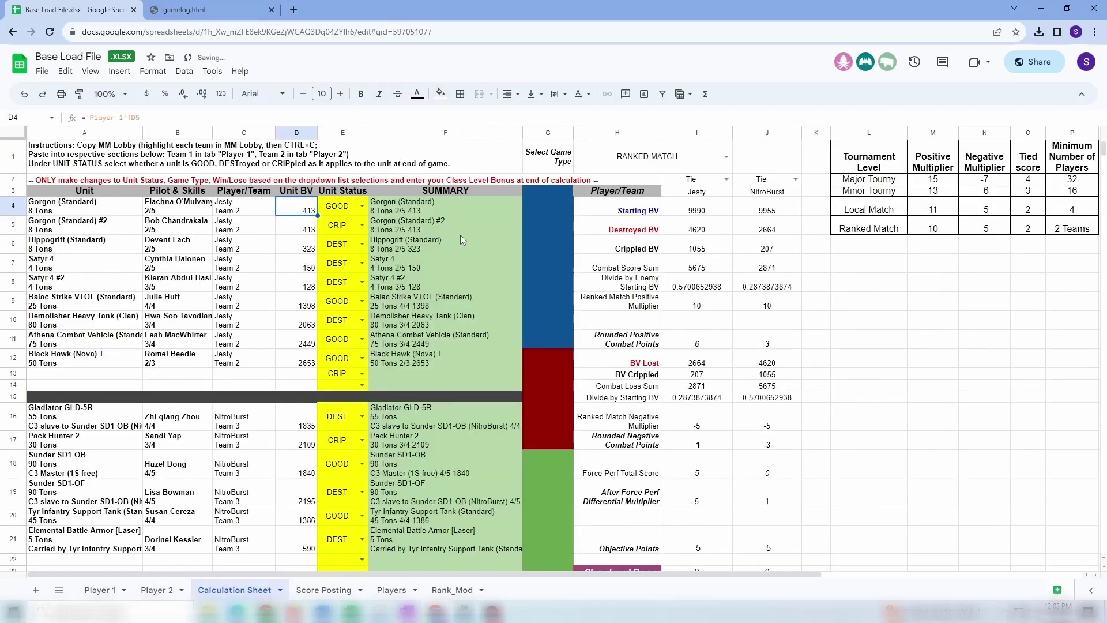
left_click(338, 246)
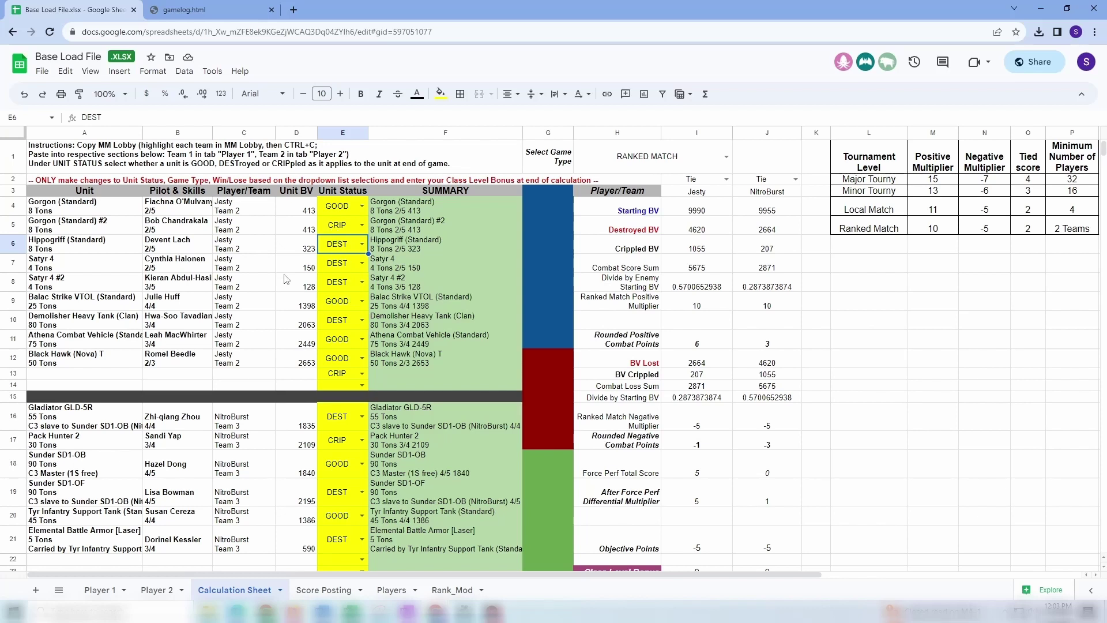
- Inspect the Destroyed BV formula in J5 and check it against the sum of the destroyed units' BVs in D6:D8 and D10
left_click(755, 232)
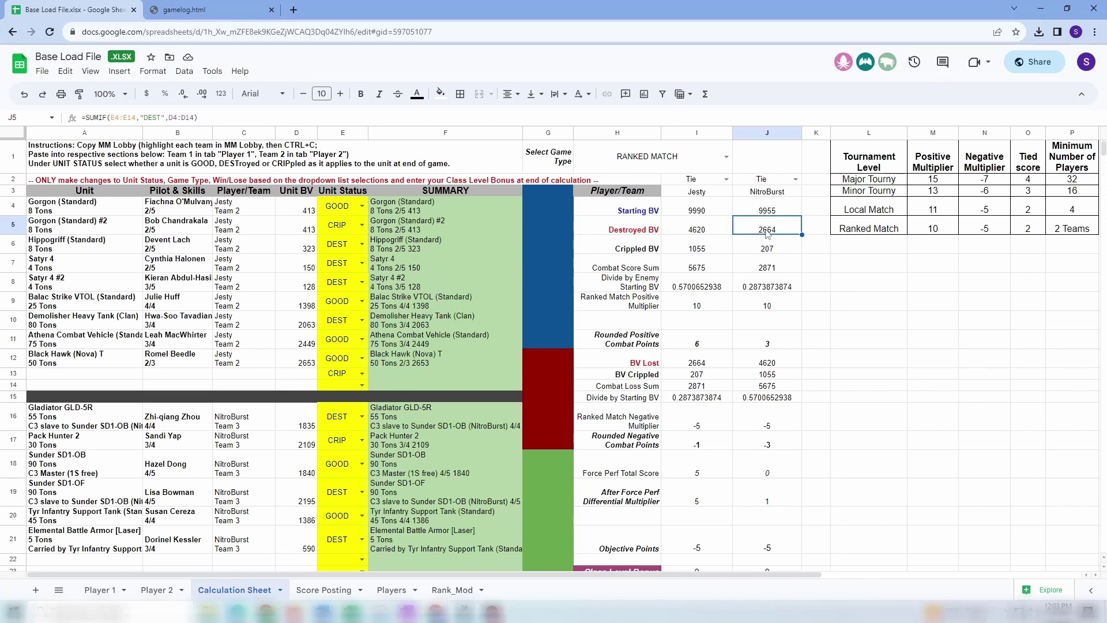
key("F2")
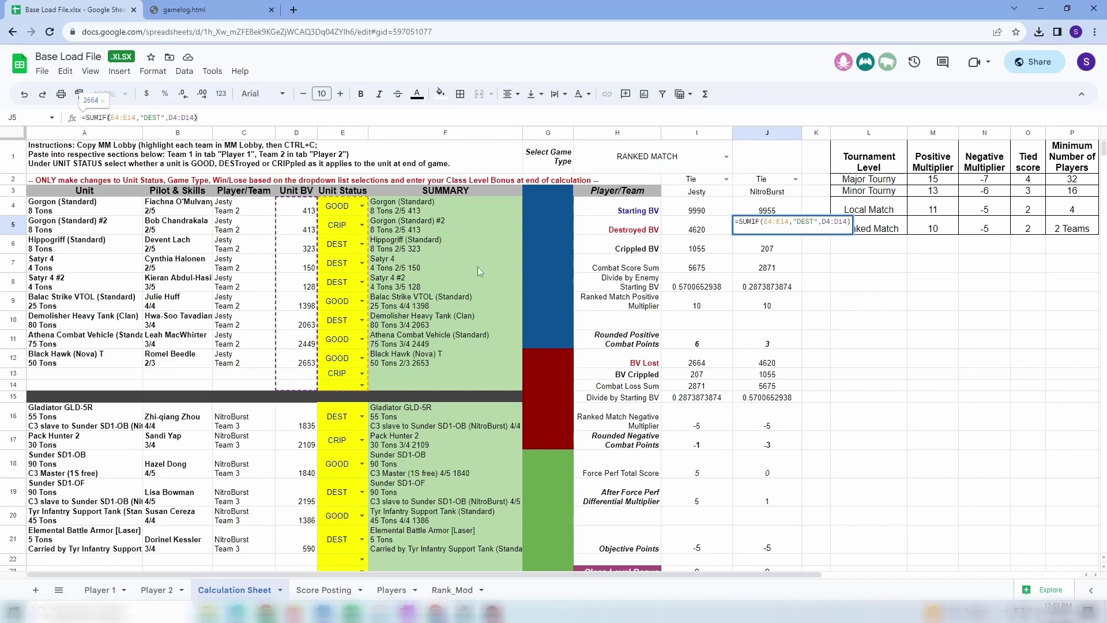
key("Return")
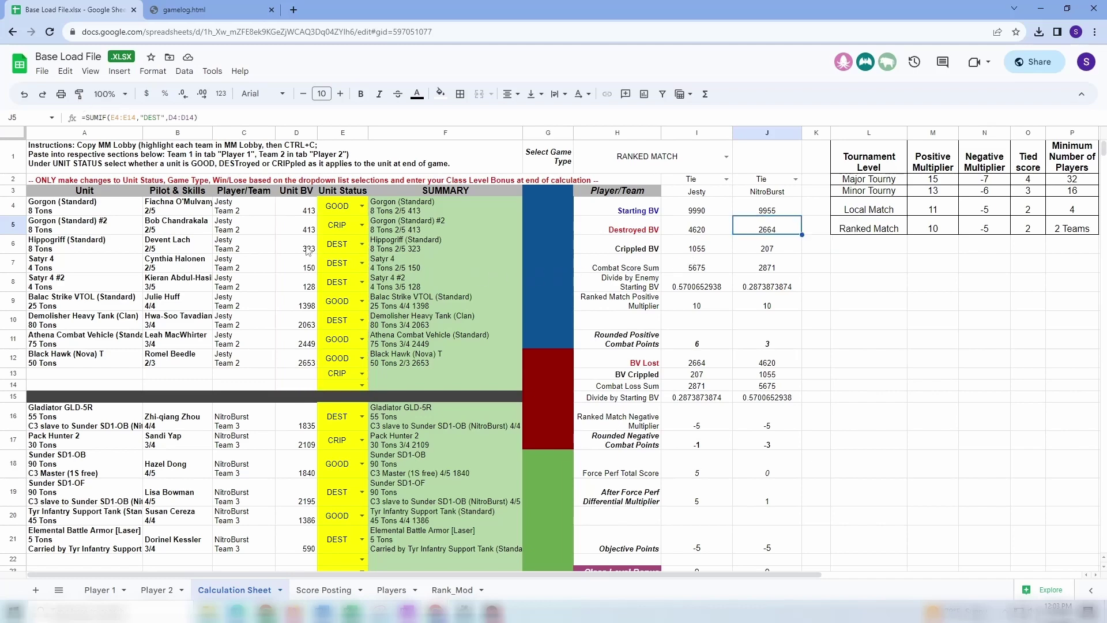
left_click(308, 250)
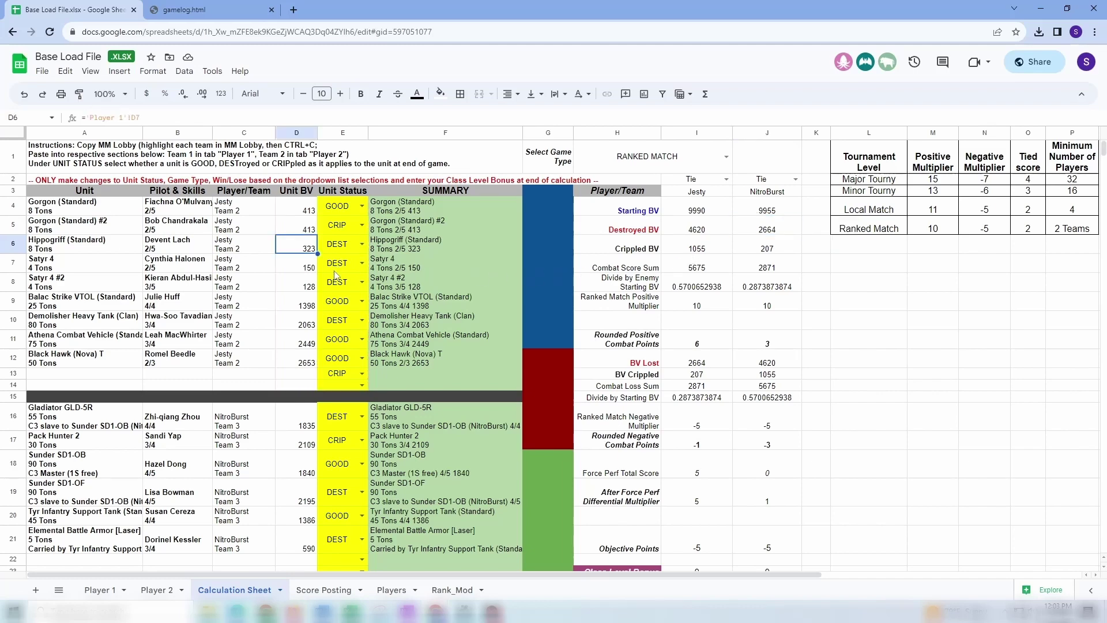
left_click(307, 271, "shift")
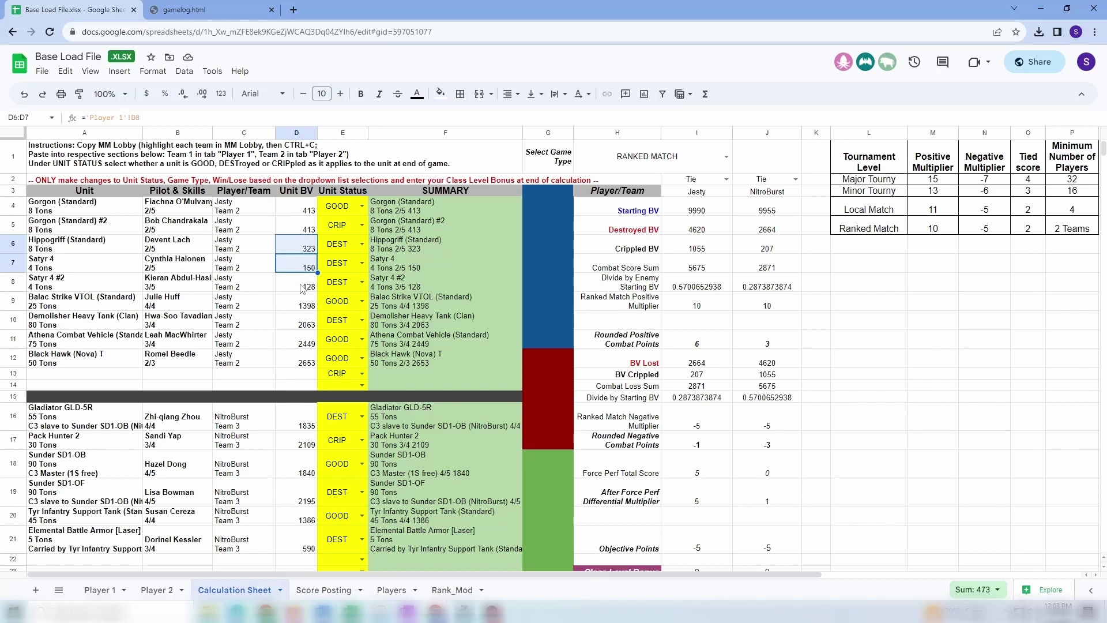
left_click(302, 286, "shift")
left_click(304, 323, "ctrl")
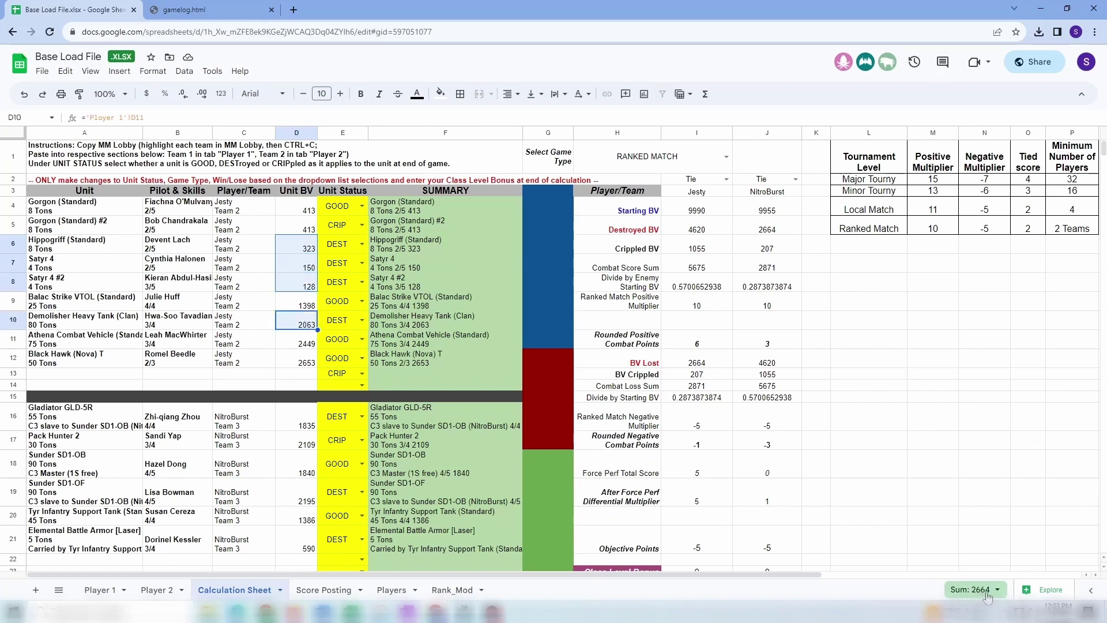
- Inspect the Crippled BV formula in J6 and the BV of the crippled Gorgon (Standard) #2 in D5
left_click(783, 248)
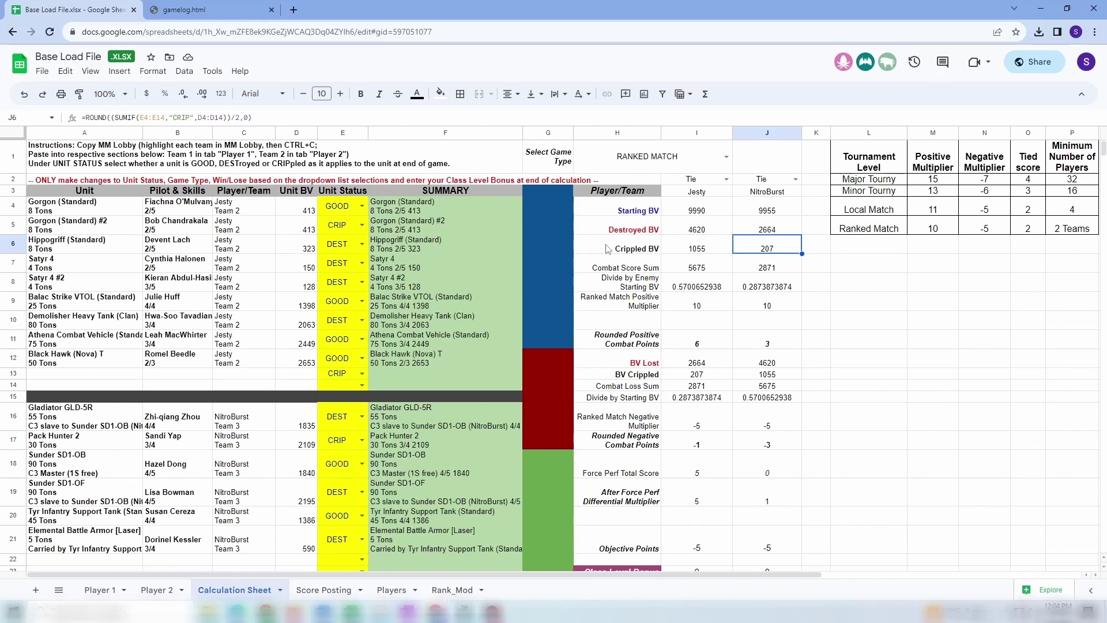
left_click(271, 115)
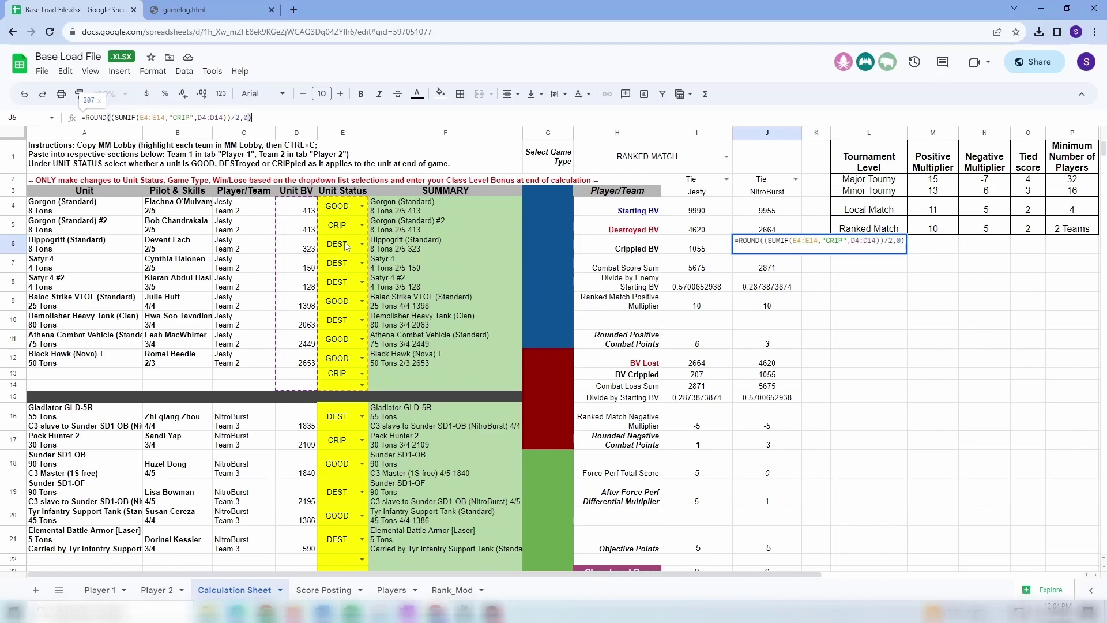
key("Return")
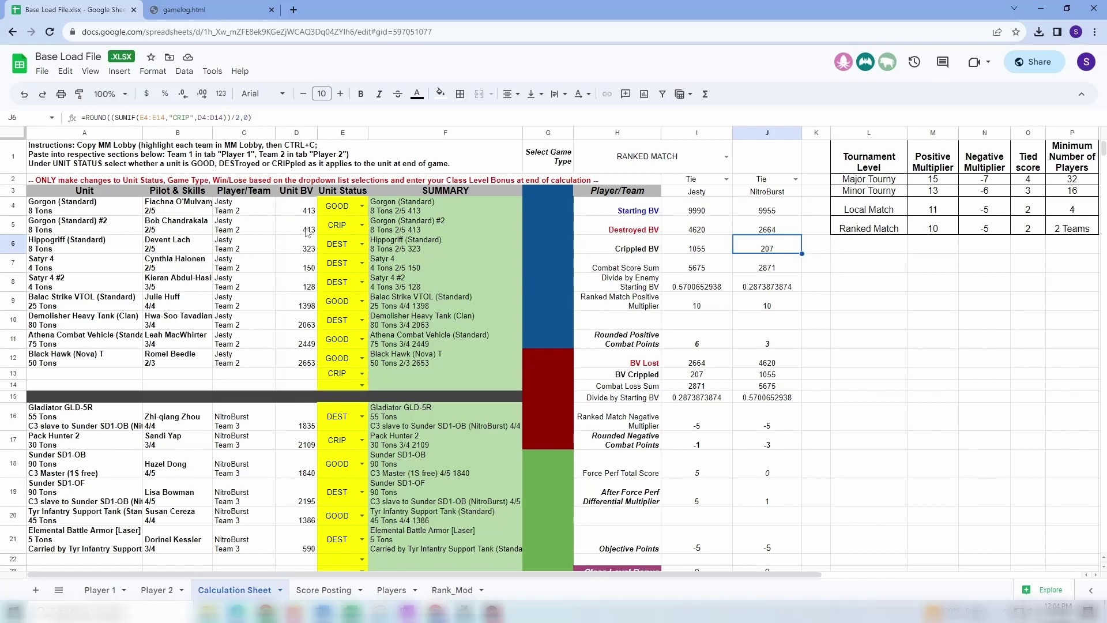
left_click(307, 231)
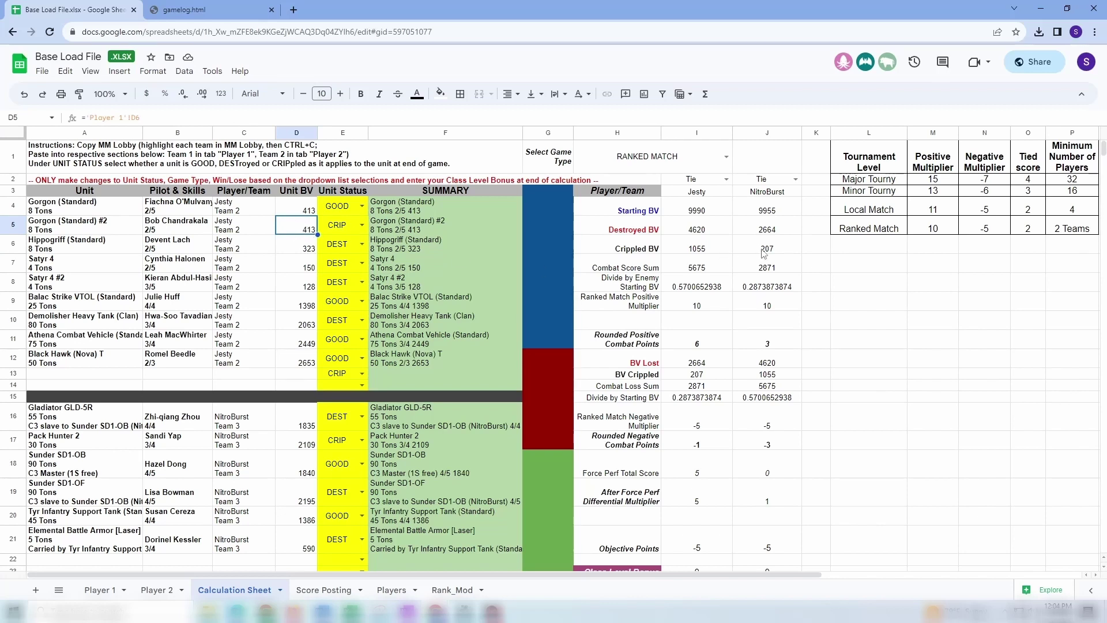
- Examine the positive combat score formulas in J7, J8, J9 and J11, from Combat Score Sum to Rounded Positive Combat Points
left_click(765, 268)
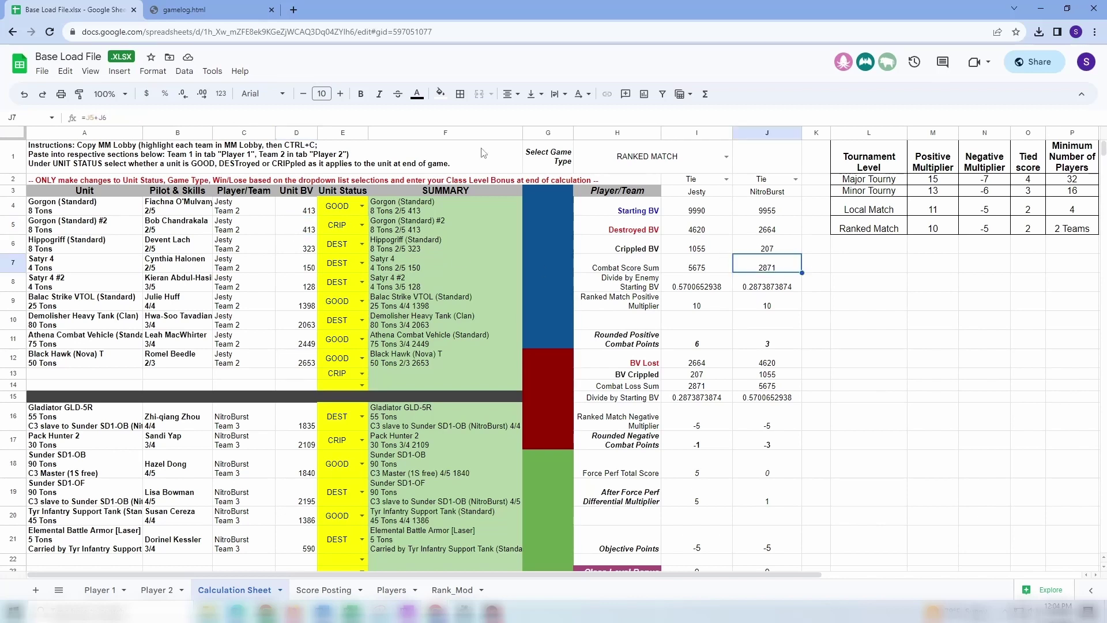
left_click(301, 121)
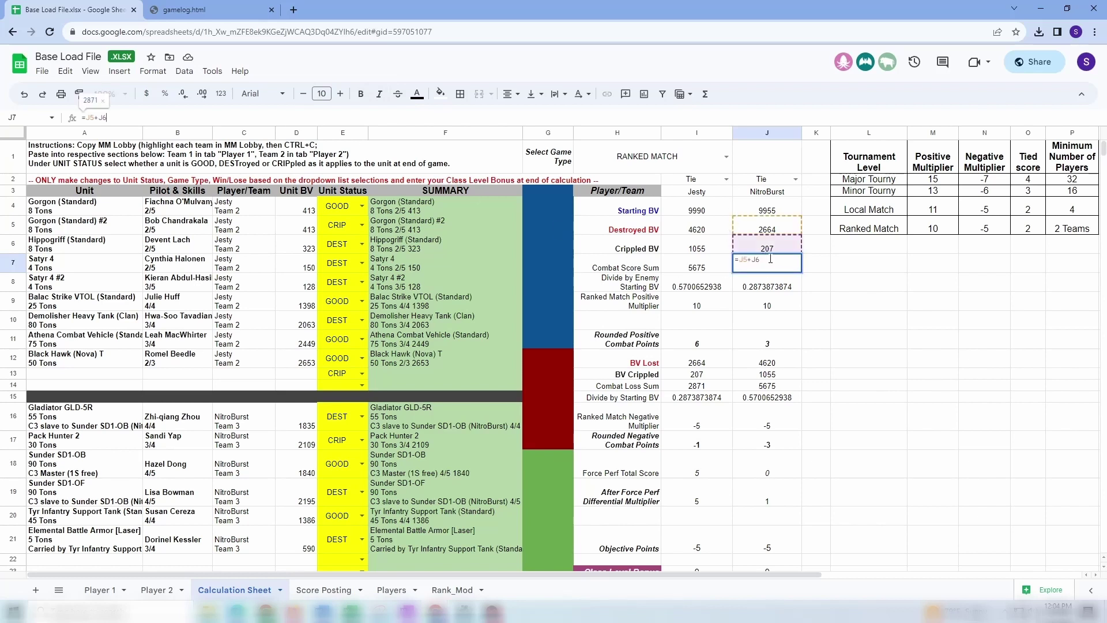
key("Escape")
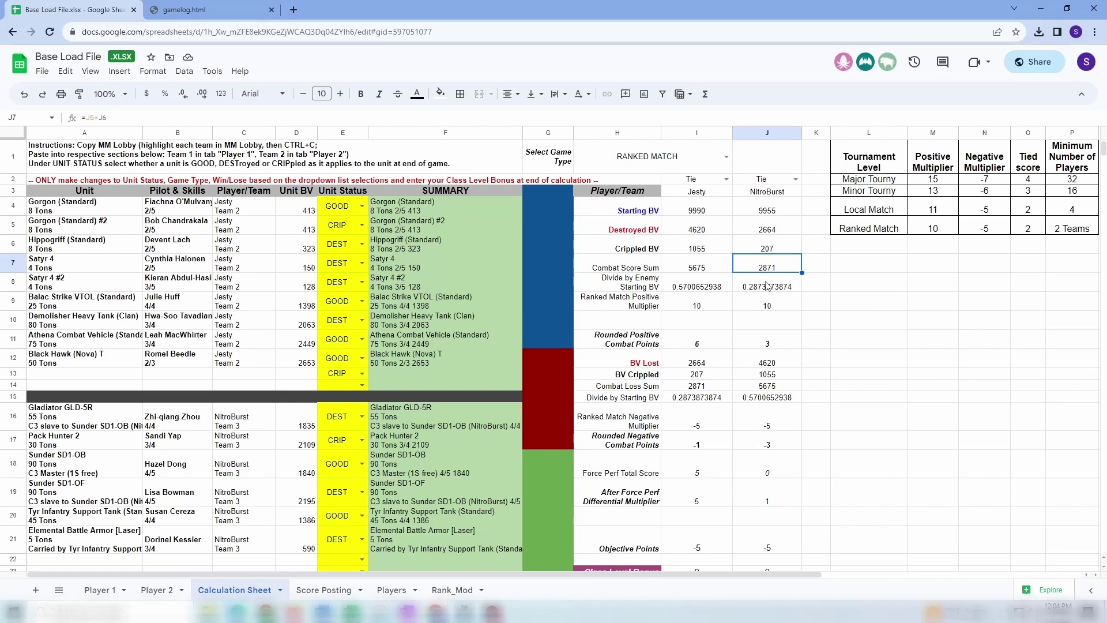
left_click(765, 286)
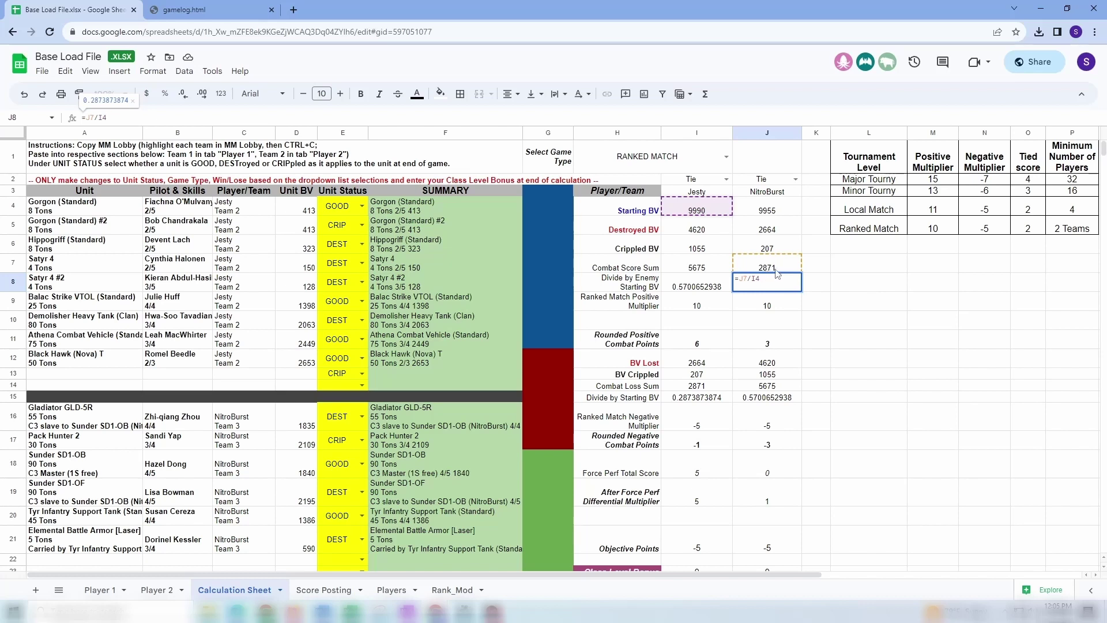
key("Return")
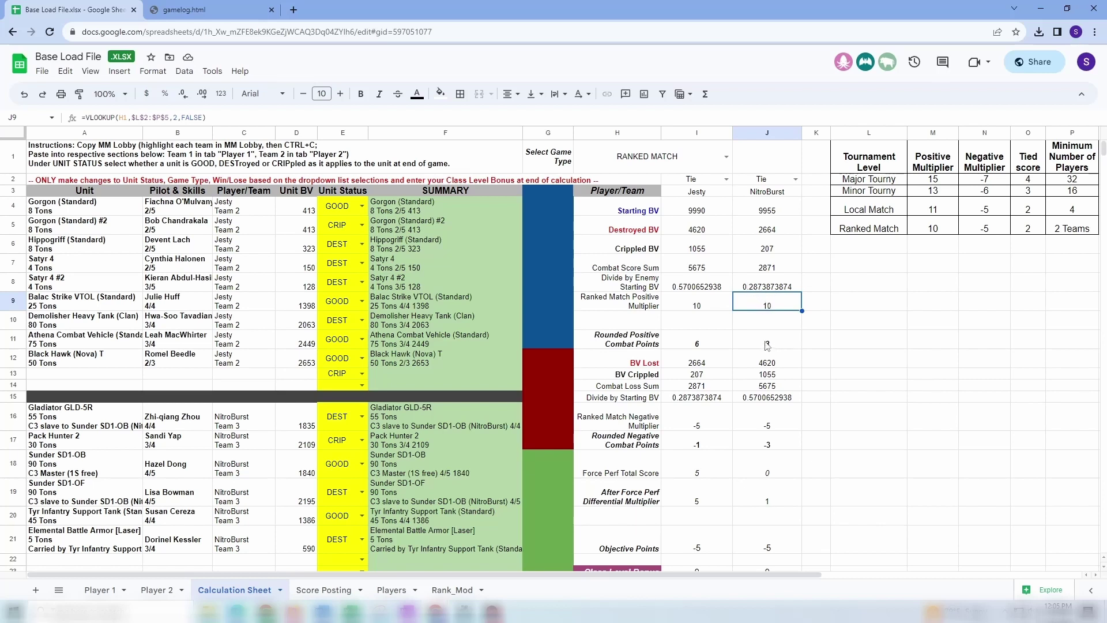
left_click(789, 347)
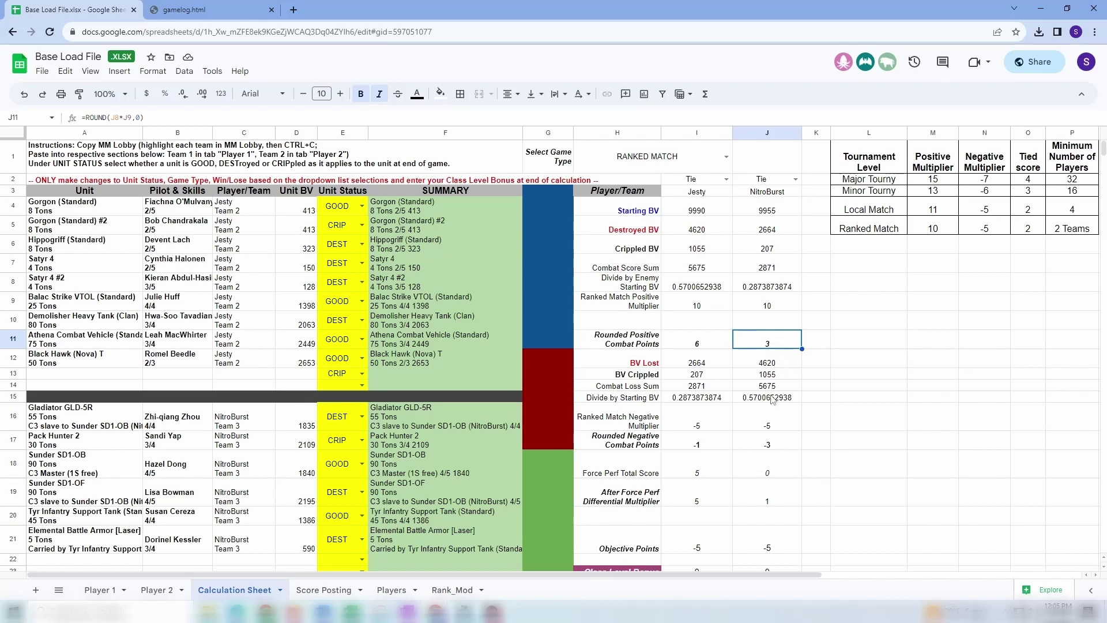
- Examine the BV Lost, BV Crippled, Combat Loss Sum and Divide by Starting BV formulas in I12:I15
left_click(703, 369)
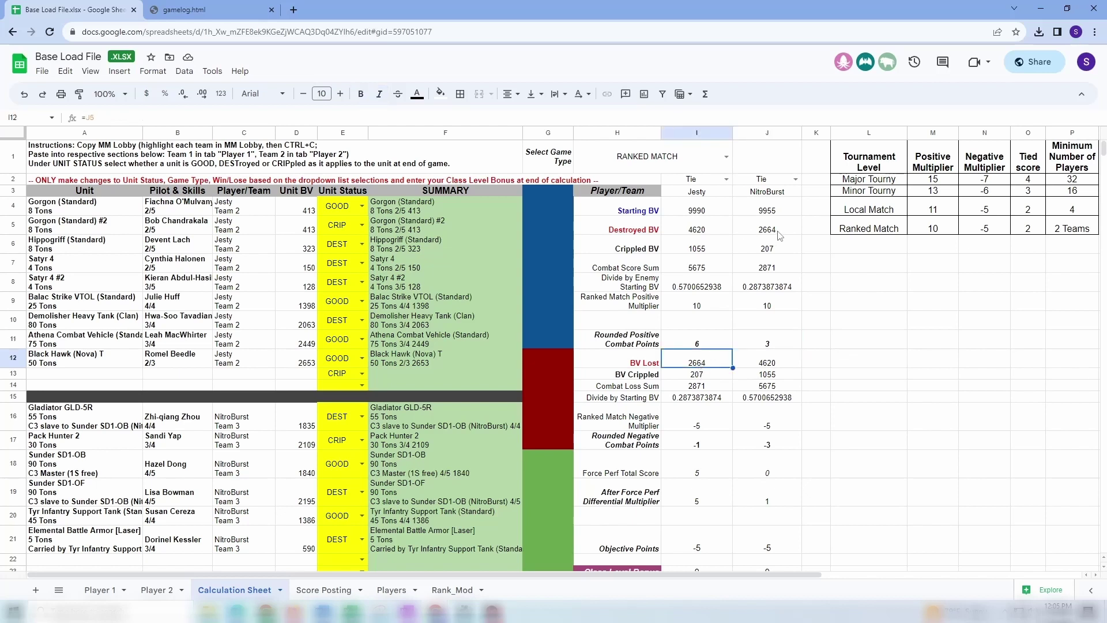
left_click(710, 376)
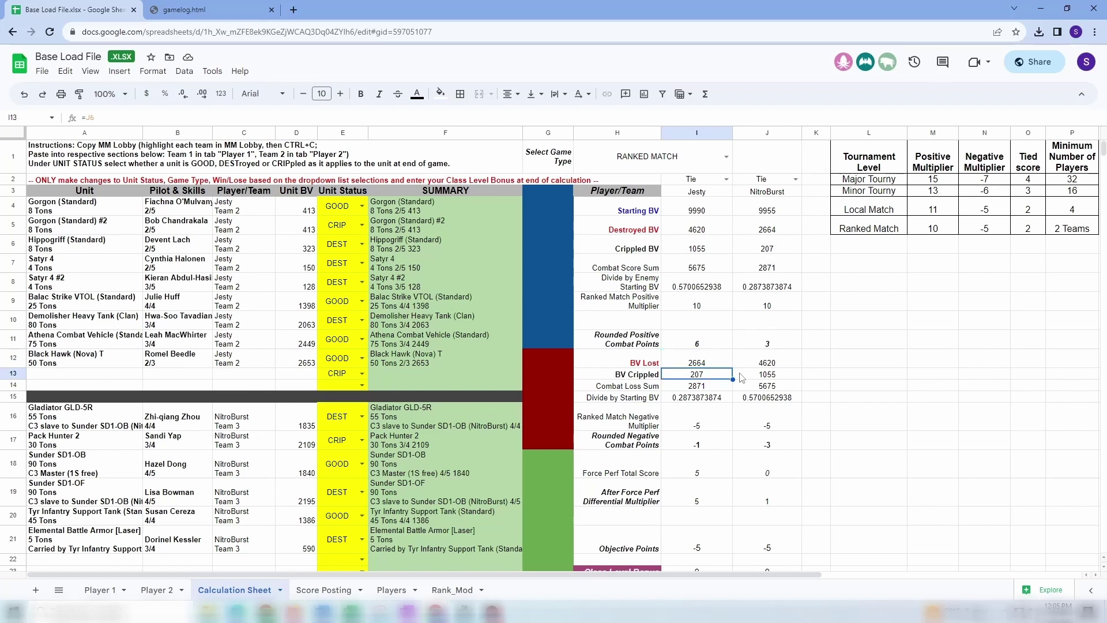
left_click(711, 387)
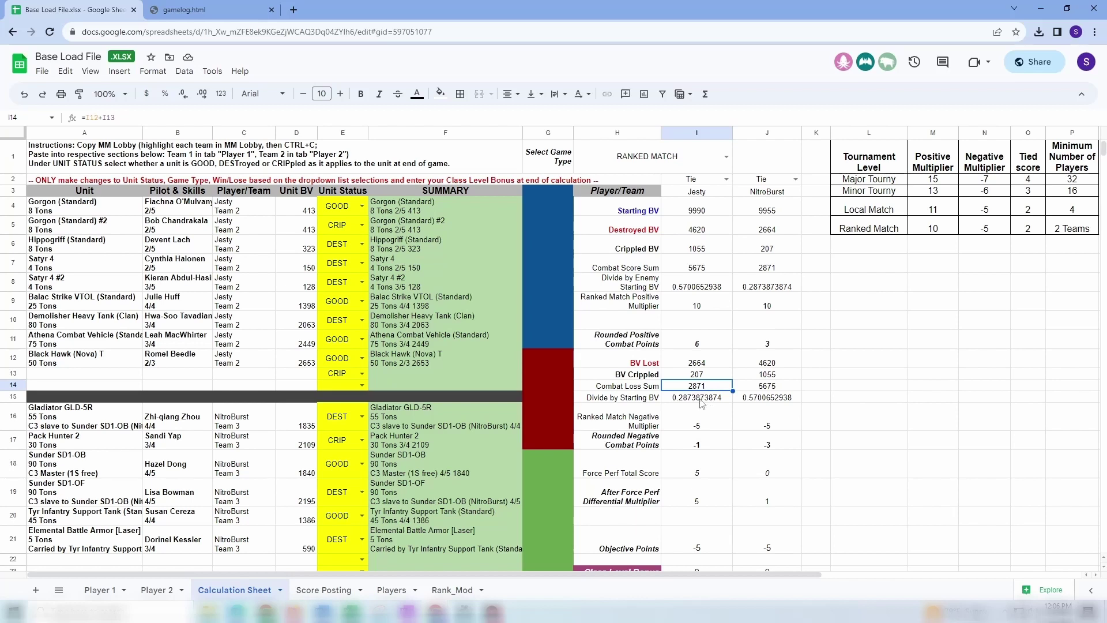
left_click(698, 399)
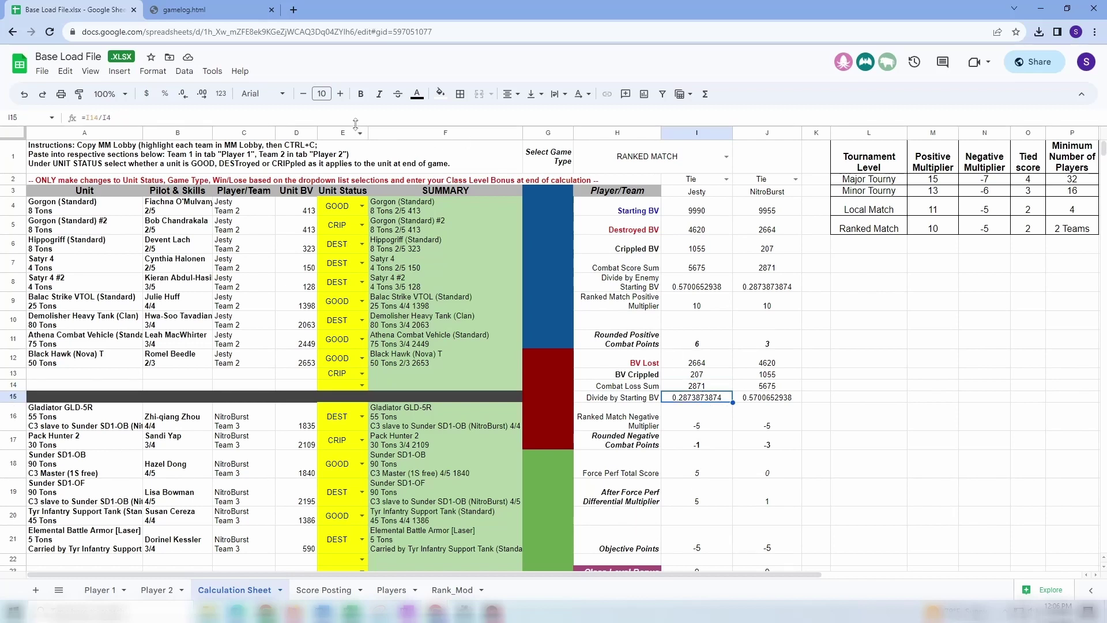
double_click(682, 399)
key("Escape")
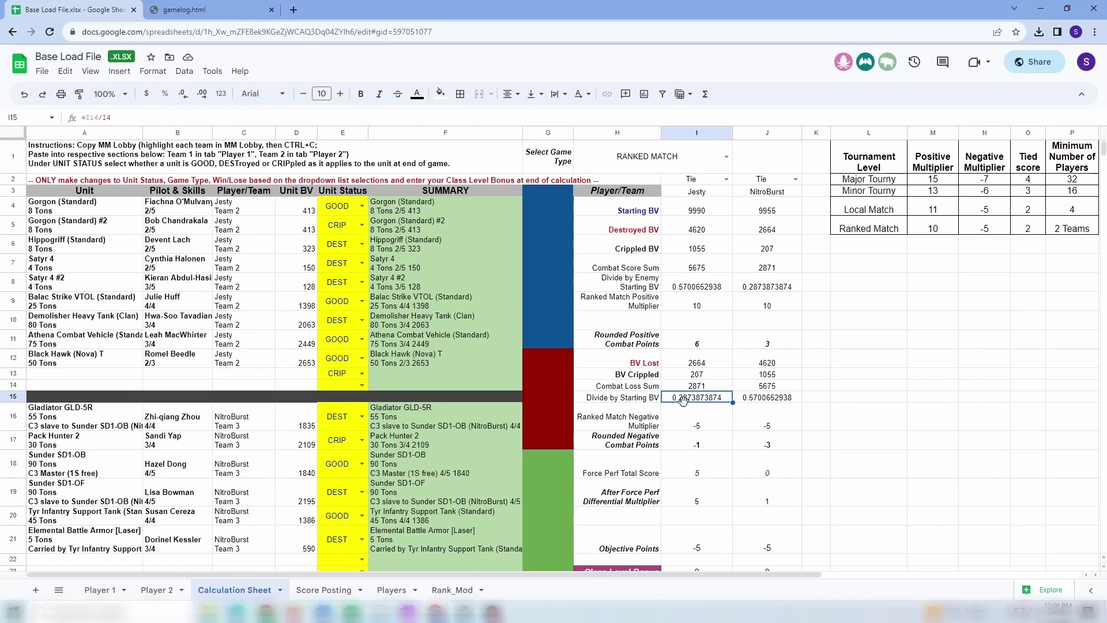
- Inspect the Ranked Match Negative Multiplier in I16 and compare the rounded combat points formulas in I11 and I17
left_click(693, 428)
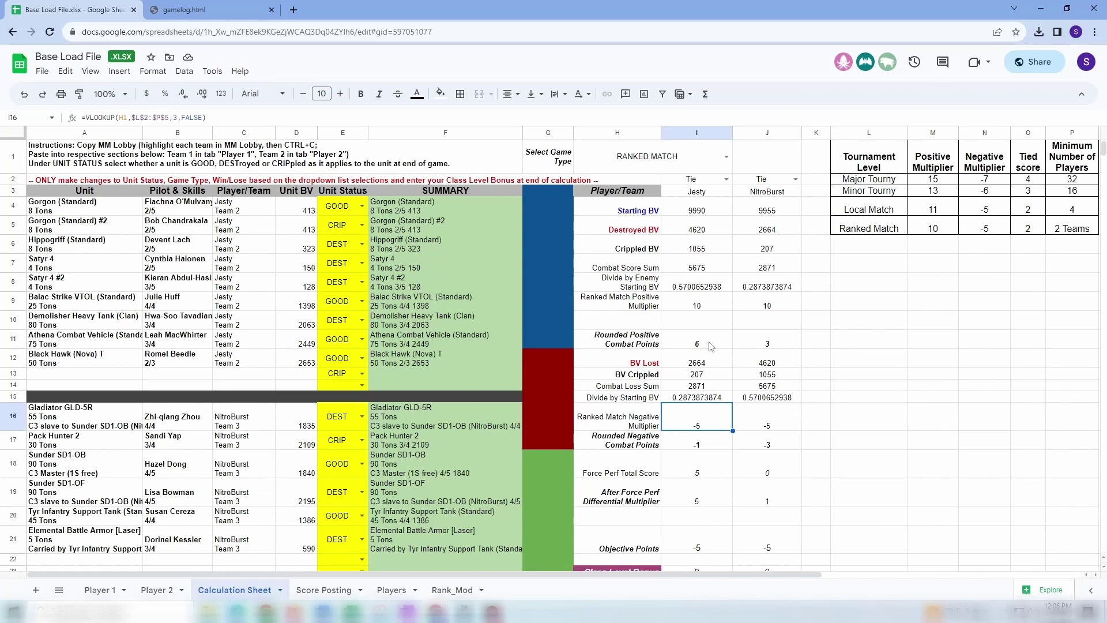
left_click(712, 346)
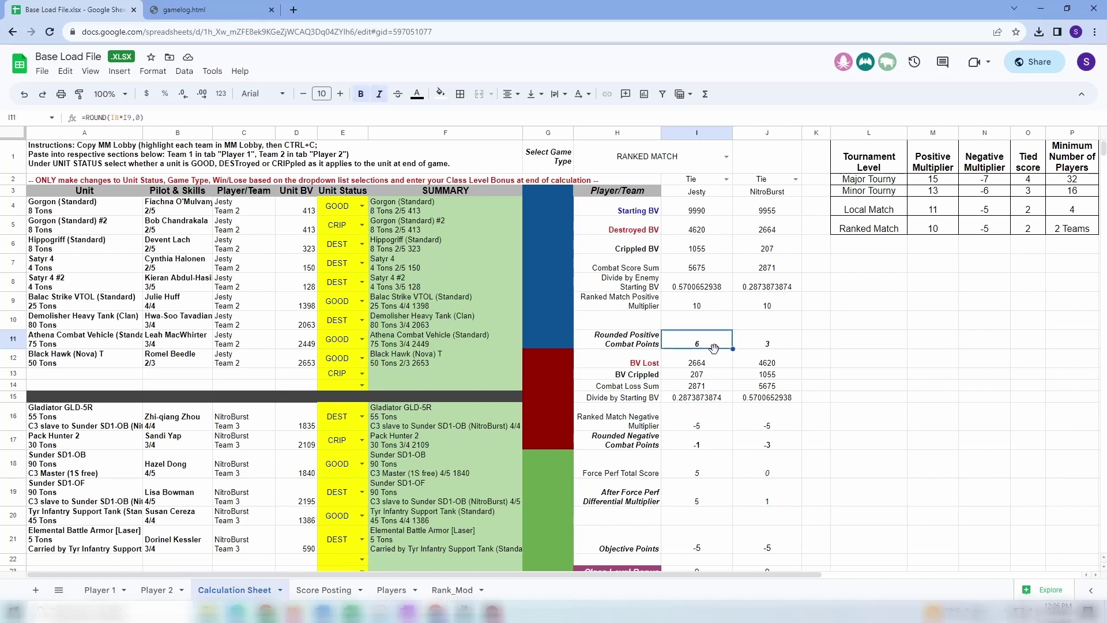
left_click(714, 446)
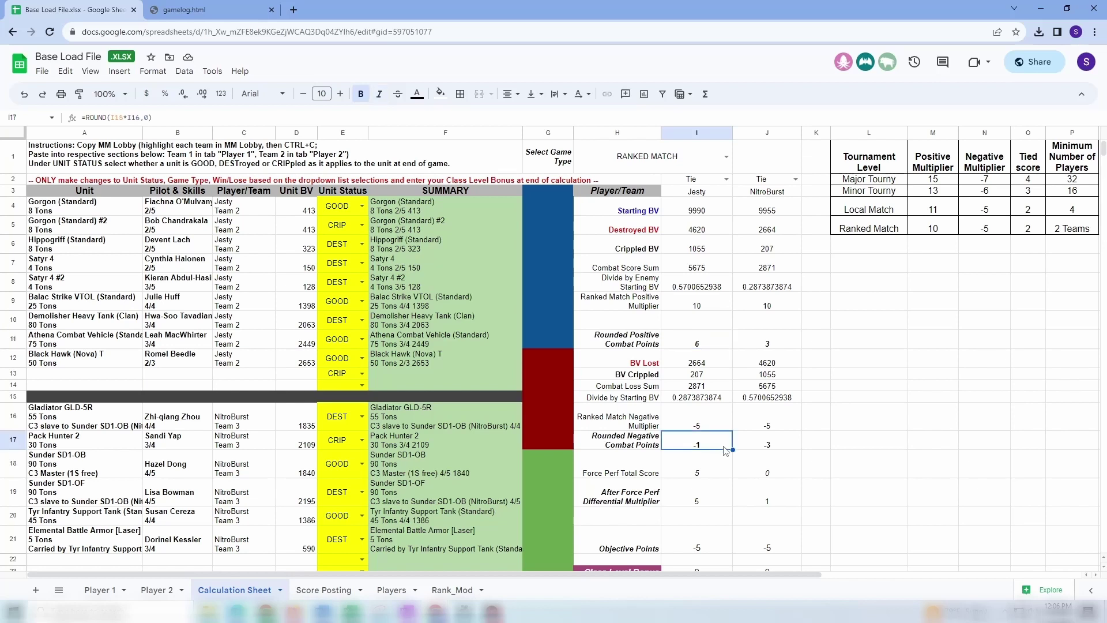
- Check the Force Perf Total Score formula in I18 and compare both players' Starting BV in J4 and I4
left_click(705, 473)
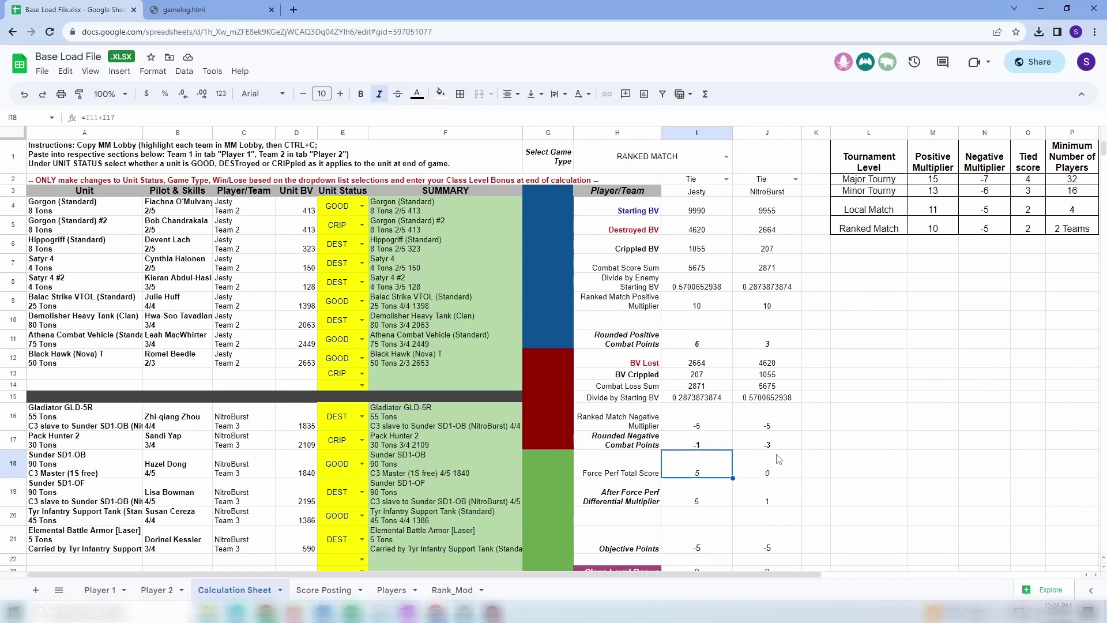
left_click(768, 216)
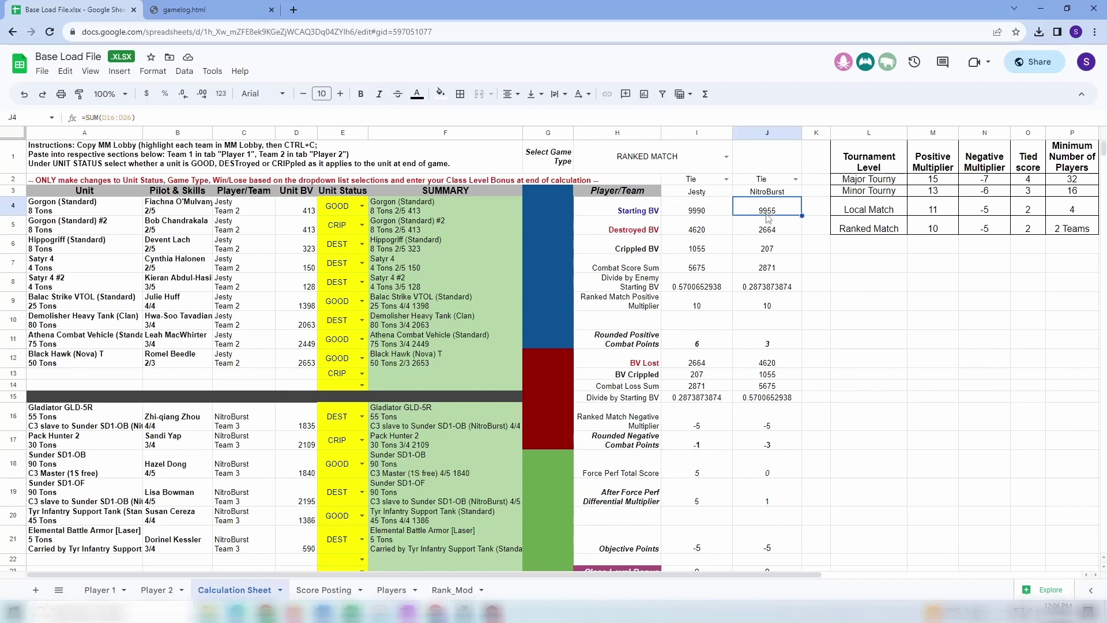
left_click(705, 217)
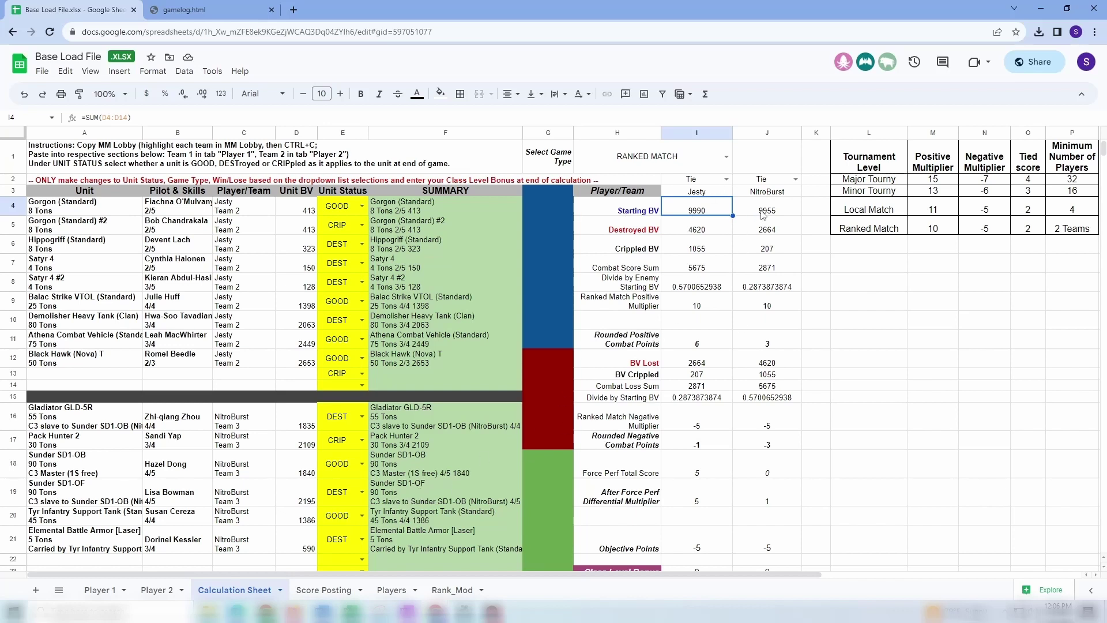
- Clear the Sunder SD1-OF entry in A8:D8 of the Player 2 sheet and return to the Calculation Sheet
left_click(155, 590)
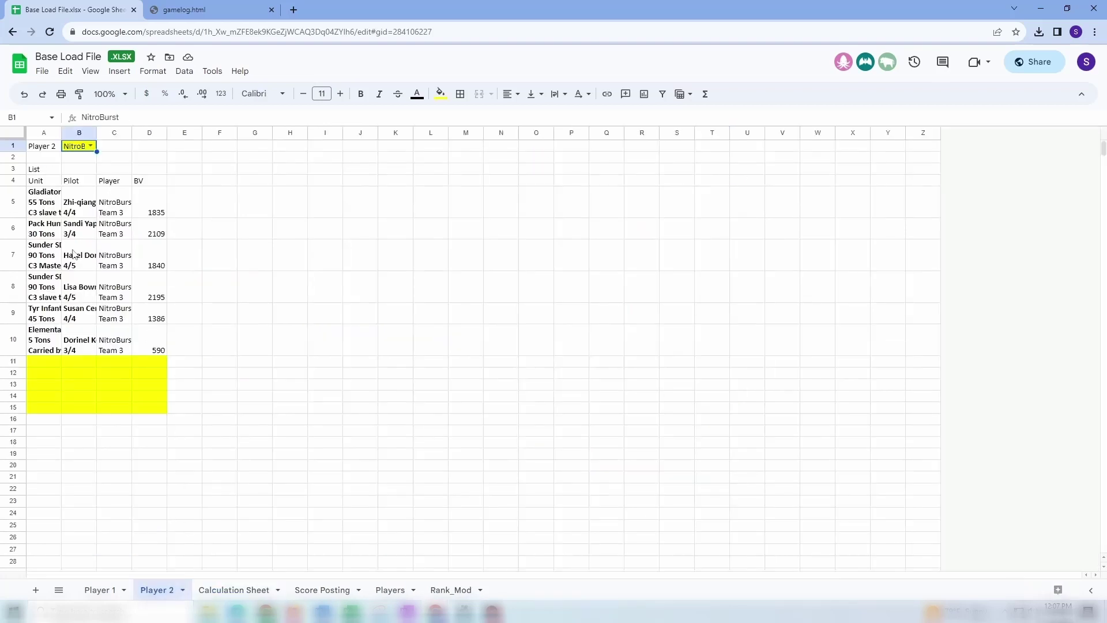
left_click(44, 286)
left_click(164, 298, "shift")
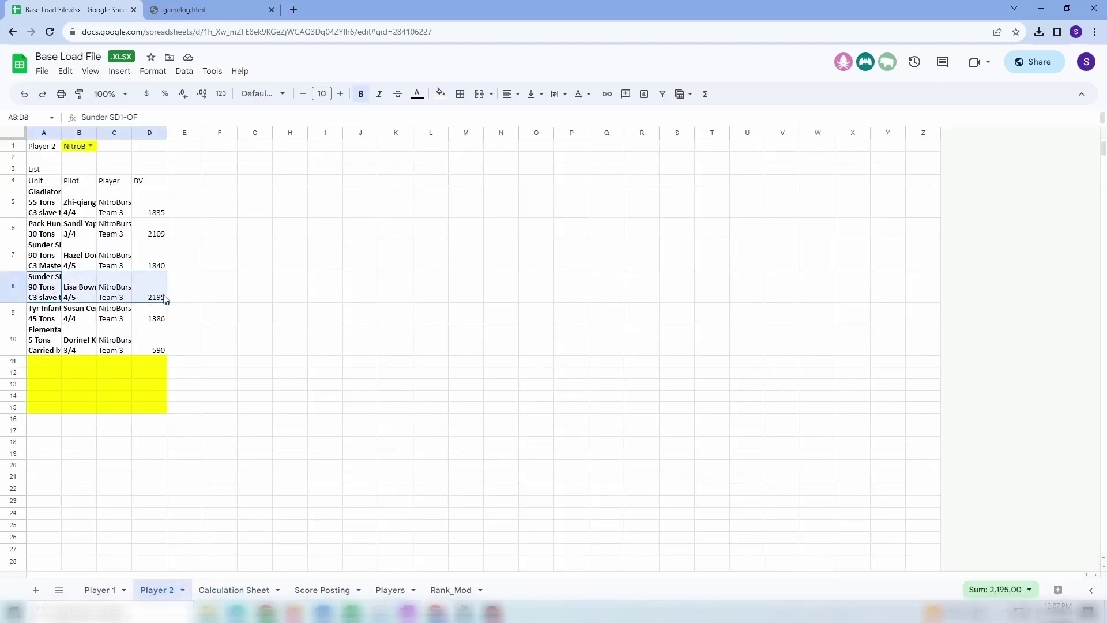
key("Delete")
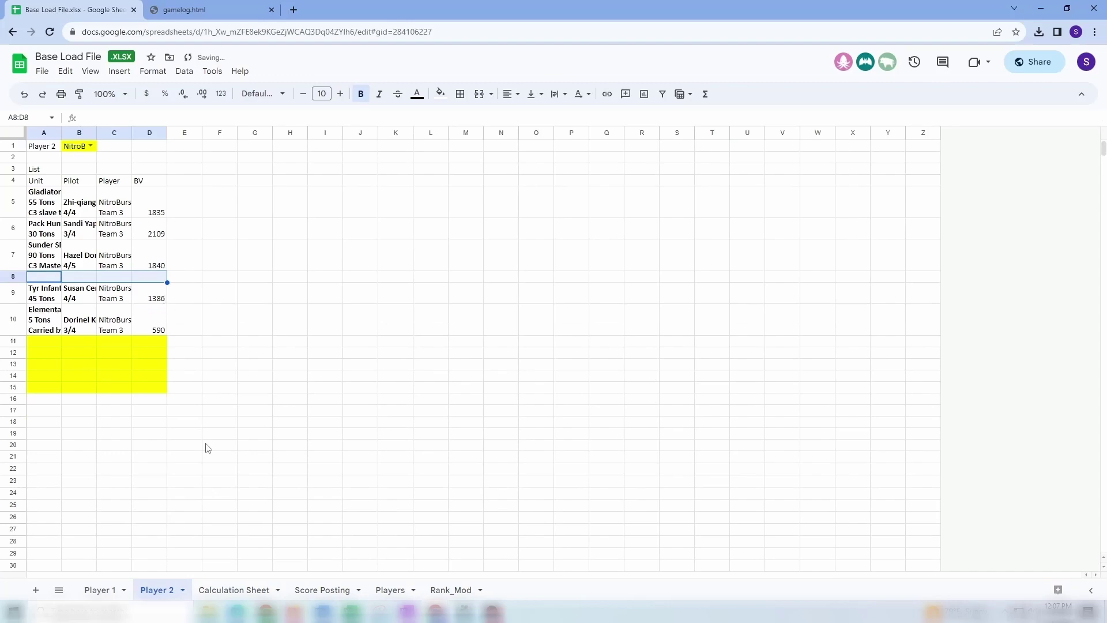
left_click(231, 591)
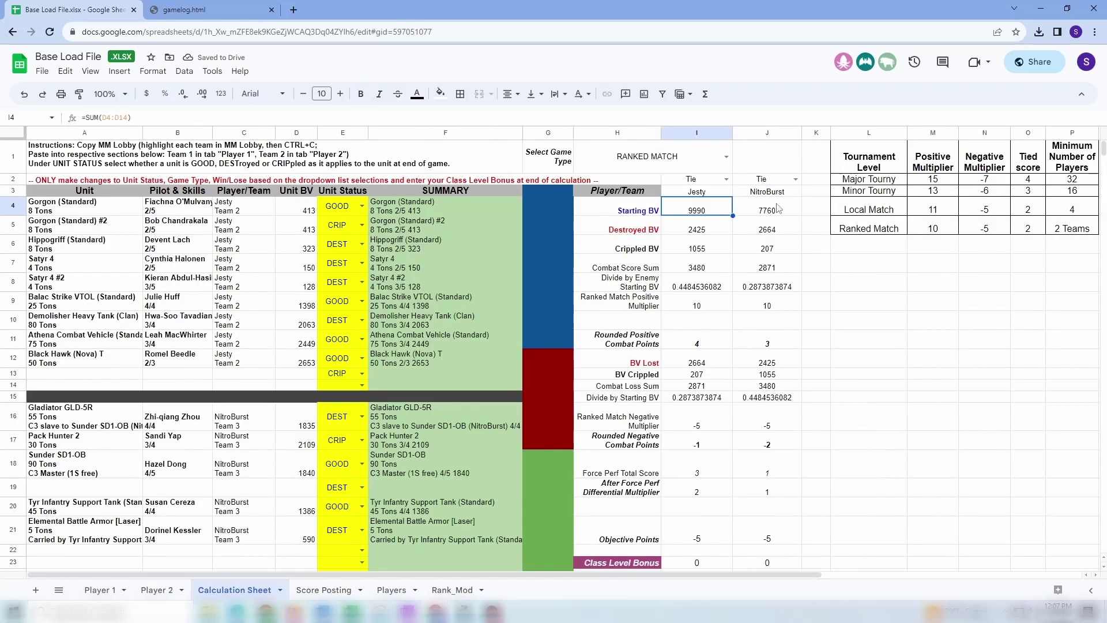
- Check NitroBurst's Starting BV in J4, the Force Perf Total Score in I18 and the differential multiplier formula in I19
left_click(774, 212)
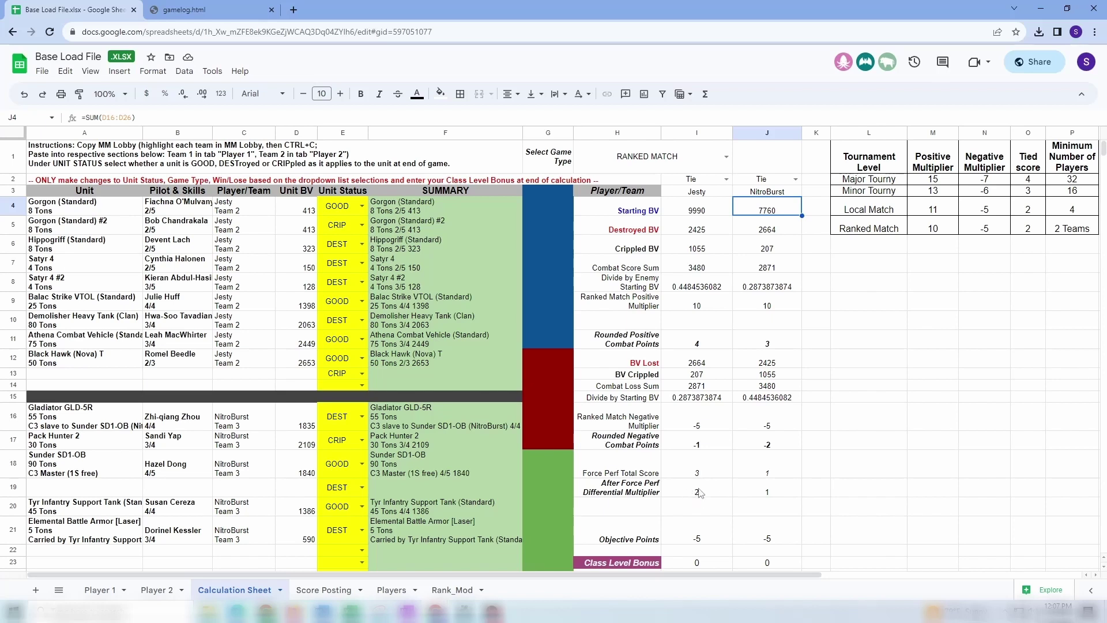
left_click(715, 477)
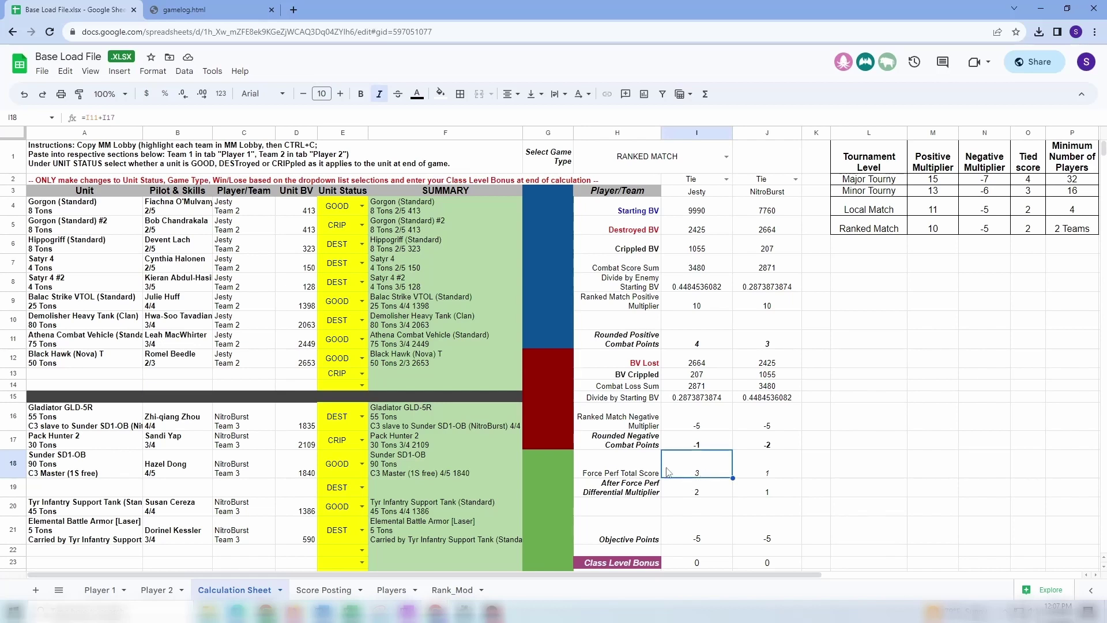
left_click(704, 493)
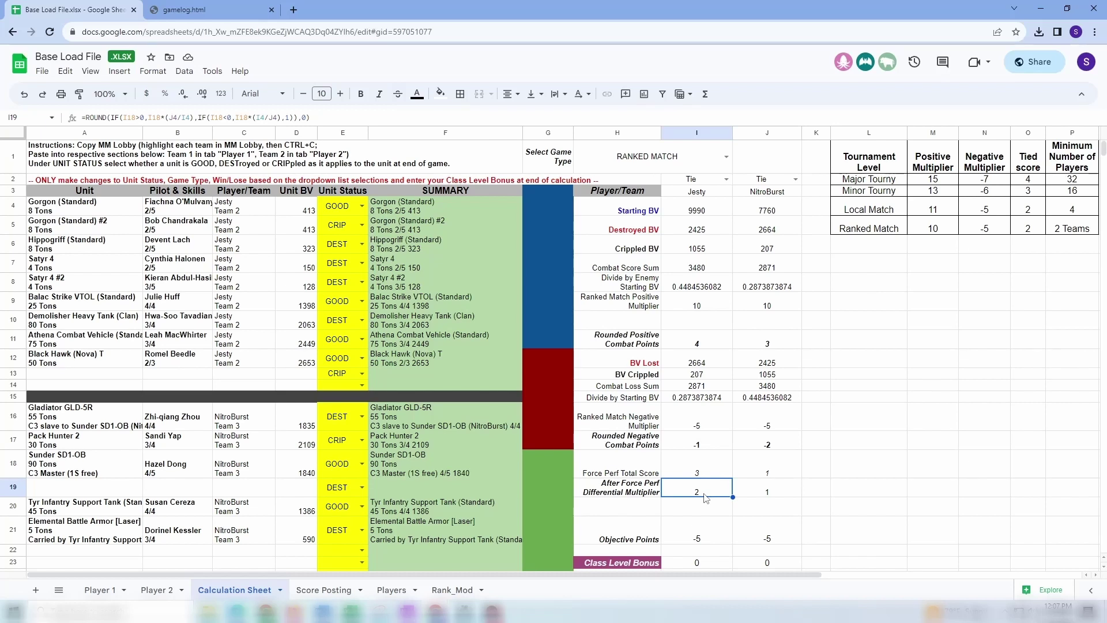
- Undo the clearing of the Sunder SD1-OF row on the Player 2 sheet and return to the Calculation Sheet
left_click(156, 591)
left_click(234, 590)
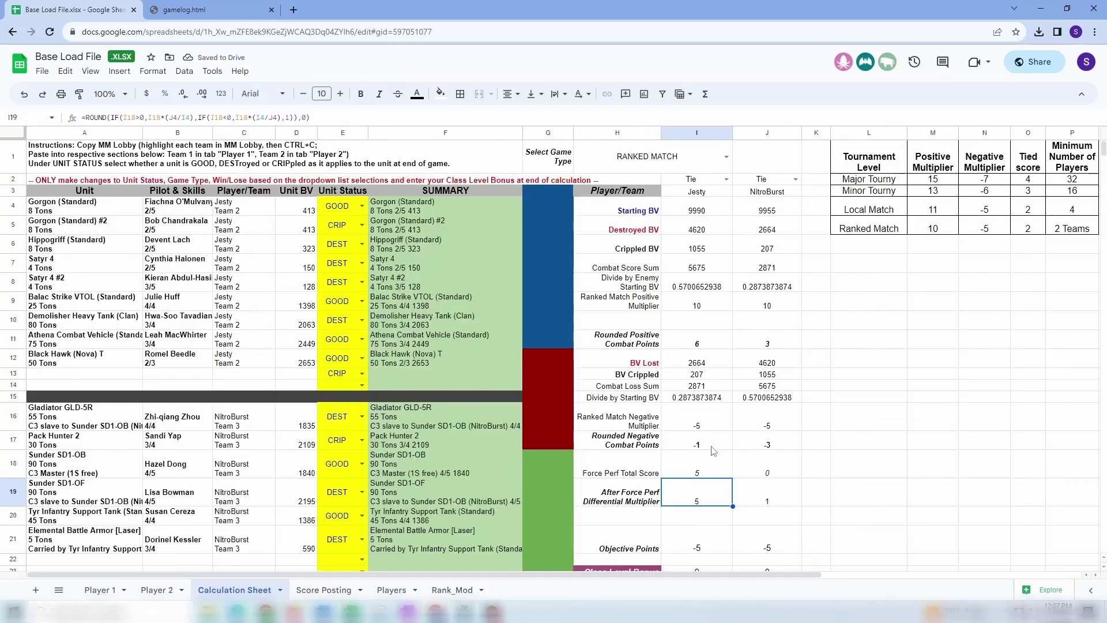
- Compare both players' Force Perf Differential Multiplier formulas in J19 and I19 with NitroBurst's Force Perf Total Score in J18
left_click(766, 498)
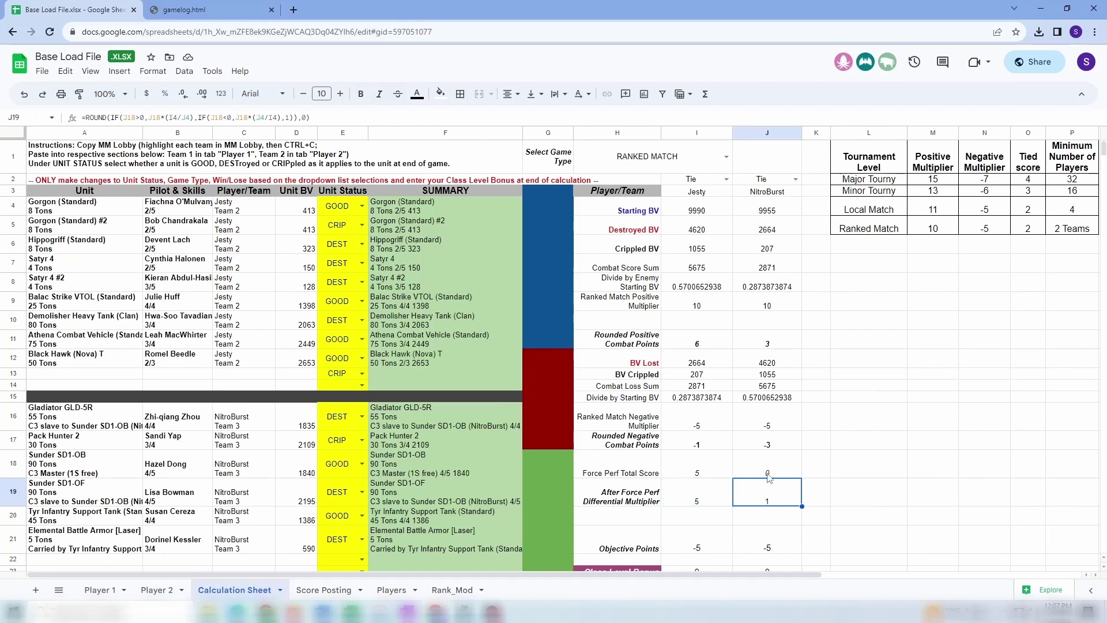
left_click(777, 475)
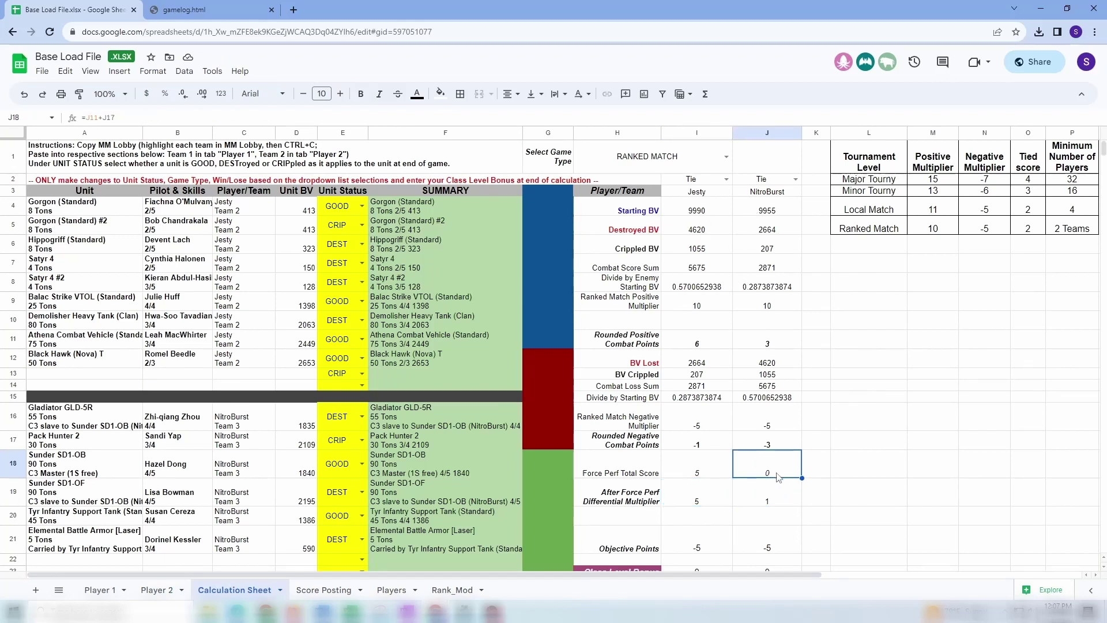
left_click(780, 502)
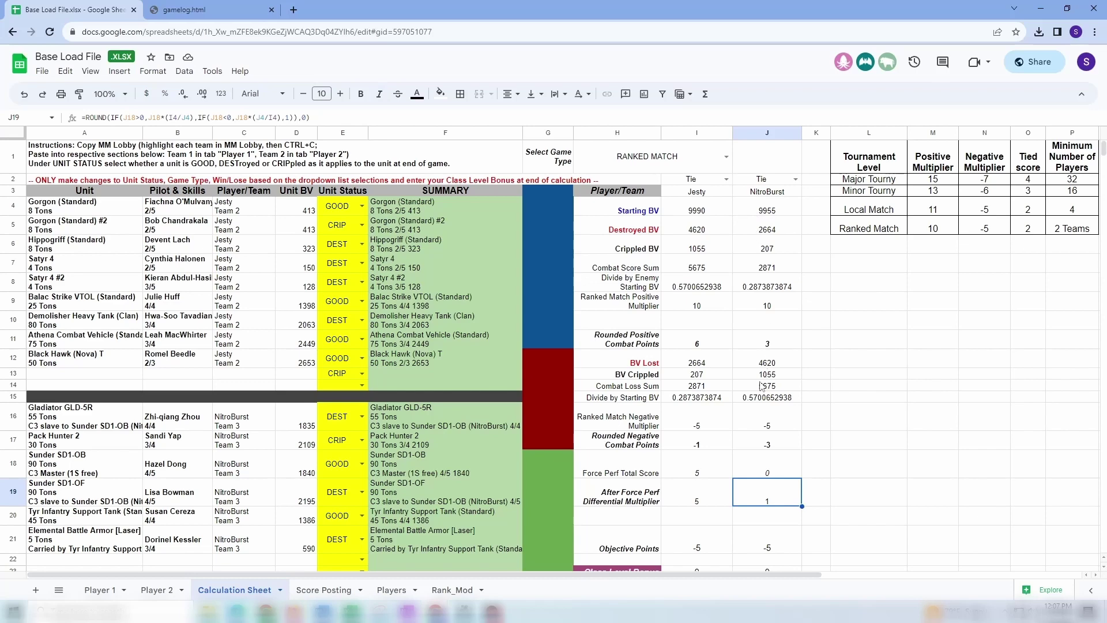
scroll(762, 386, "down", 1)
left_click(721, 461)
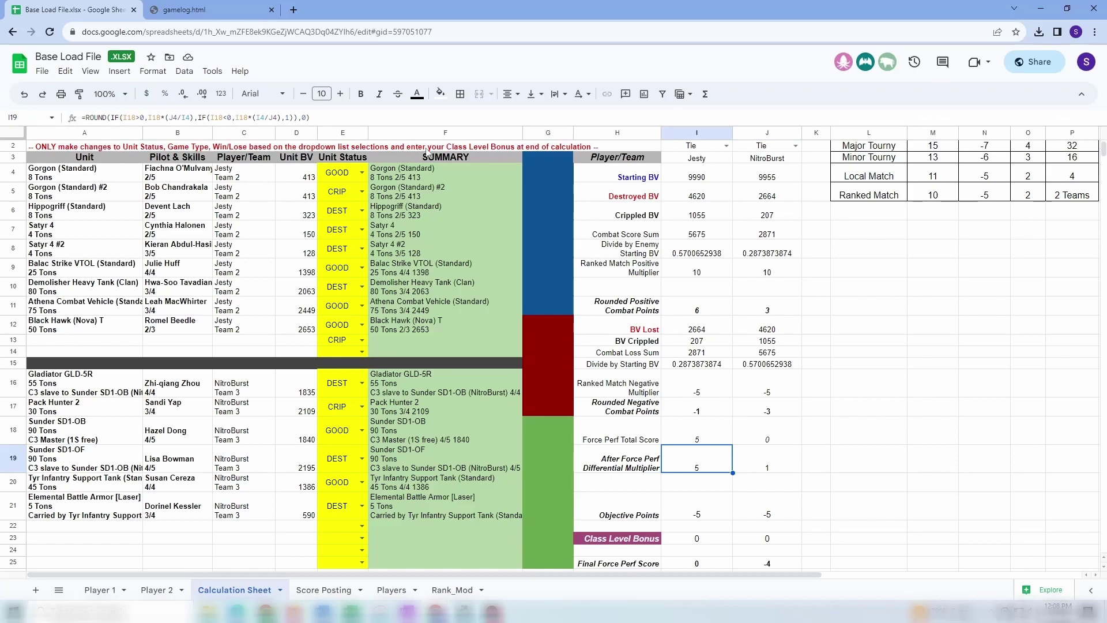
- Change the final VLOOKUP index in Player 1's Objective Points formula in I21 to 4 so ties use the Tied score column
scroll(742, 451, "down", 1)
left_click(727, 461)
scroll(750, 459, "up", 3)
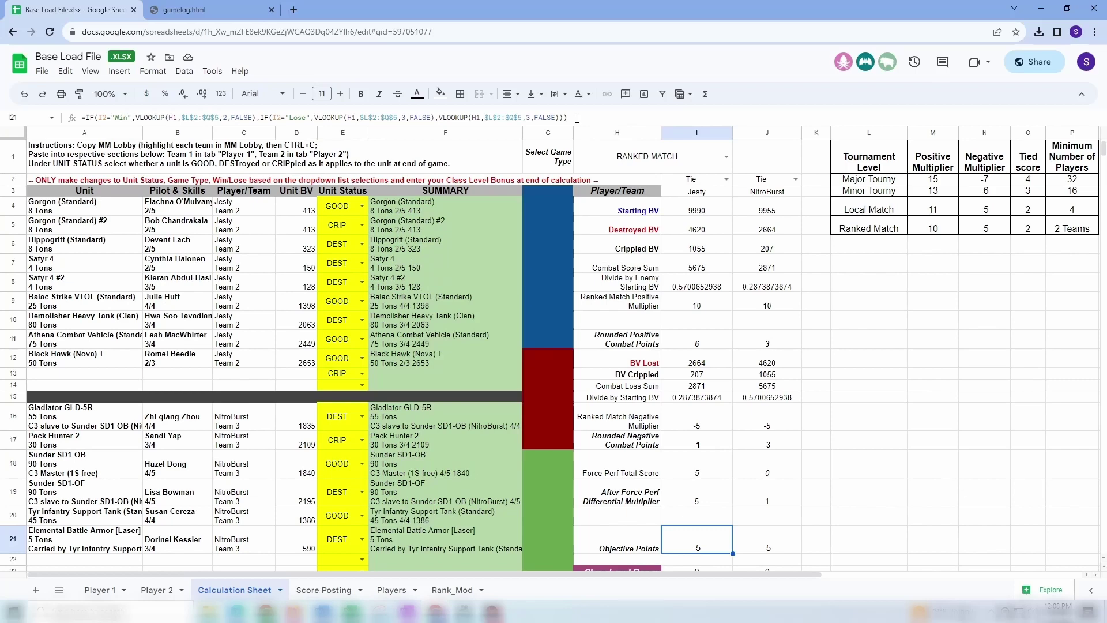
double_click(527, 117)
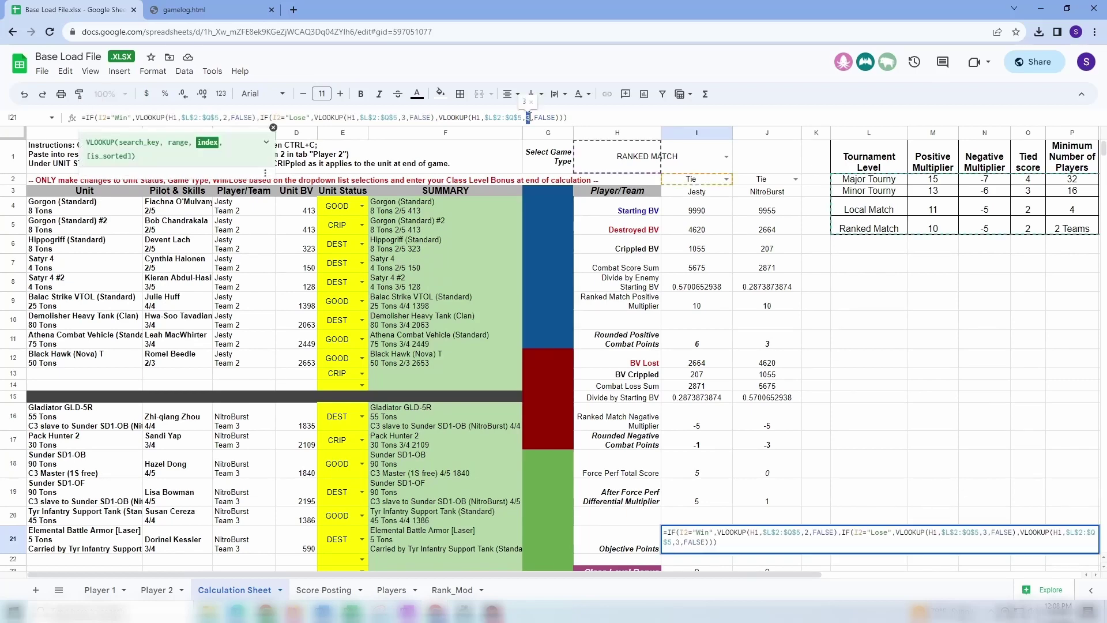
type("4")
key("Return")
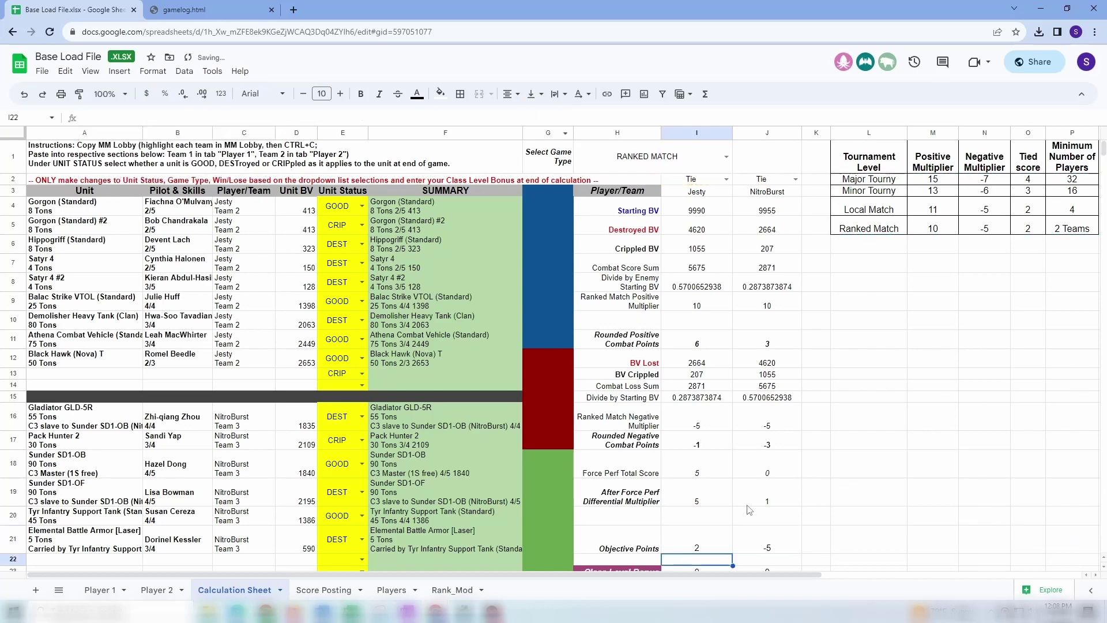
- Change the final VLOOKUP index in J21's Objective Points formula to 4 and check it against the Ranked Match tied score in O5
left_click(765, 547)
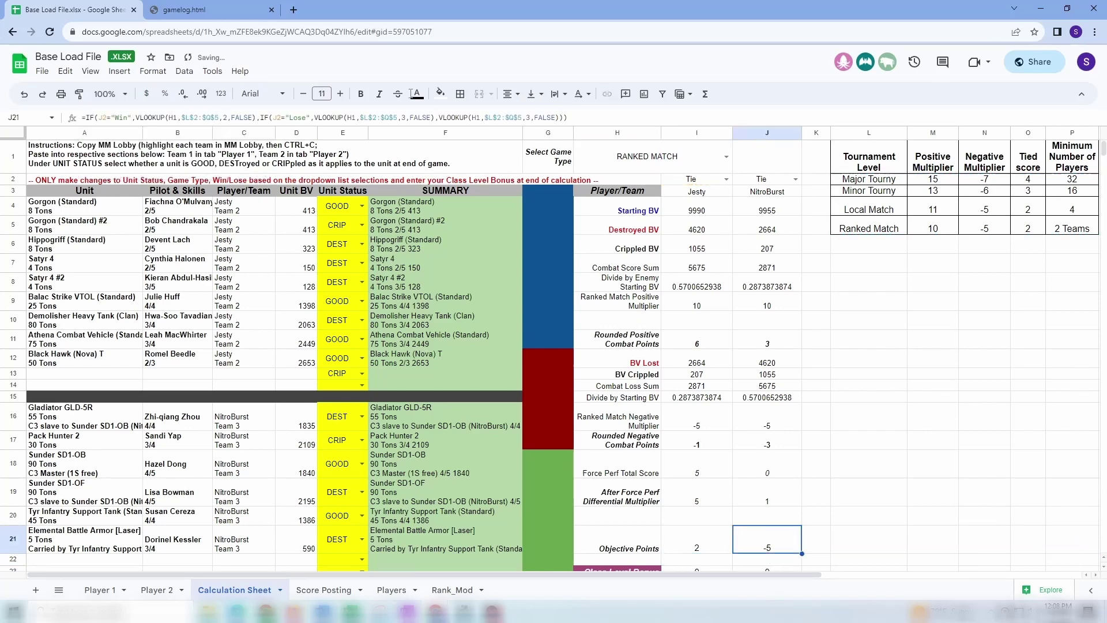
double_click(527, 117)
type("4")
key("Return")
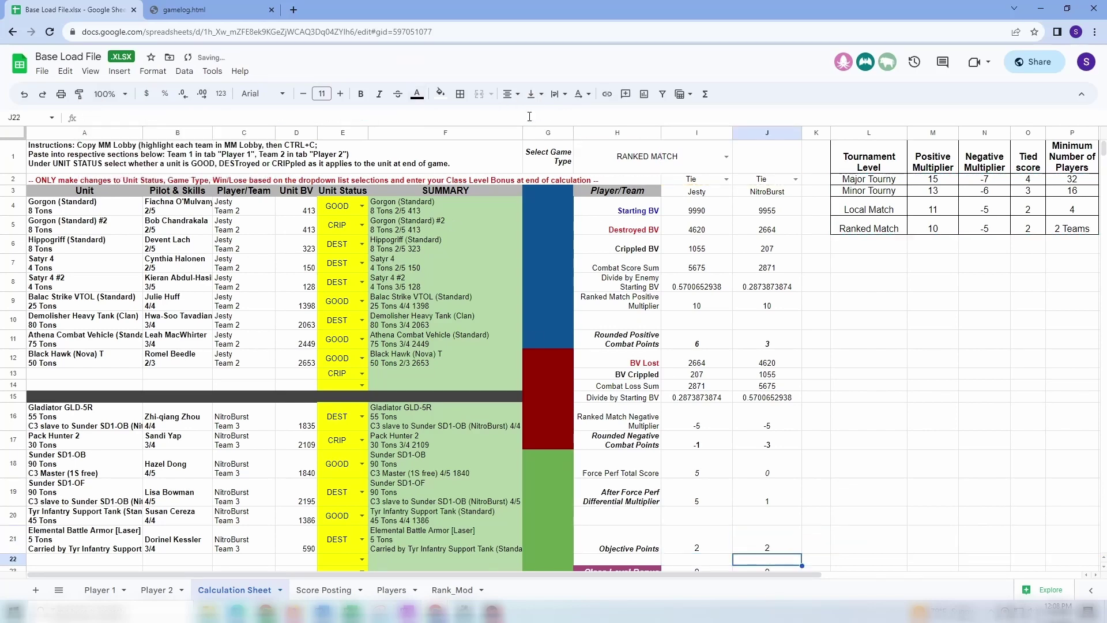
left_click(715, 533)
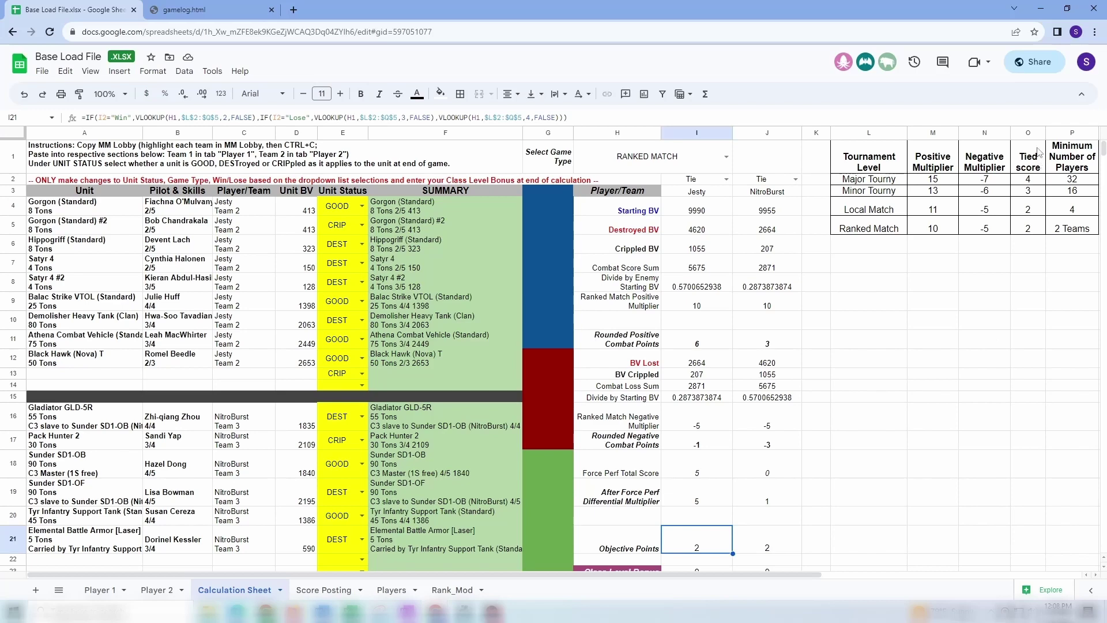
left_click(1019, 230)
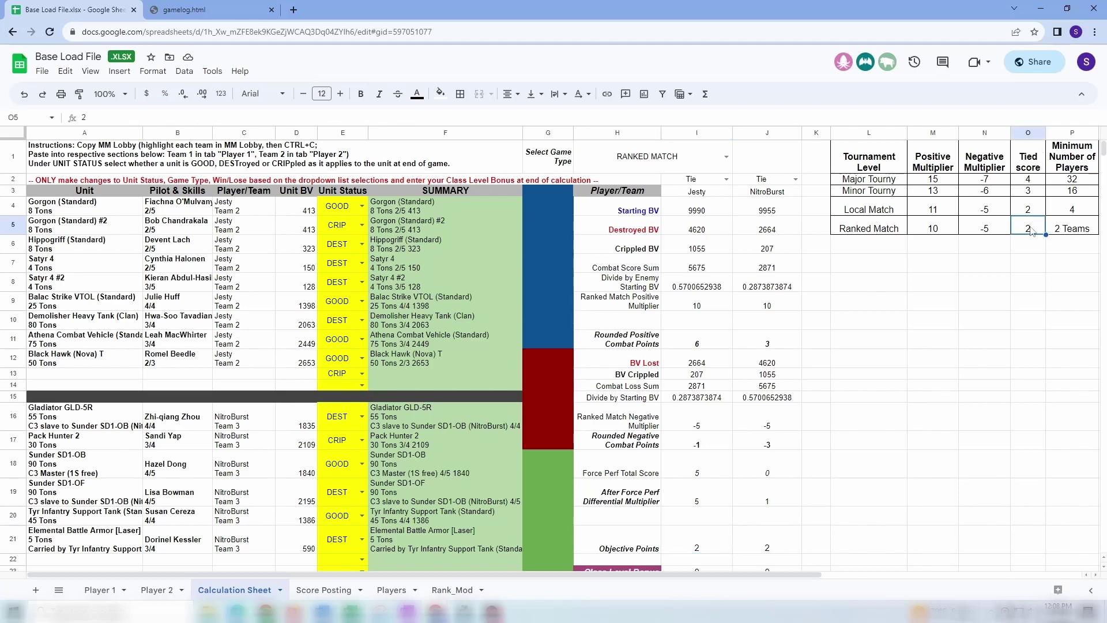
- Set Player 1's match result in I2 to Win and Player 2's result in J2 to Lose
left_click(708, 181)
left_click(727, 180)
left_click(700, 199)
left_click(773, 182)
left_click(796, 179)
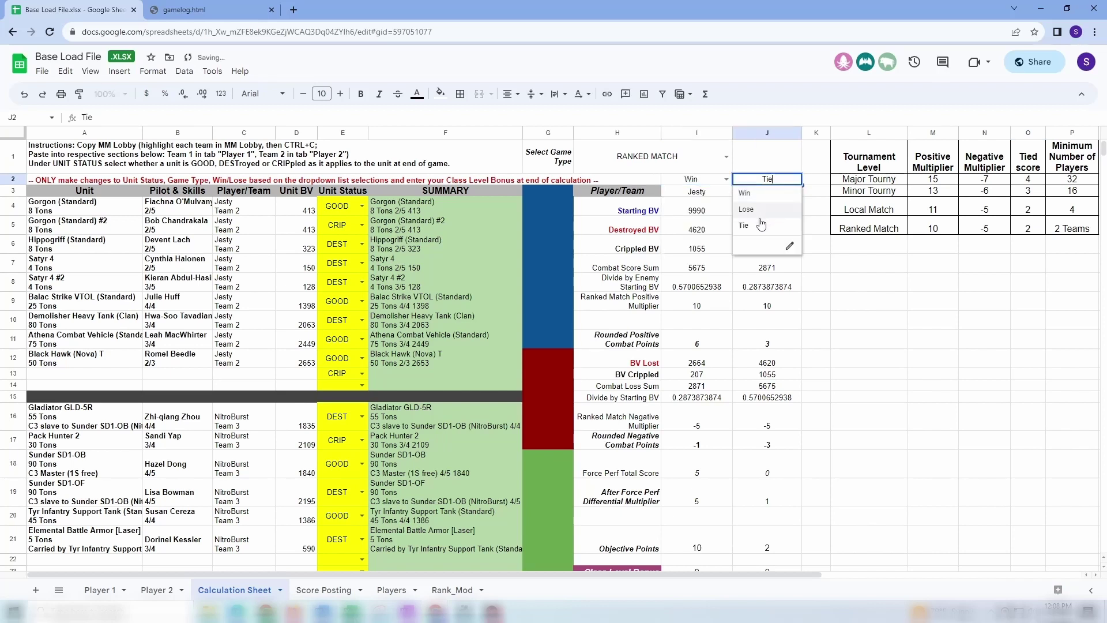
left_click(761, 210)
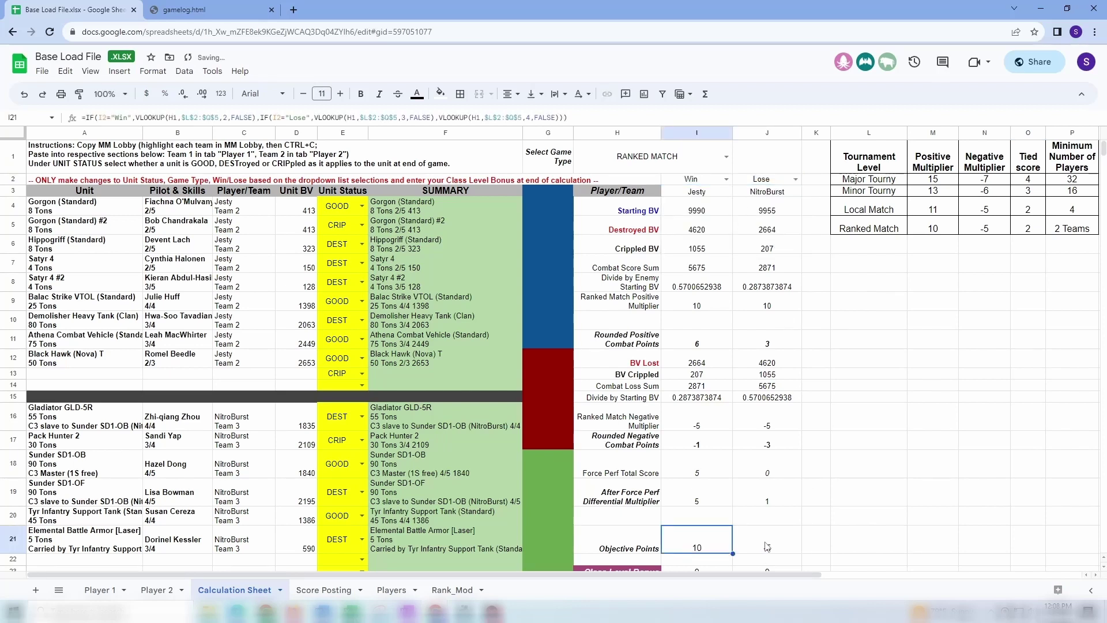
- Check both players' Objective Points in I21:J21 and their differential multiplier scores in I19:J19
left_click(704, 546)
left_click(766, 544)
scroll(803, 500, "down", 1)
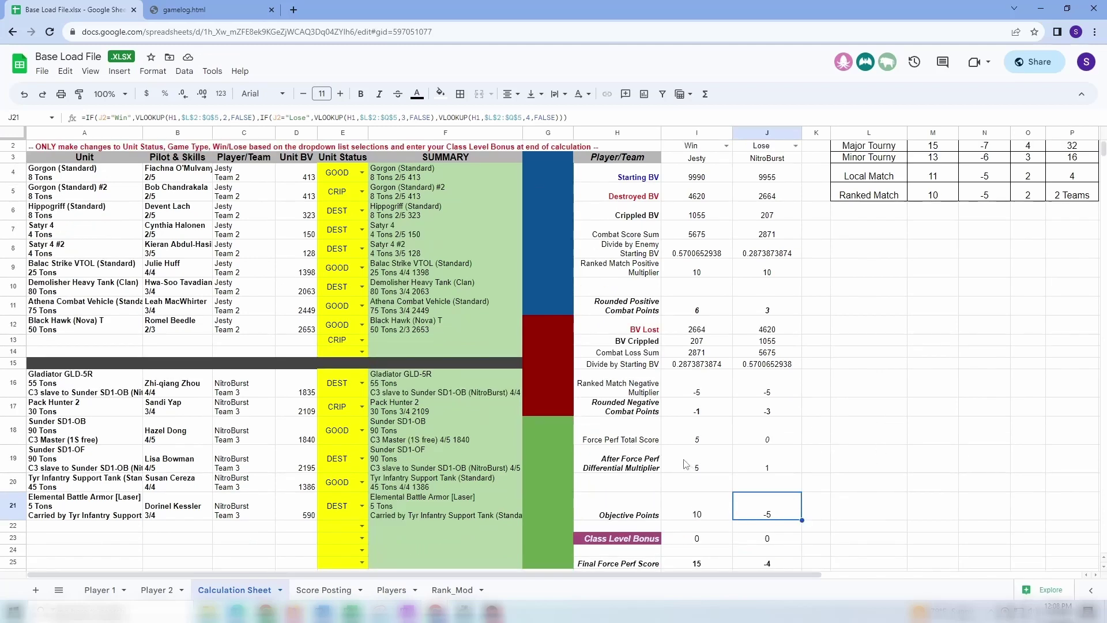
left_click(689, 466)
left_click(789, 468, "shift")
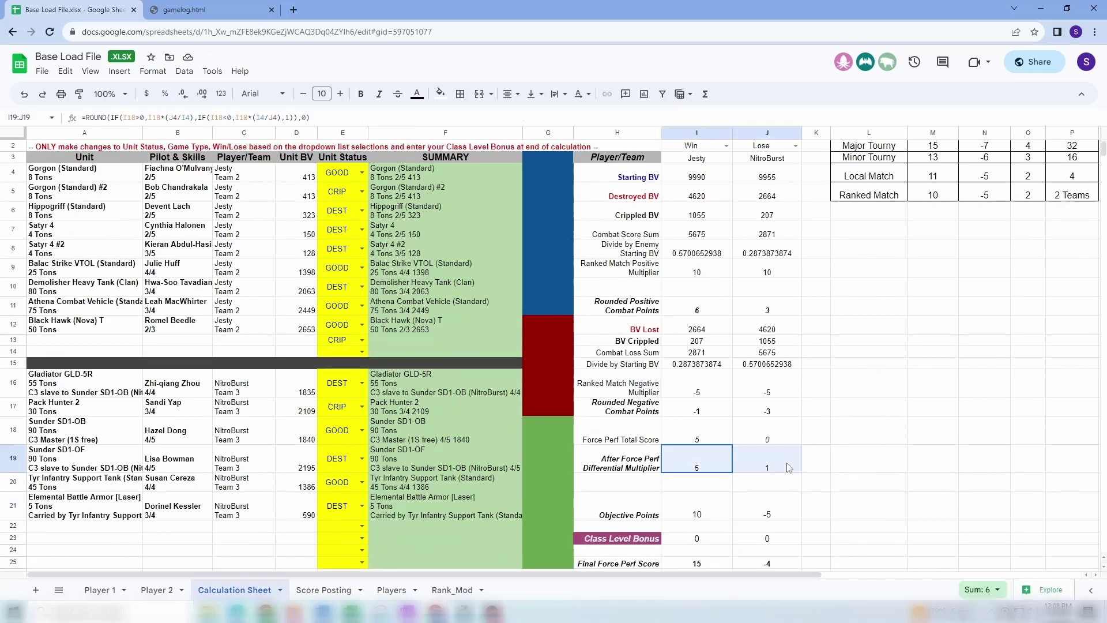
left_click(694, 514)
key("shift+Right")
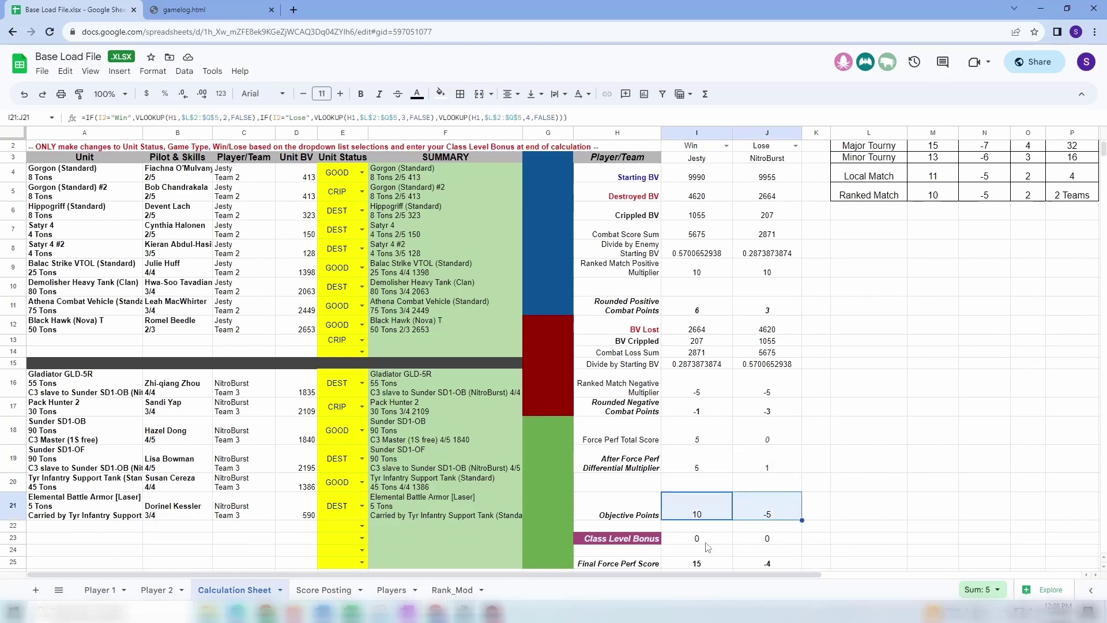
- Review the Class Level Bonus cells I23 and J23 and the Final Force Perf Score formulas in I25 and J25
scroll(739, 515, "down", 1)
left_click(713, 500)
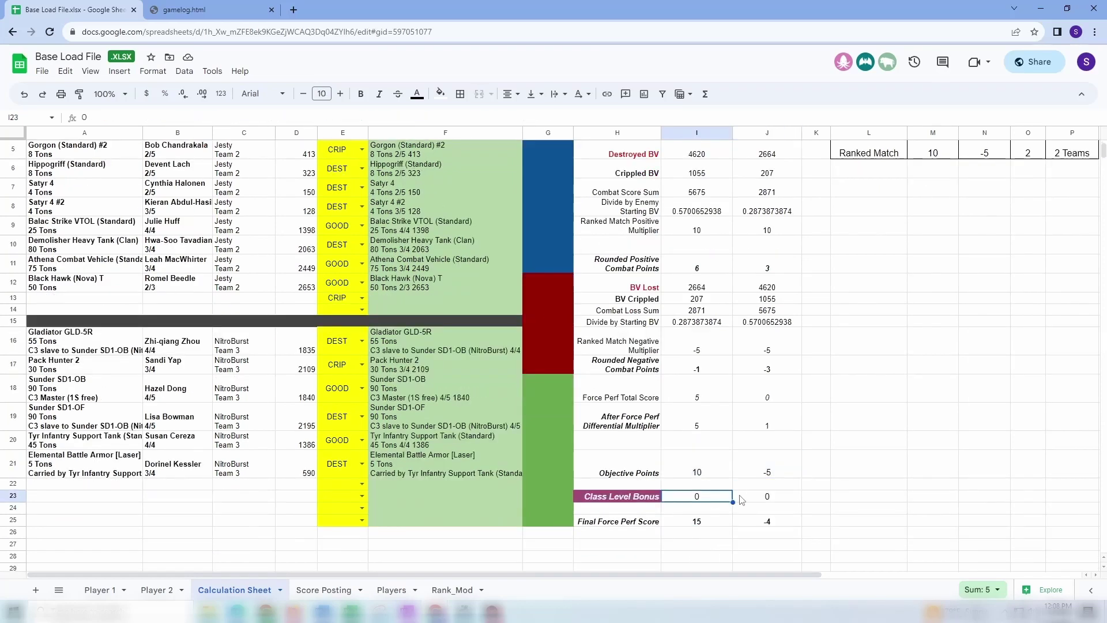
left_click(755, 500)
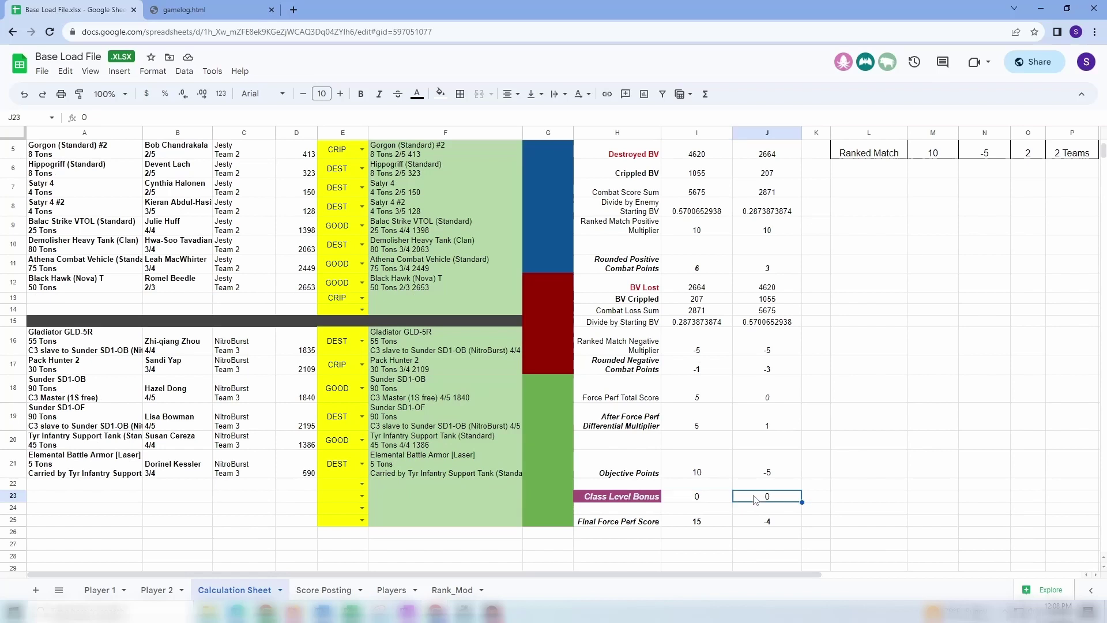
left_click(715, 523)
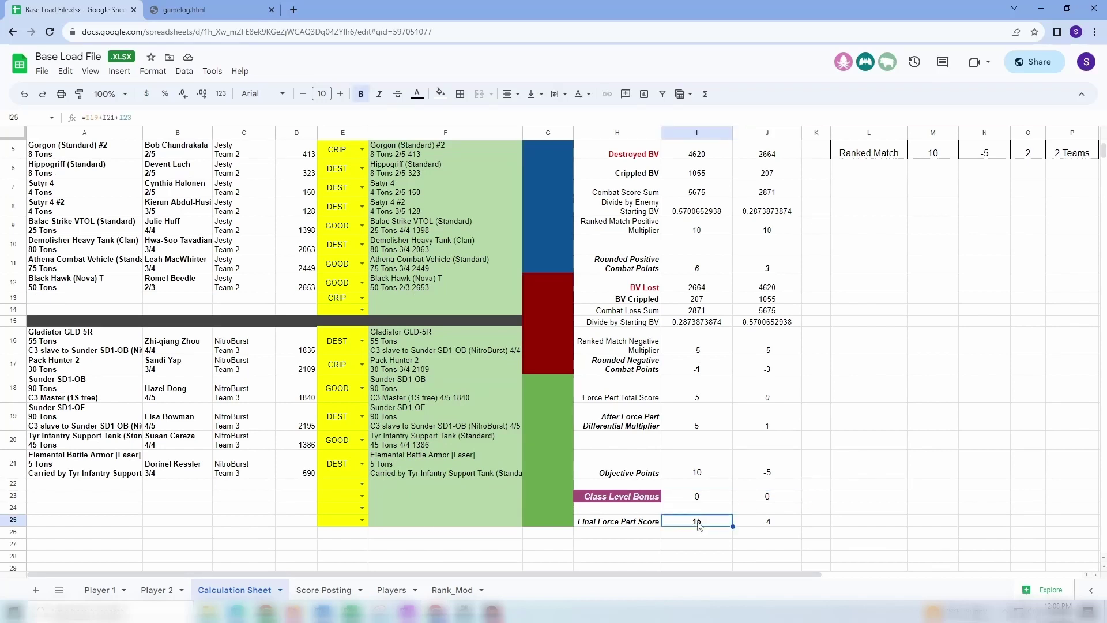
left_click(778, 524)
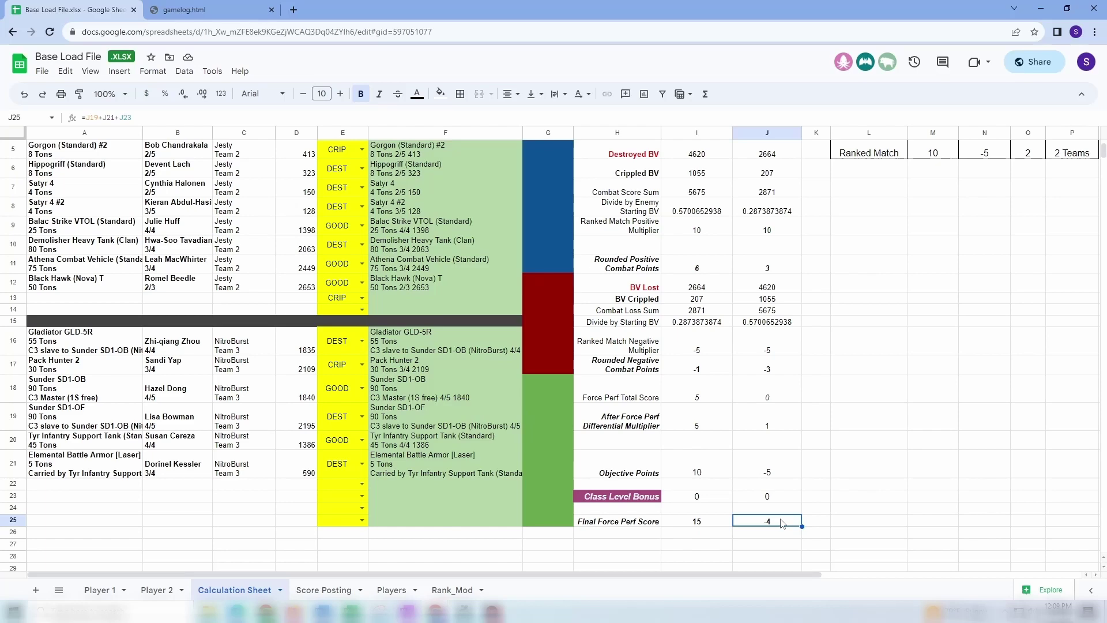
scroll(676, 453, "up", 2)
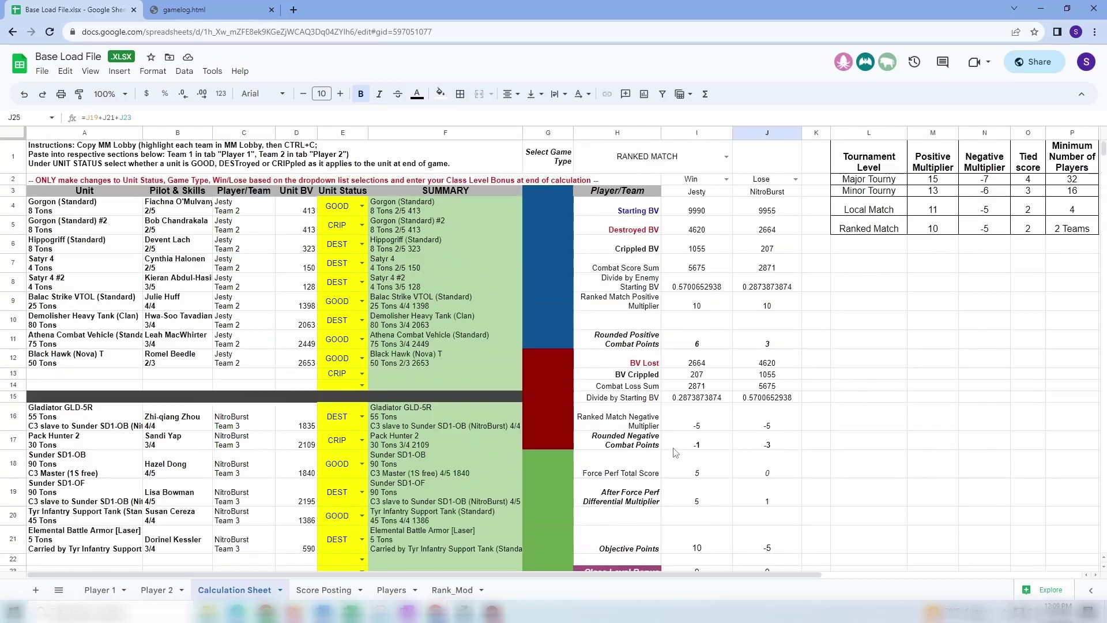
- Fill the game type cell H1 and the match result cells I2:J2 with yellow to match the Unit Status column
left_click_drag(339, 212, 344, 364)
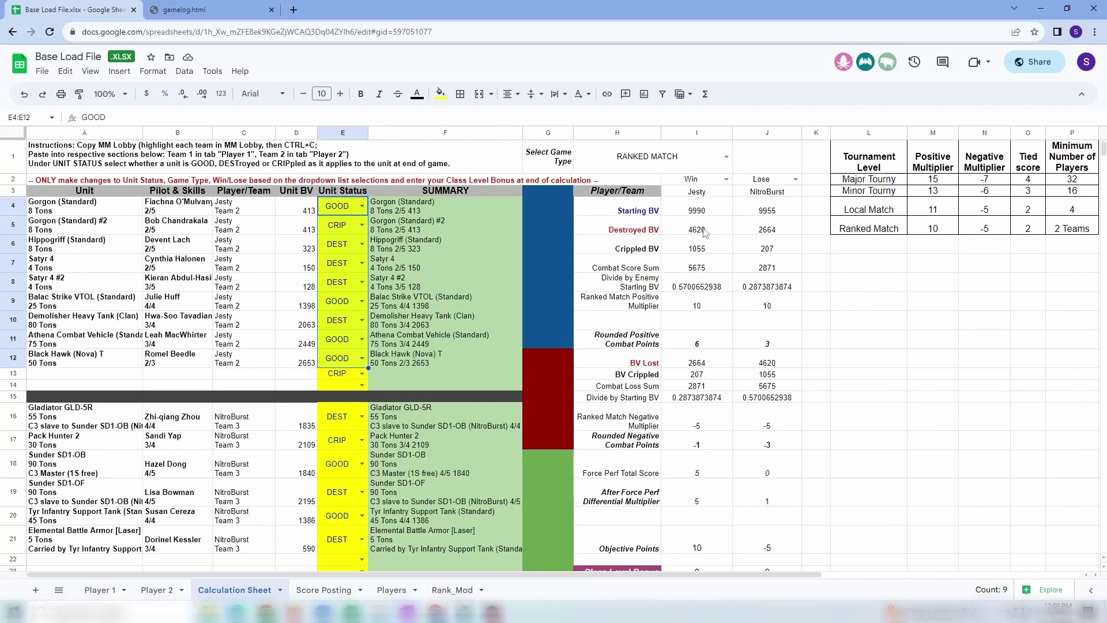
left_click(694, 180)
left_click(763, 180, "shift")
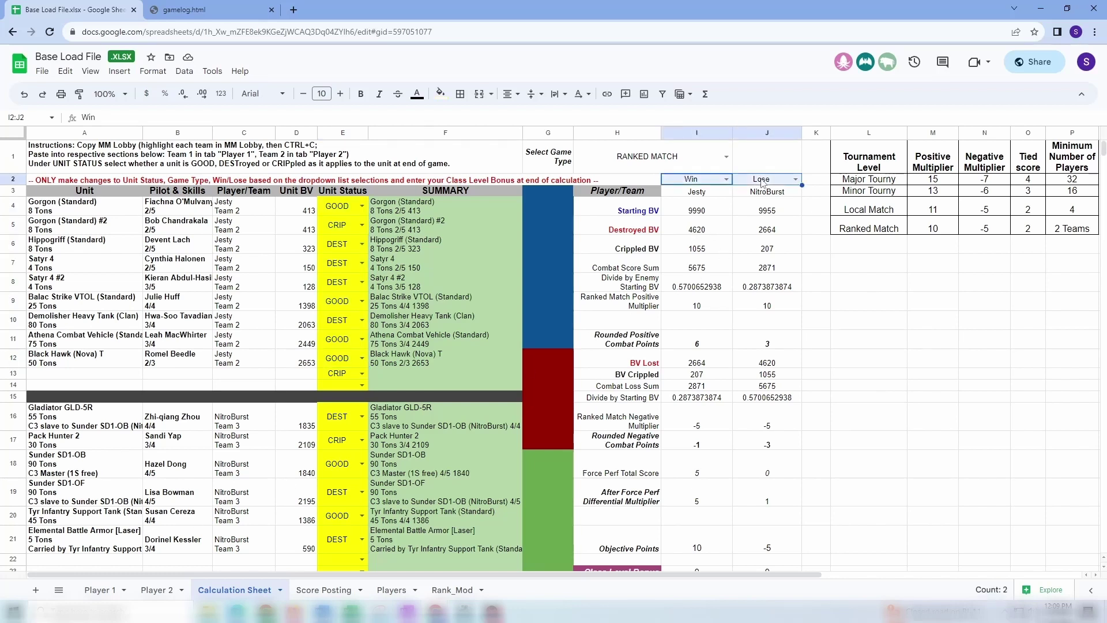
left_click(675, 167, "ctrl")
left_click(440, 94)
left_click(488, 166)
left_click(722, 196)
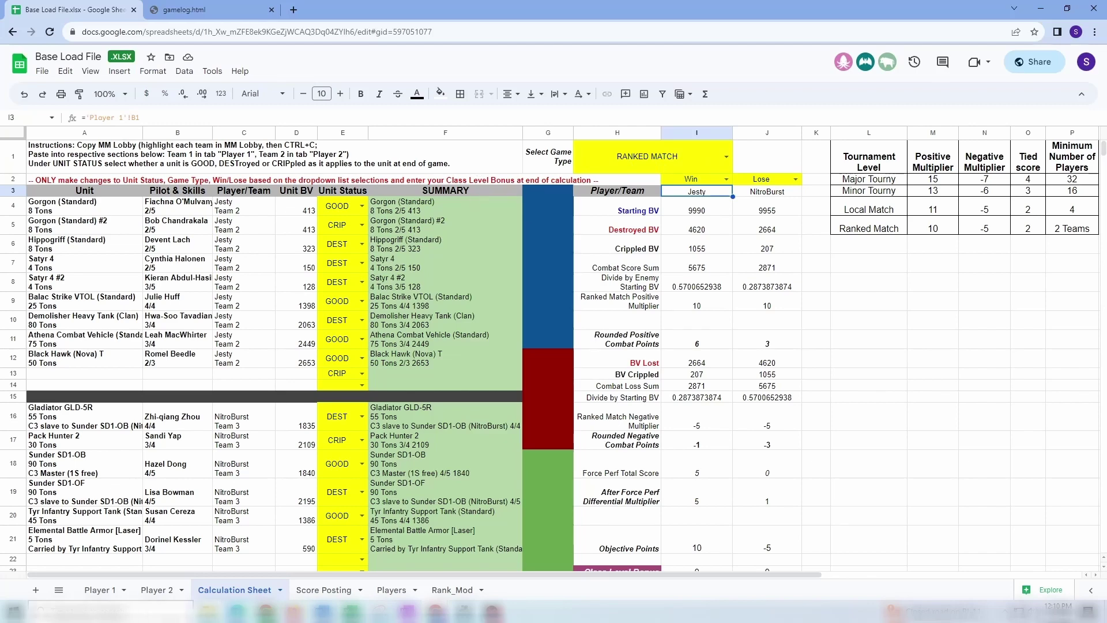
- Review the player name cells on the Player 1 and Player 2 sheets and browse the available names in Player 2's B1
left_click(102, 590)
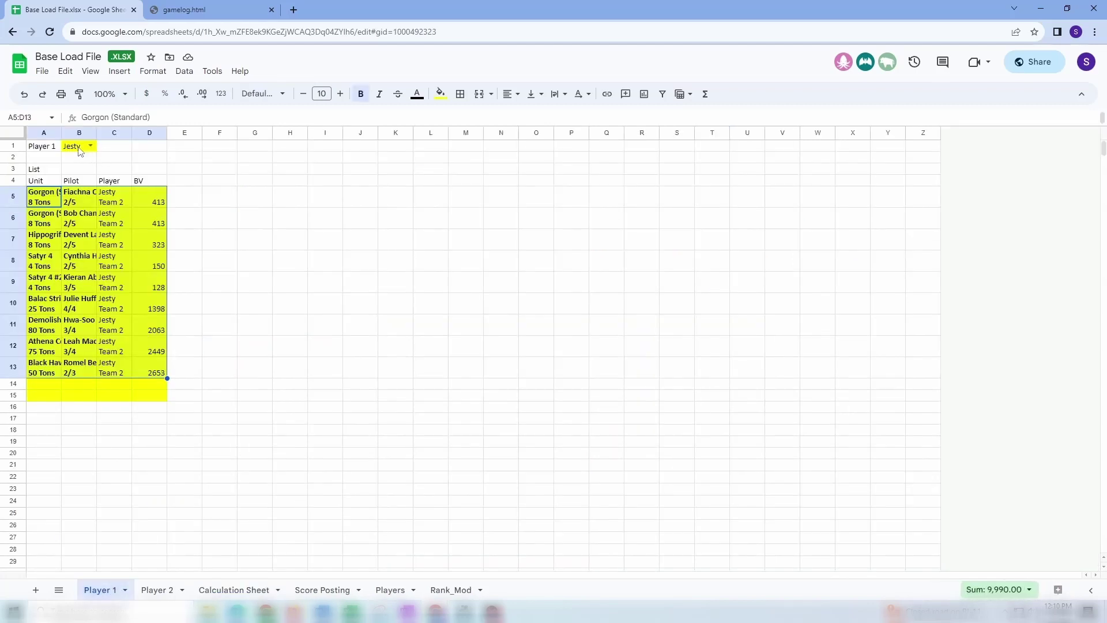
left_click(151, 590)
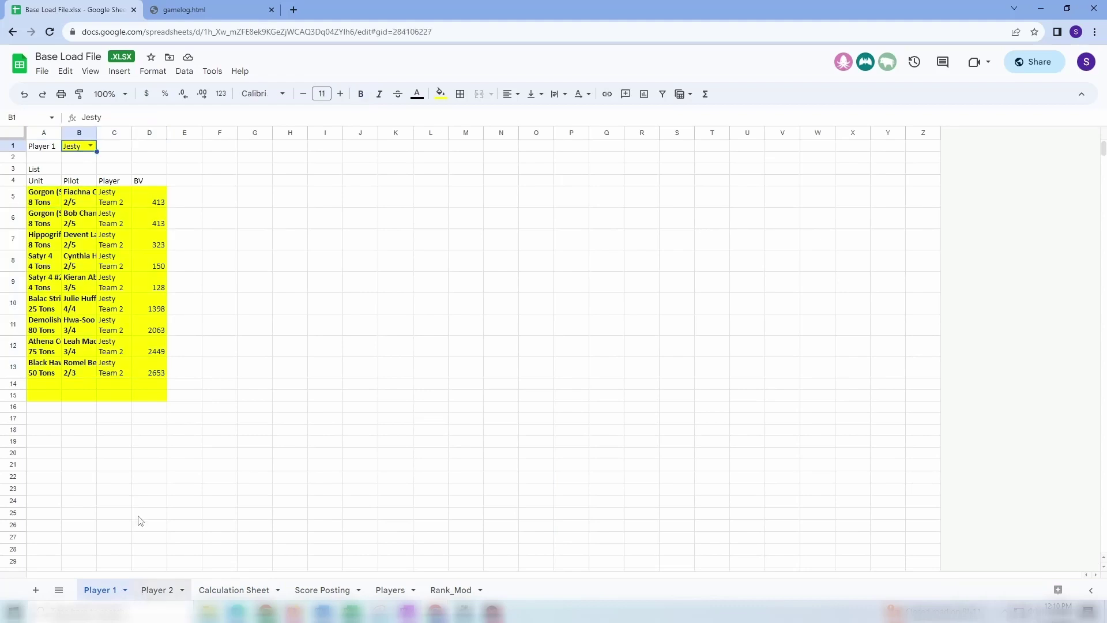
left_click(74, 149)
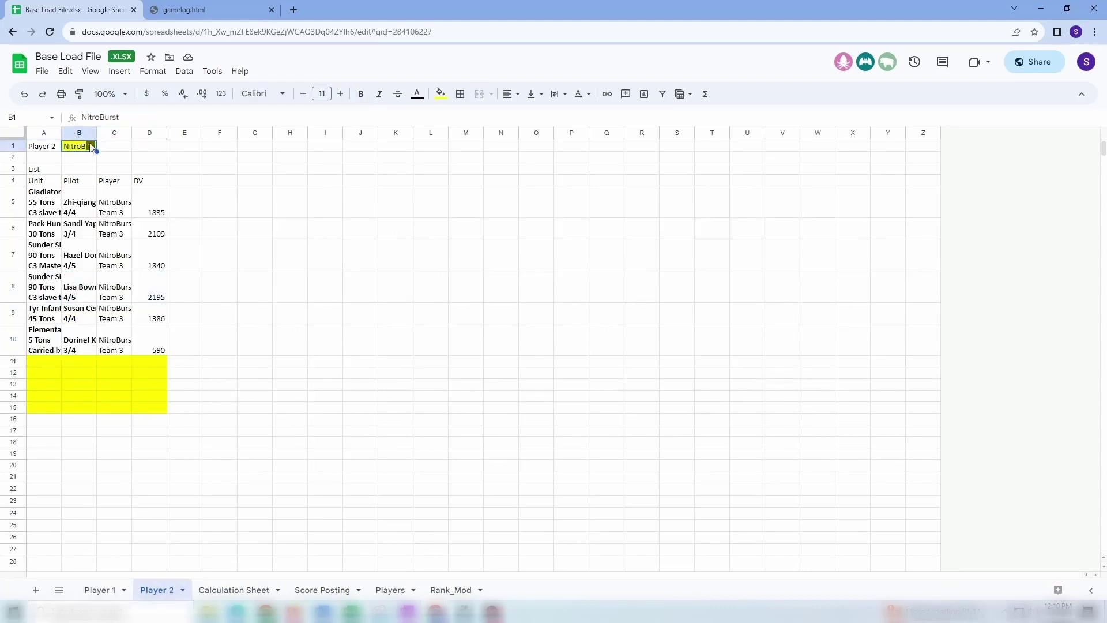
left_click(91, 147)
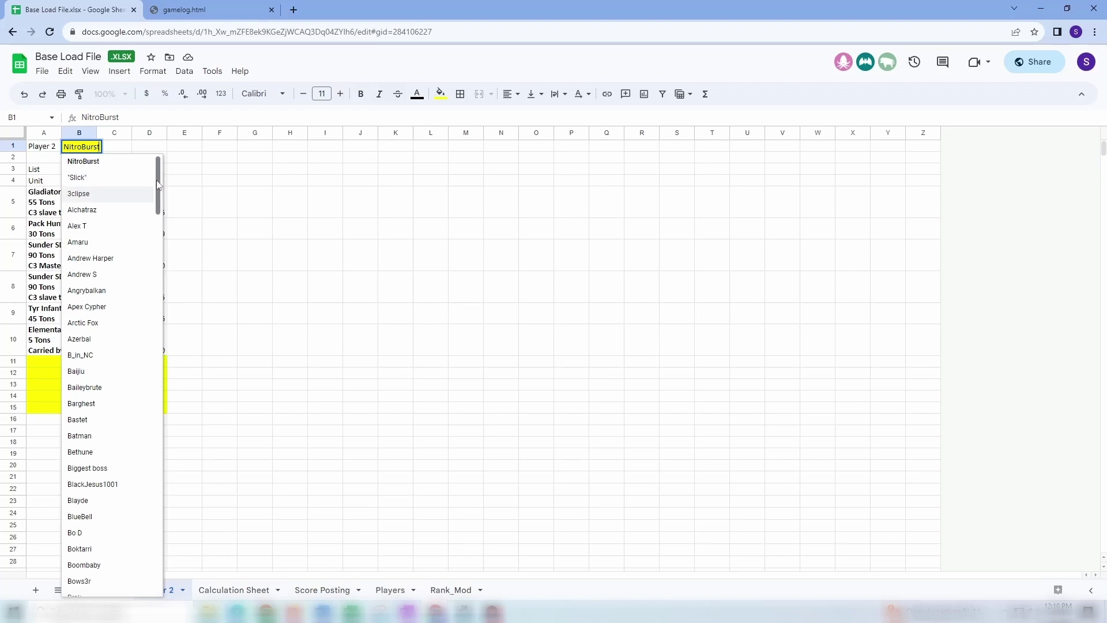
left_click_drag(158, 184, 158, 572)
scroll(139, 366, "up", 15)
left_click(181, 149)
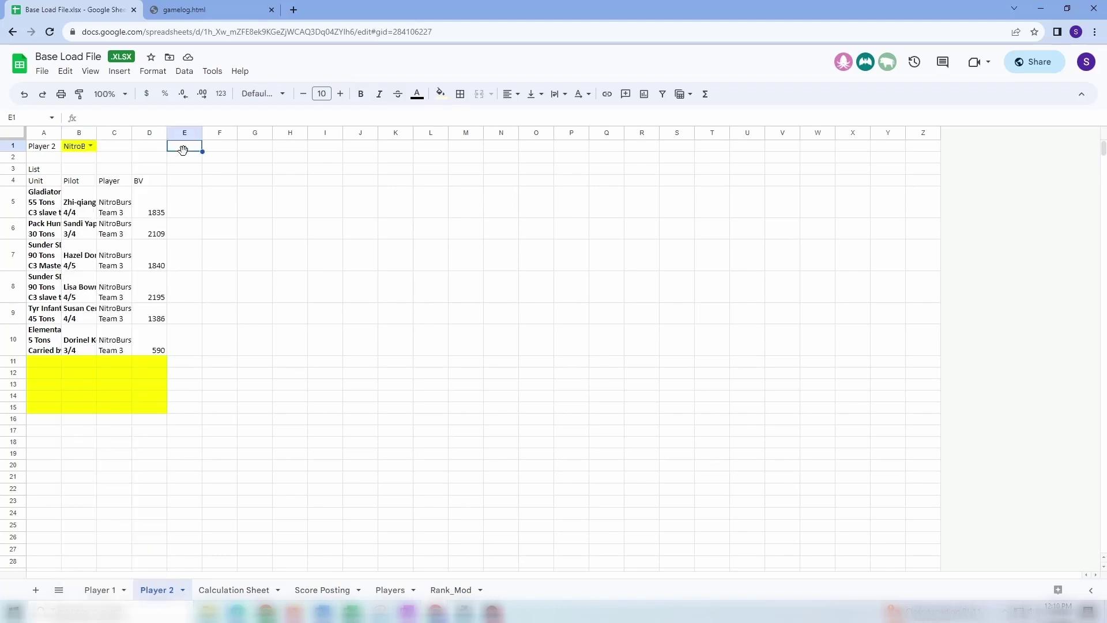
- Fill the unit list A5:D15 on the Player 2 sheet with yellow and return to the result cells I2:J2 on the Calculation Sheet
left_click(52, 203)
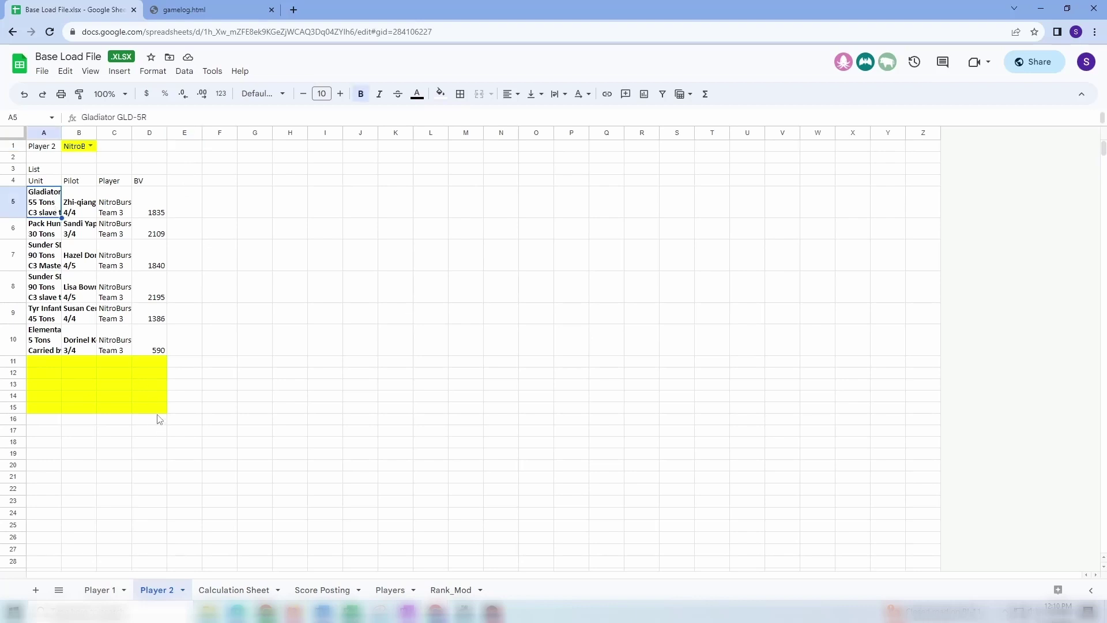
left_click(158, 411, "shift")
left_click(440, 94)
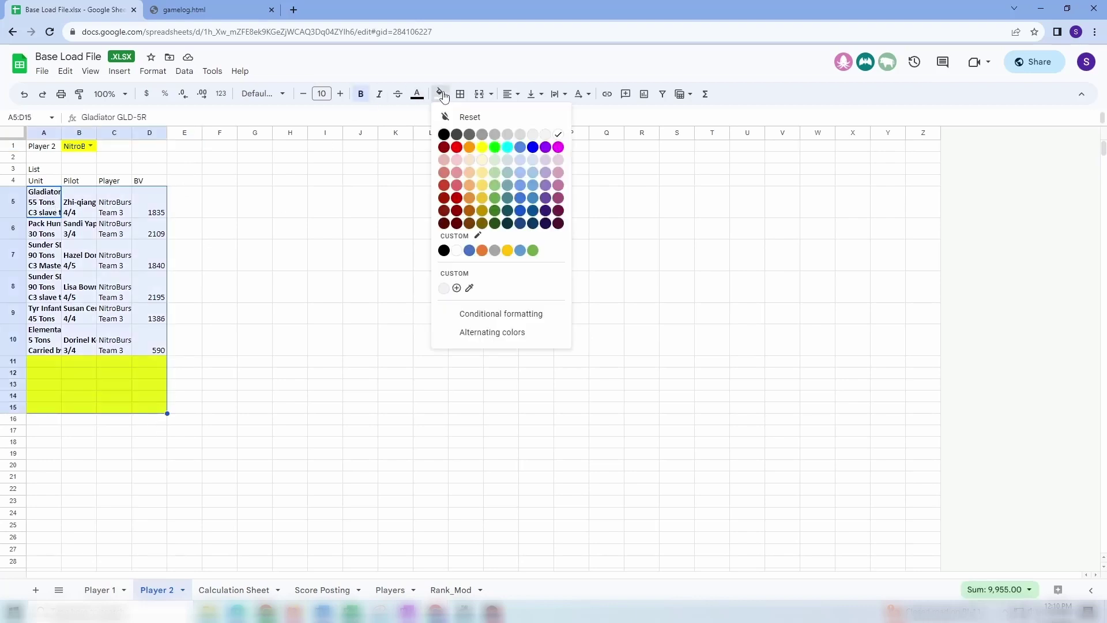
left_click(482, 148)
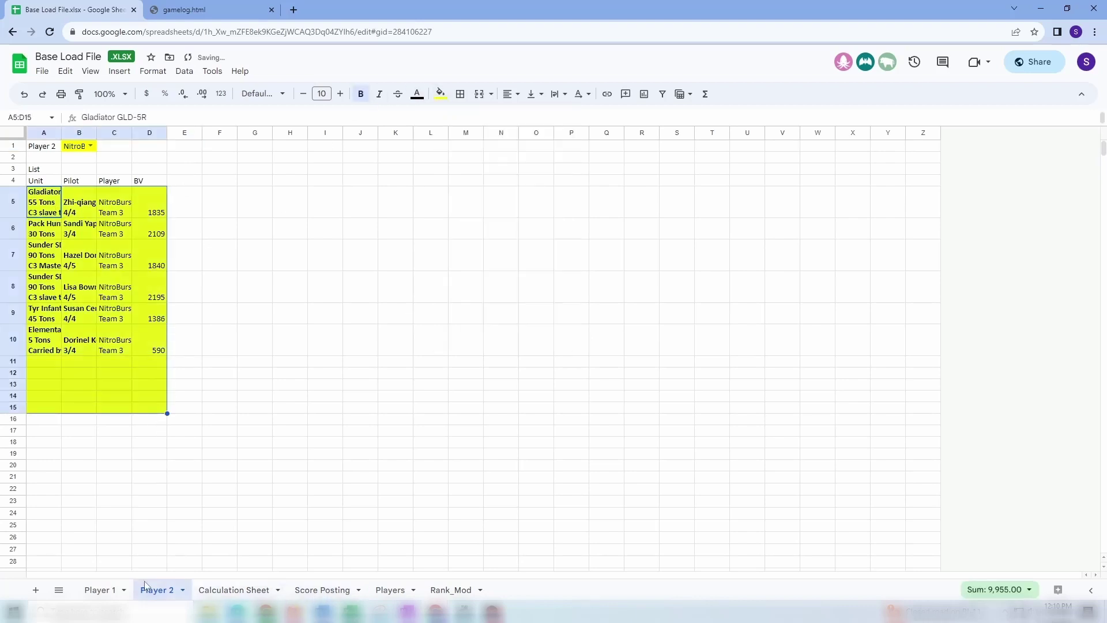
left_click(233, 590)
left_click_drag(700, 180, 760, 180)
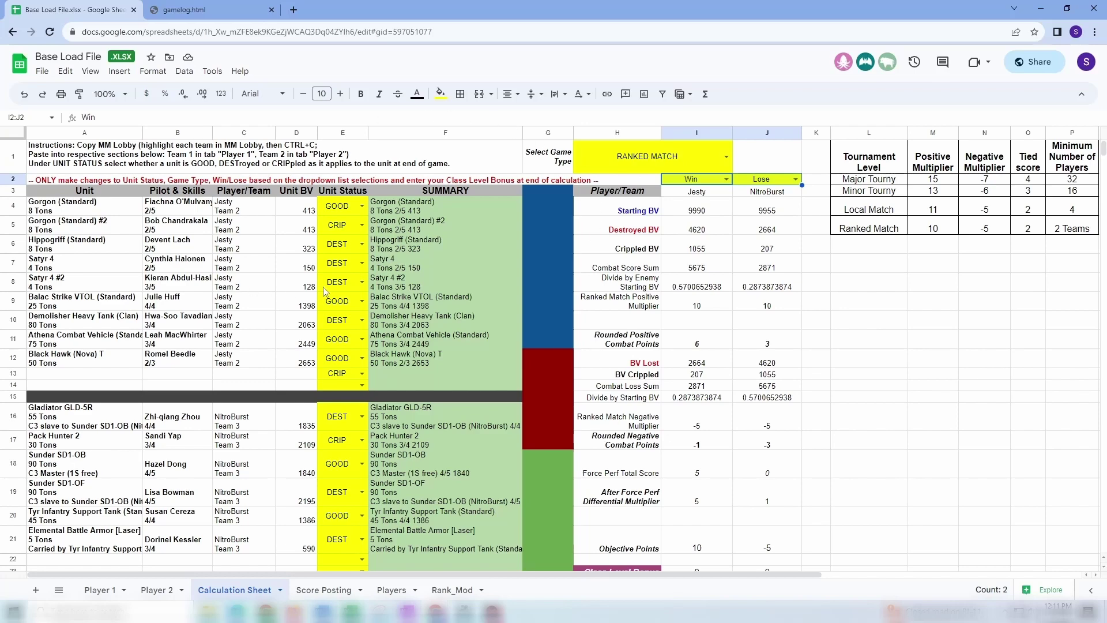
- Switch to the Score Posting sheet and open the sharing settings of Base Load File
left_click(323, 589)
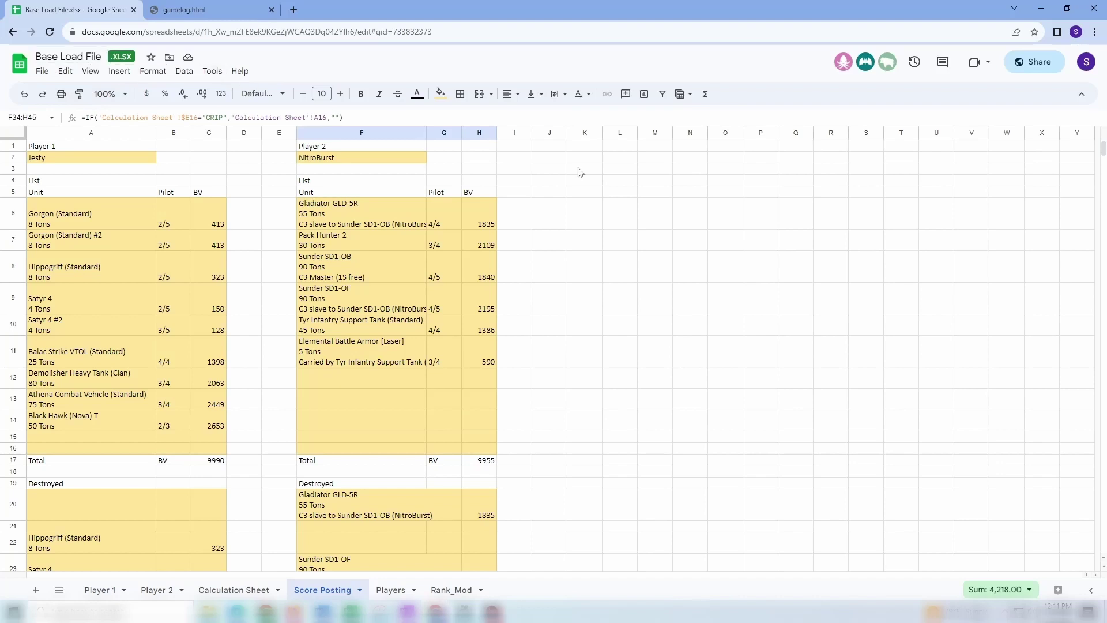
left_click(1034, 61)
left_click(451, 425)
left_click(415, 490)
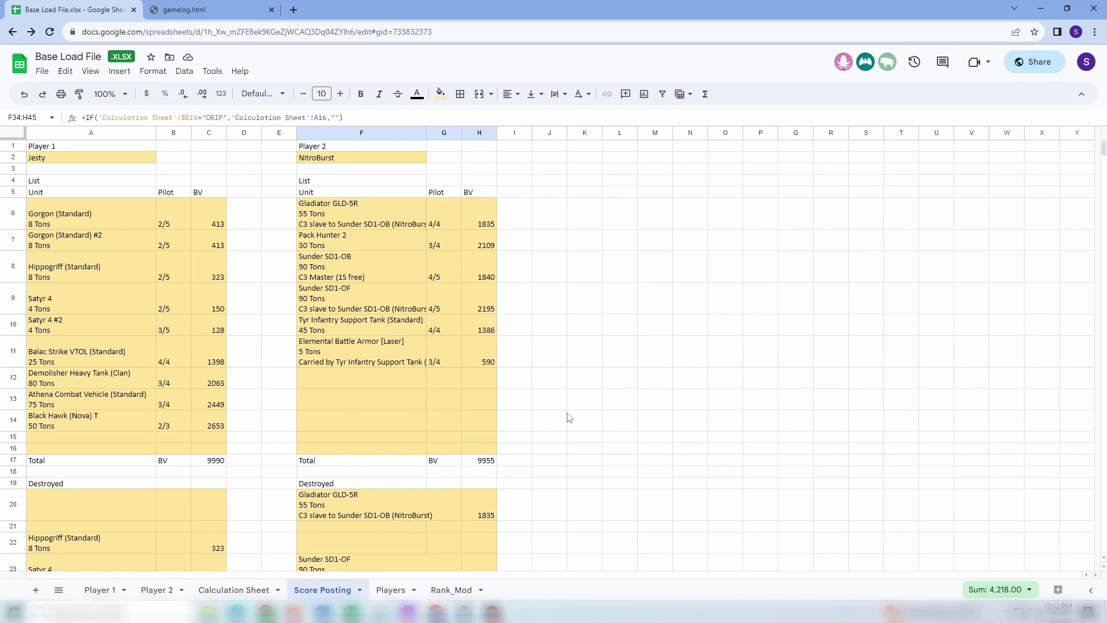
- Review the scoring on the Calculation Sheet, inspecting the Class Level Bonus formulas in I23 and J23 and the Final Force Perf Score row
left_click(257, 589)
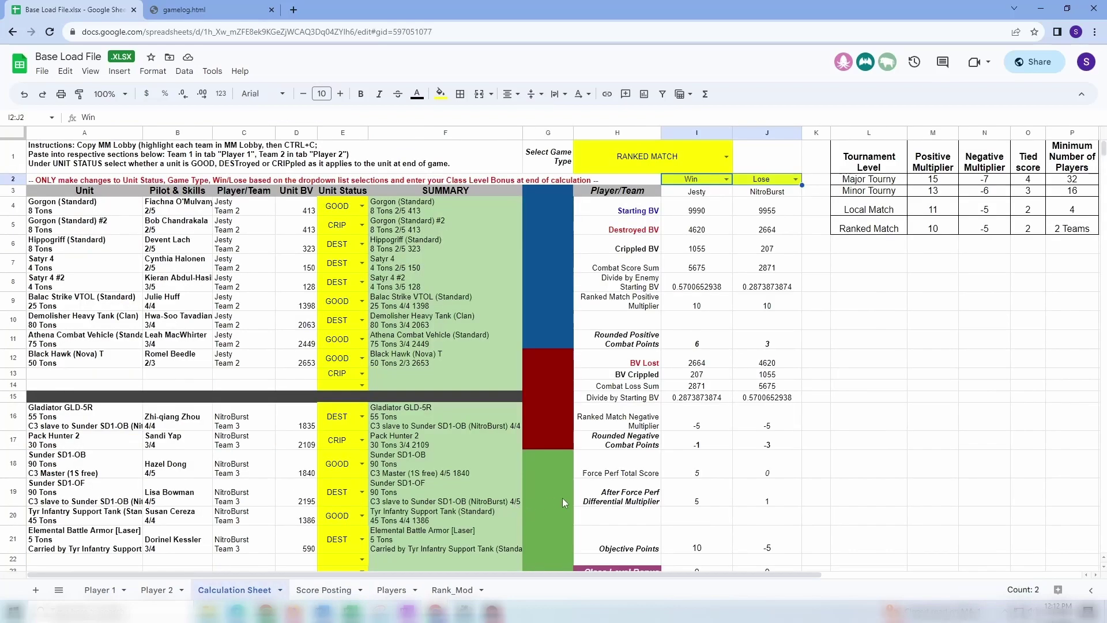
scroll(687, 537, "down", 1)
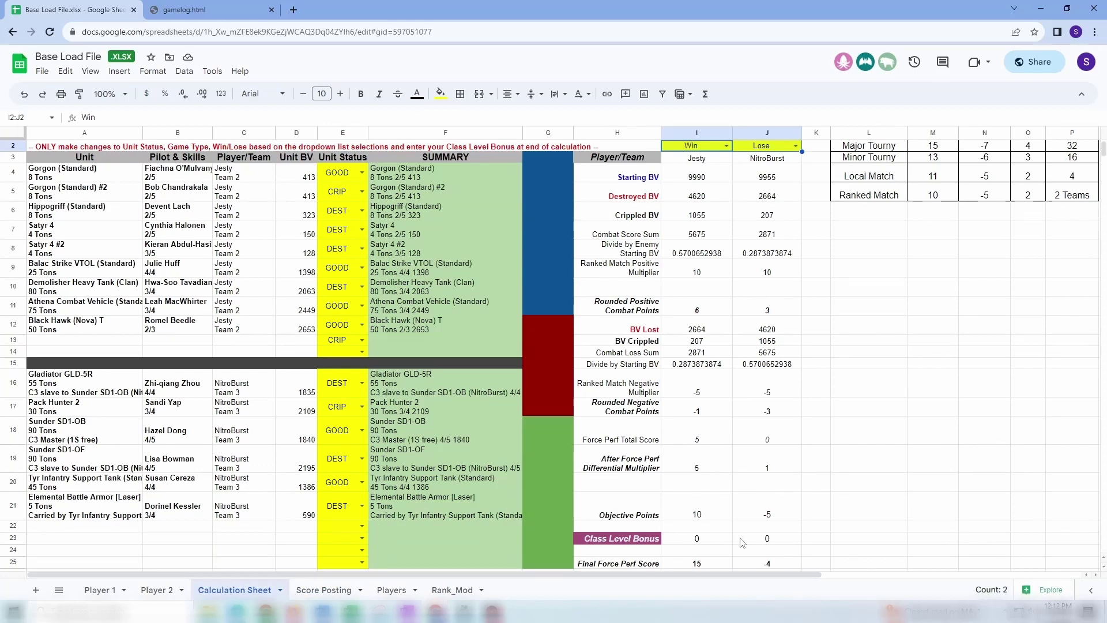
scroll(837, 358, "up", 1)
left_click(869, 301)
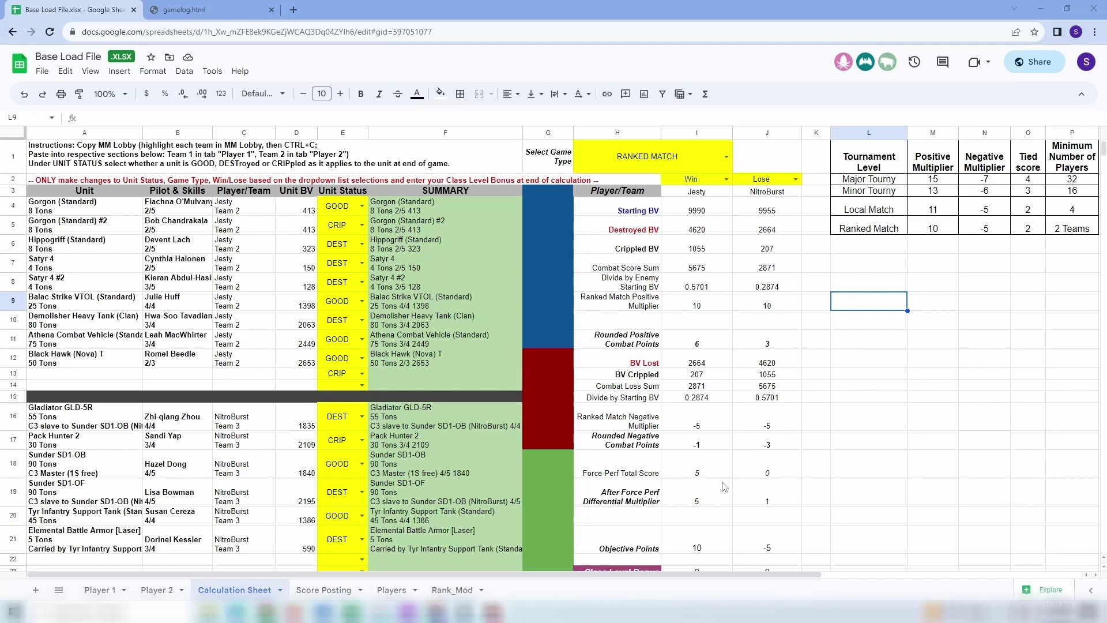
left_click(697, 570)
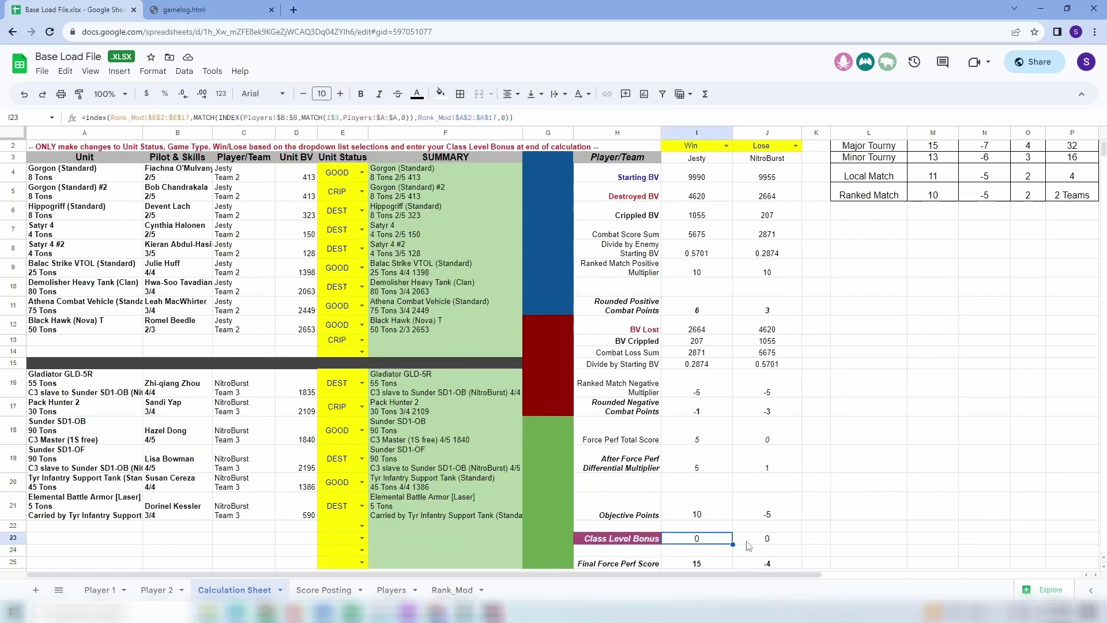
left_click(748, 542)
scroll(749, 542, "up", 1)
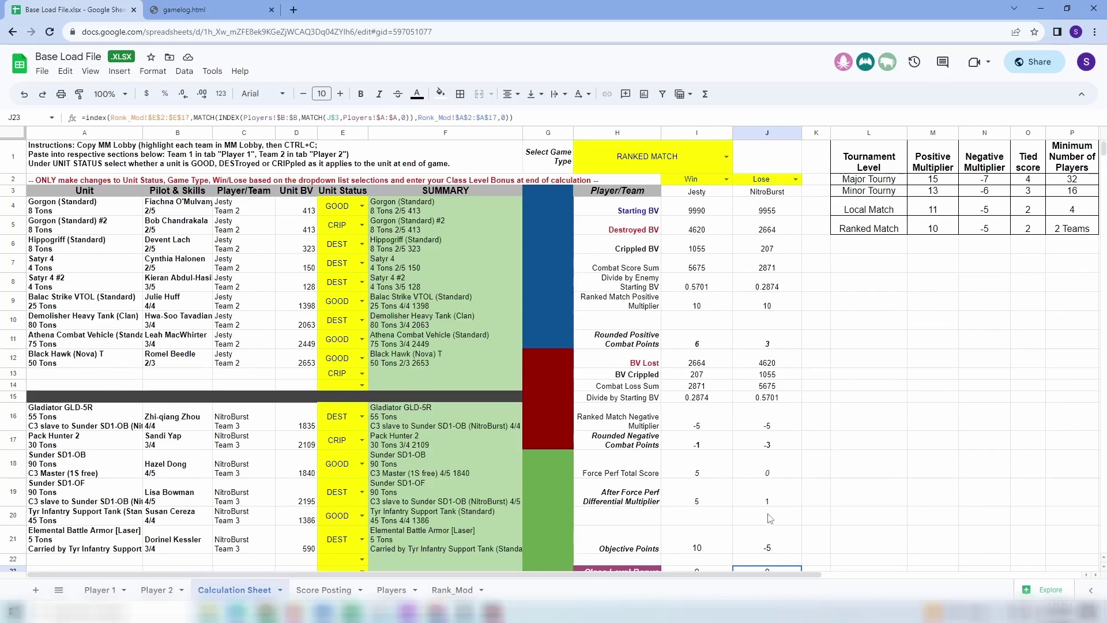
scroll(771, 518, "down", 1)
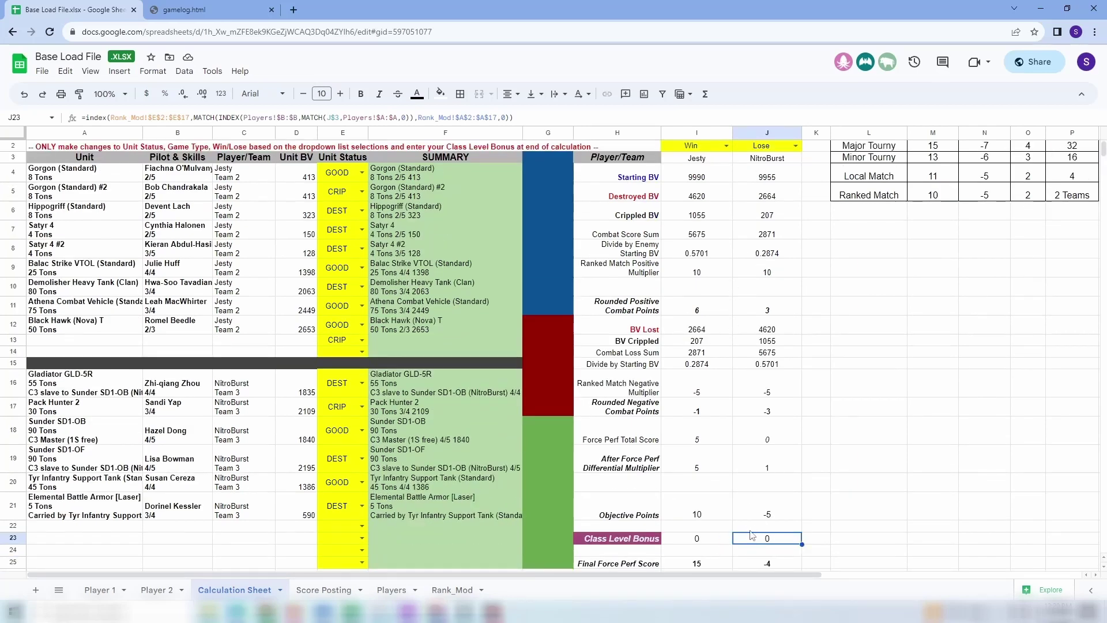
scroll(751, 535, "up", 1)
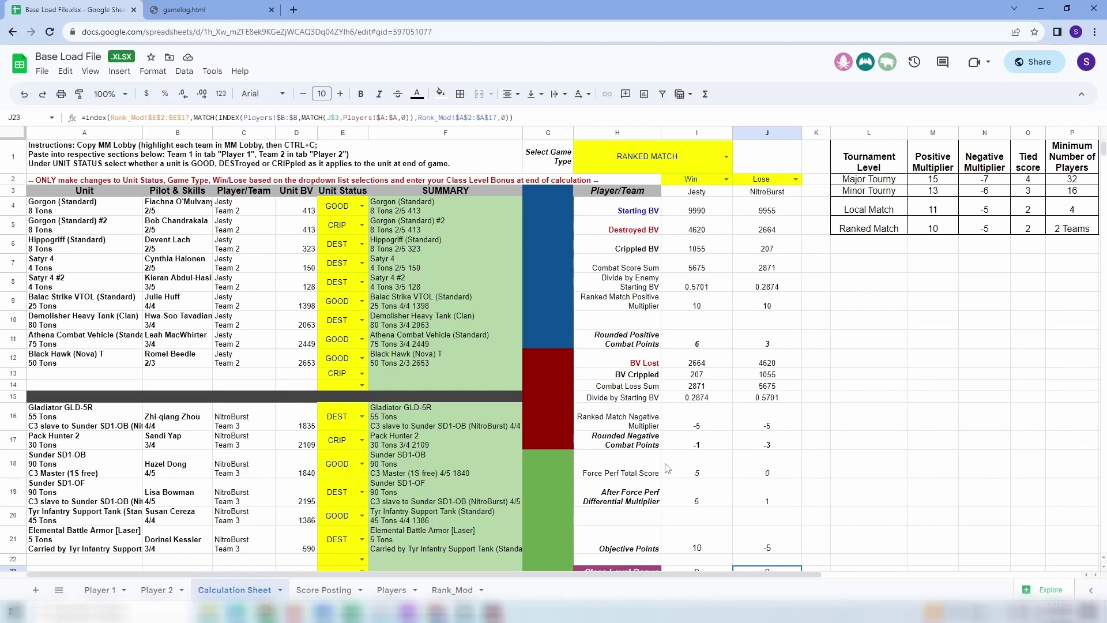
- Change the player name in B1 on the Player 2 sheet to another listed player and check the Class Level Bonus on the Calculation Sheet
left_click(149, 589)
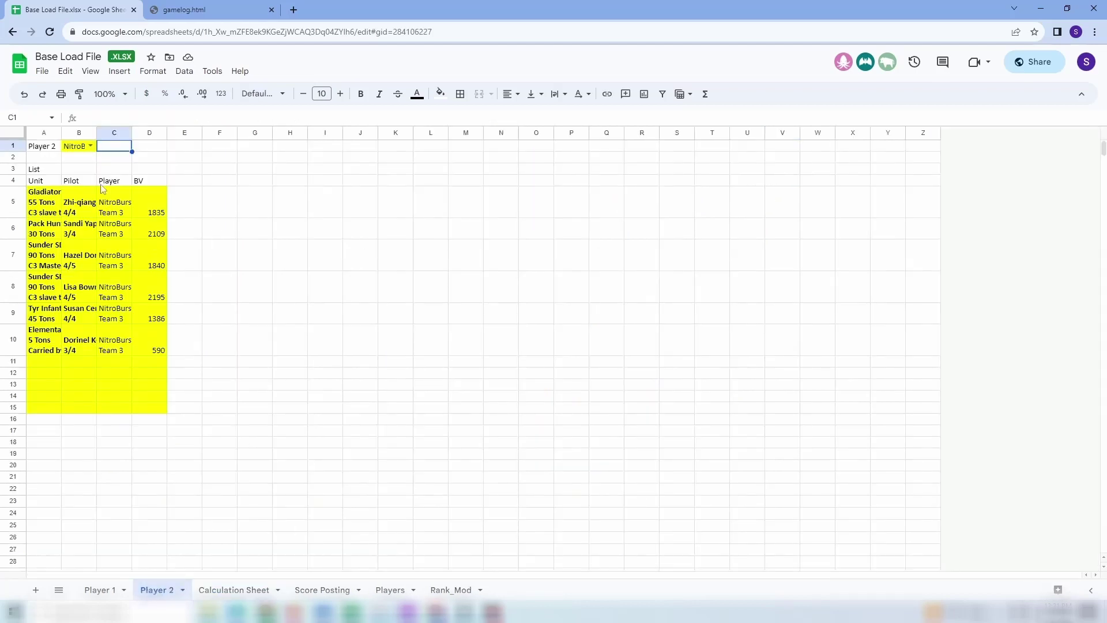
left_click(78, 150)
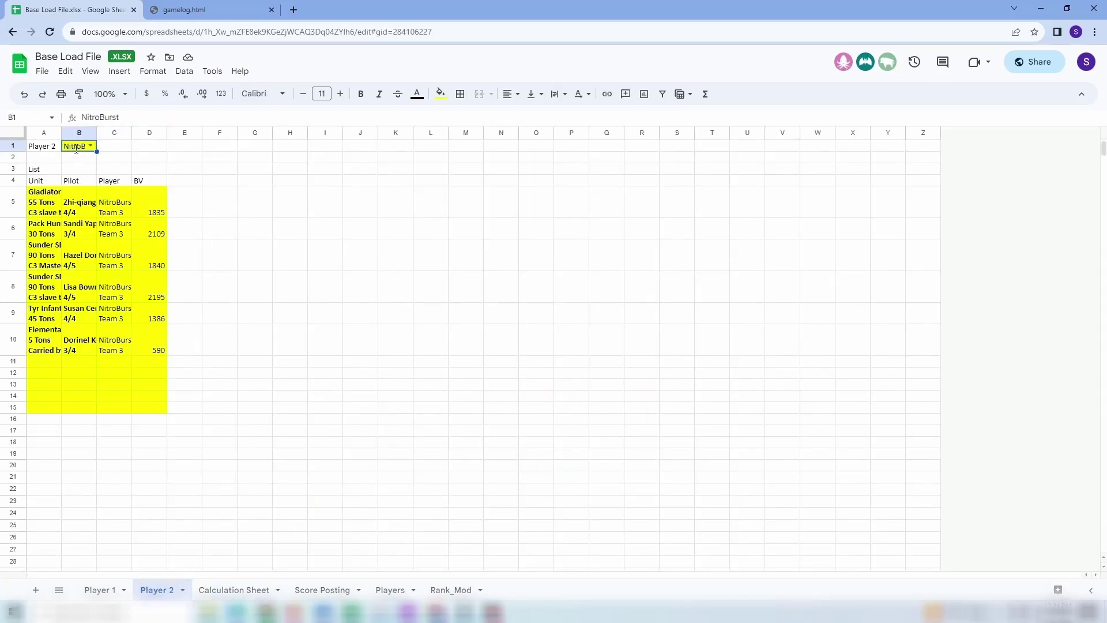
type("Sam")
key("Return")
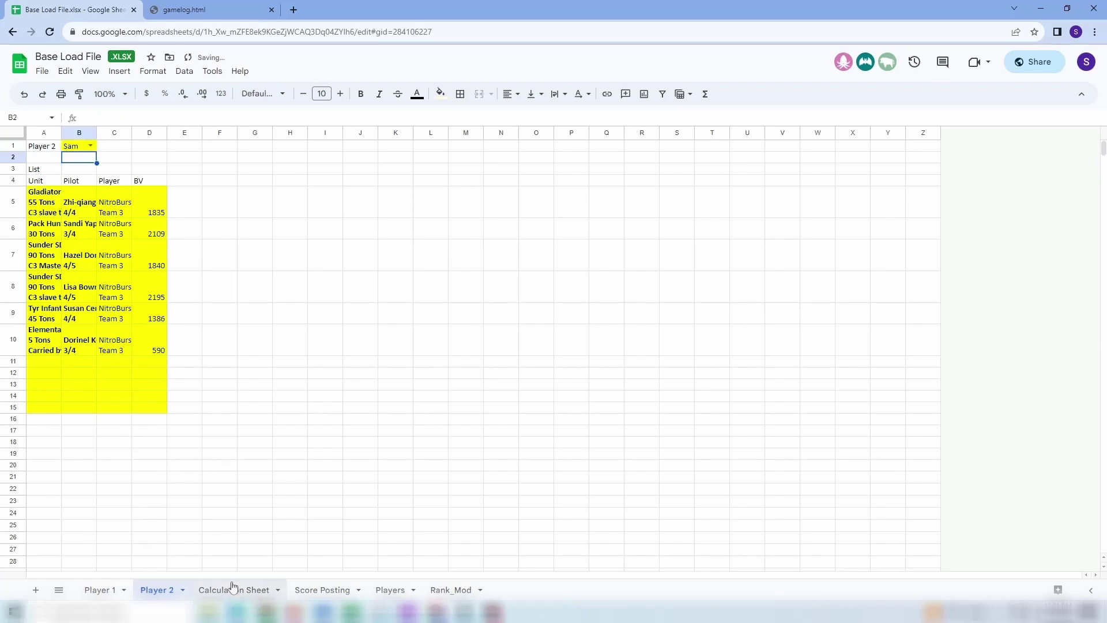
left_click(232, 589)
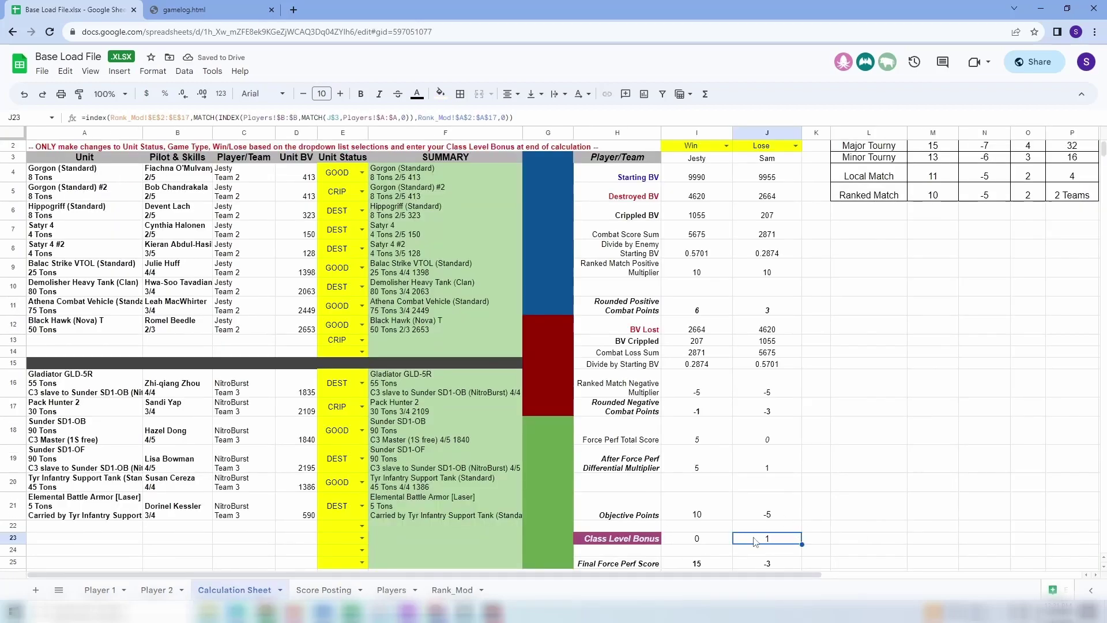
scroll(511, 288, "up", 2)
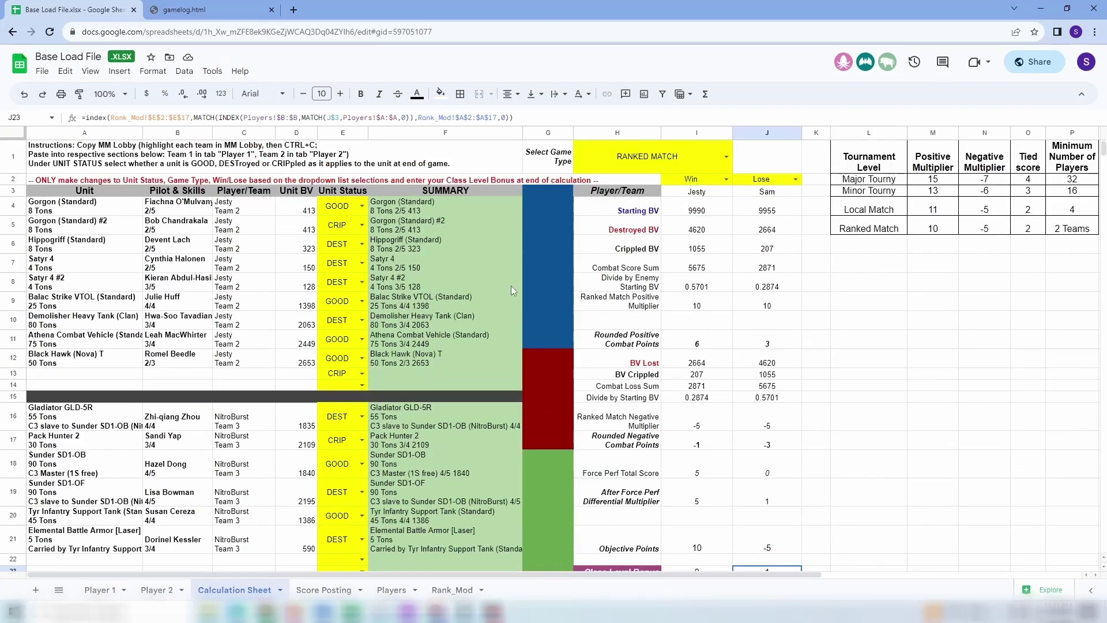
- Copy all six Team 3 units from the MegaMek lobby and paste them into the Player 2 sheet starting at A5
left_click(105, 590)
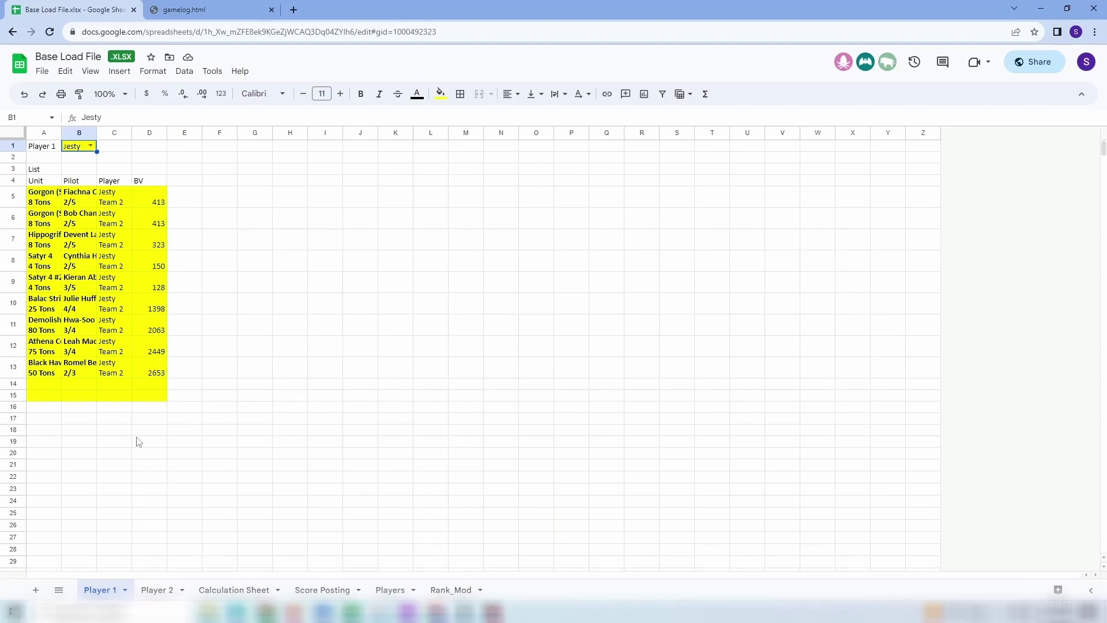
left_click(152, 586)
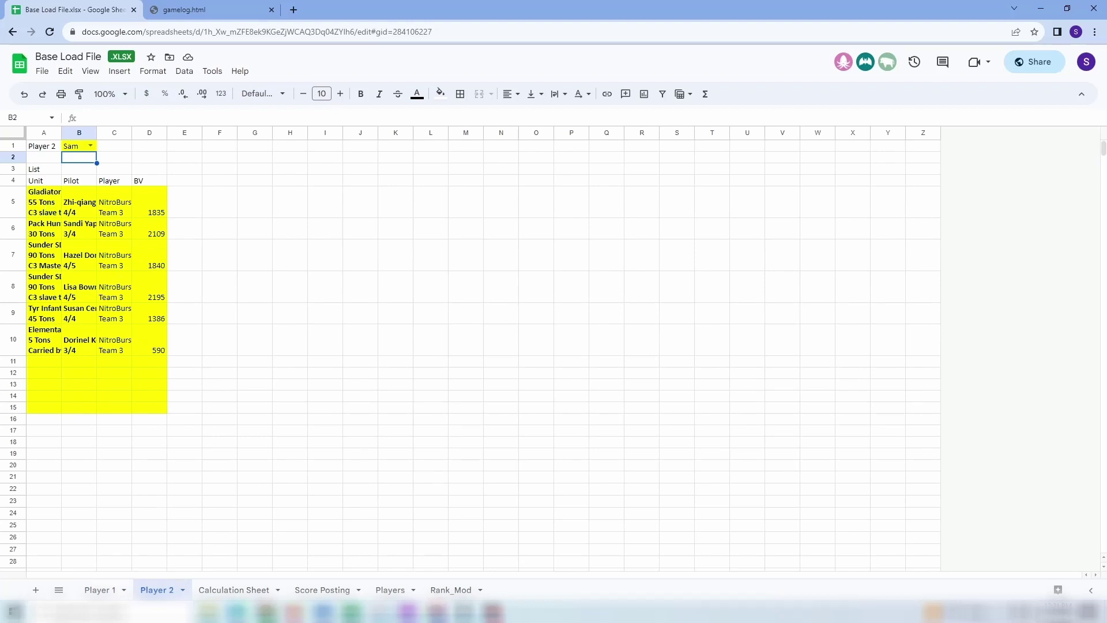
left_click(463, 611)
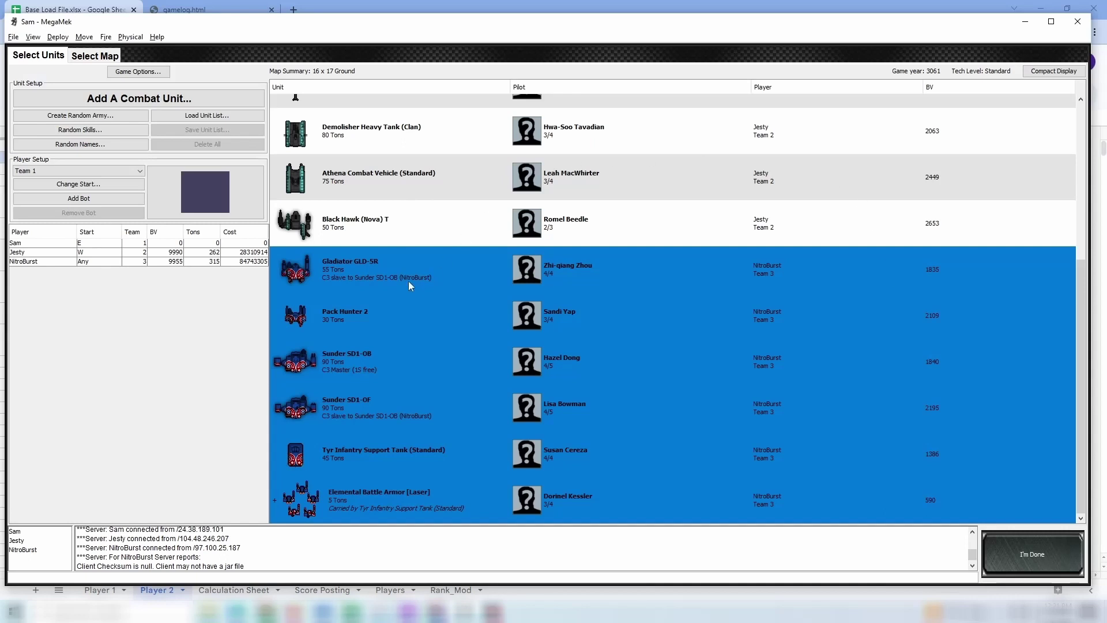
left_click(428, 255)
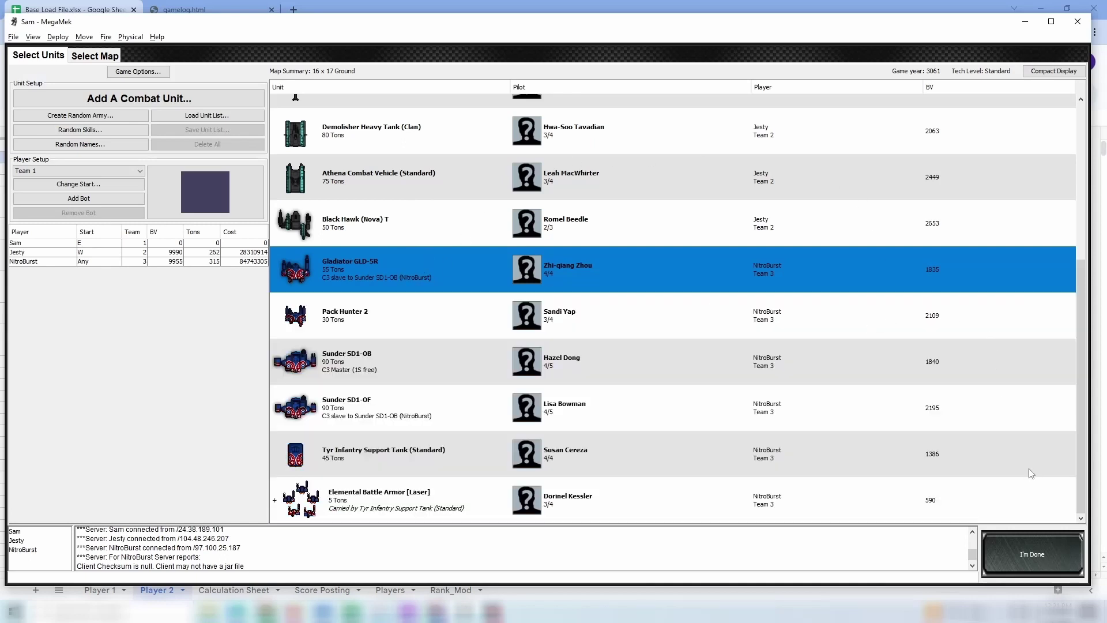
left_click(1009, 502, "shift")
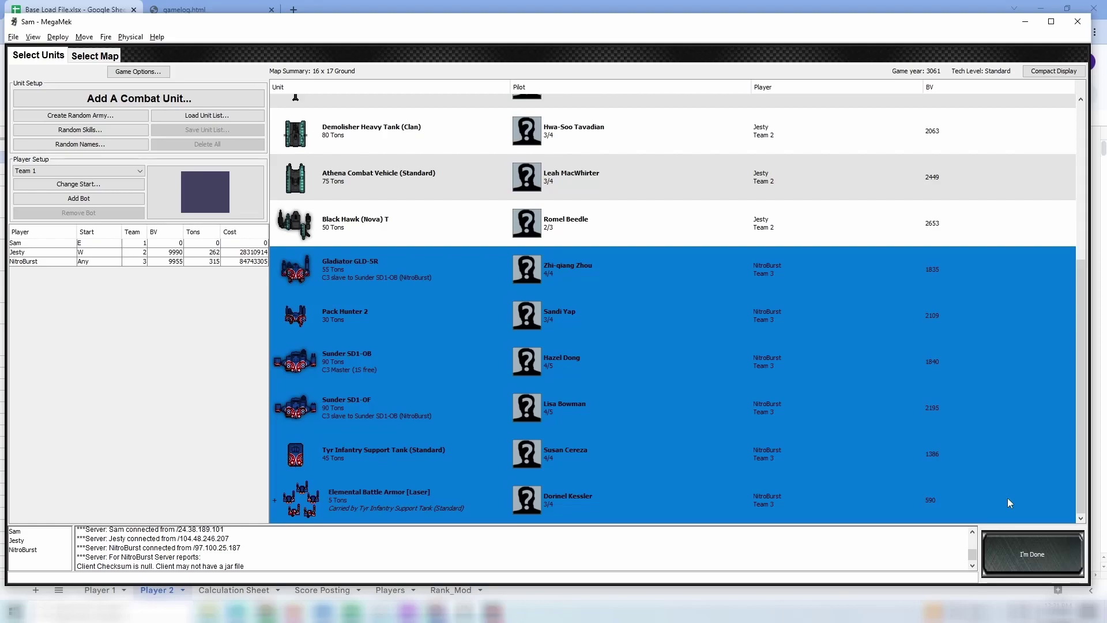
key("alt+Tab")
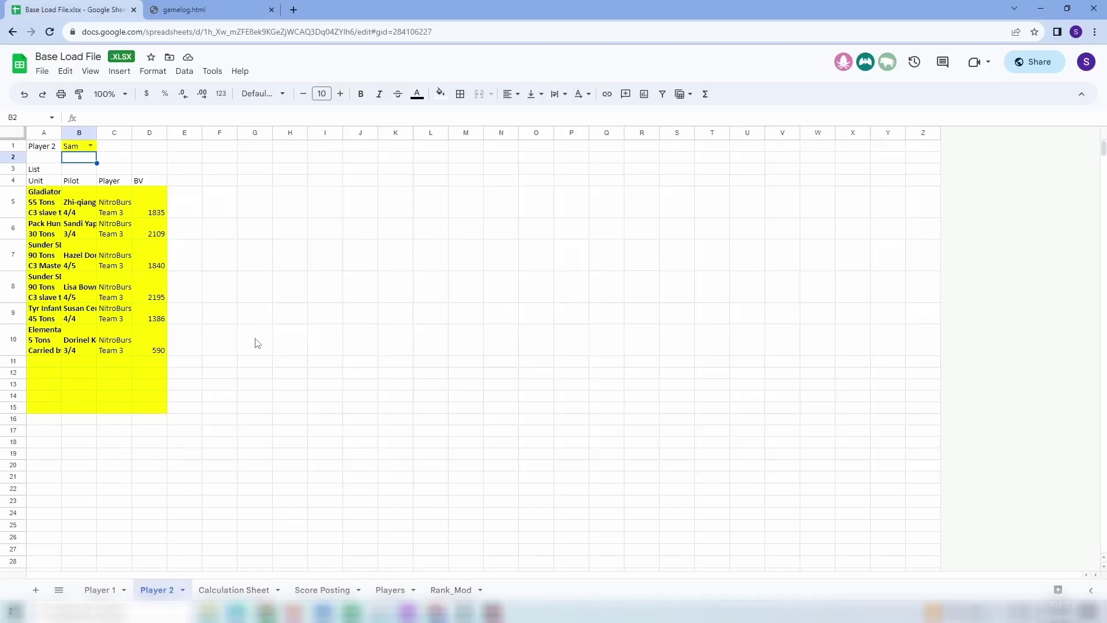
left_click(47, 205)
key("ctrl+v")
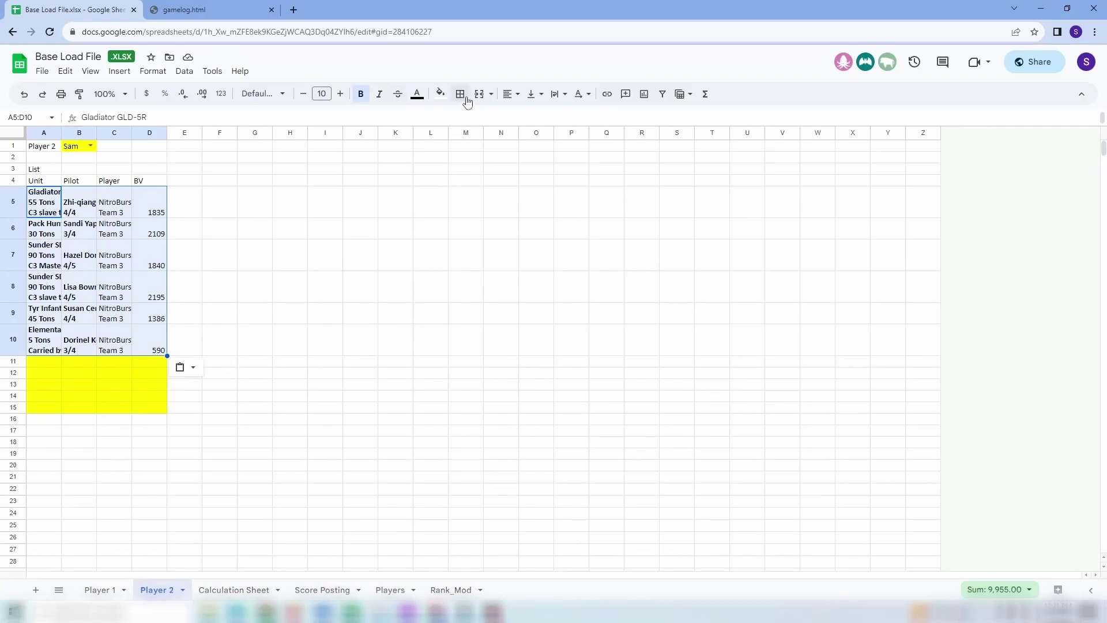
- Fill the pasted unit rows A5:D10 with yellow and return to the Calculation Sheet
left_click(440, 94)
left_click(480, 163)
left_click(254, 591)
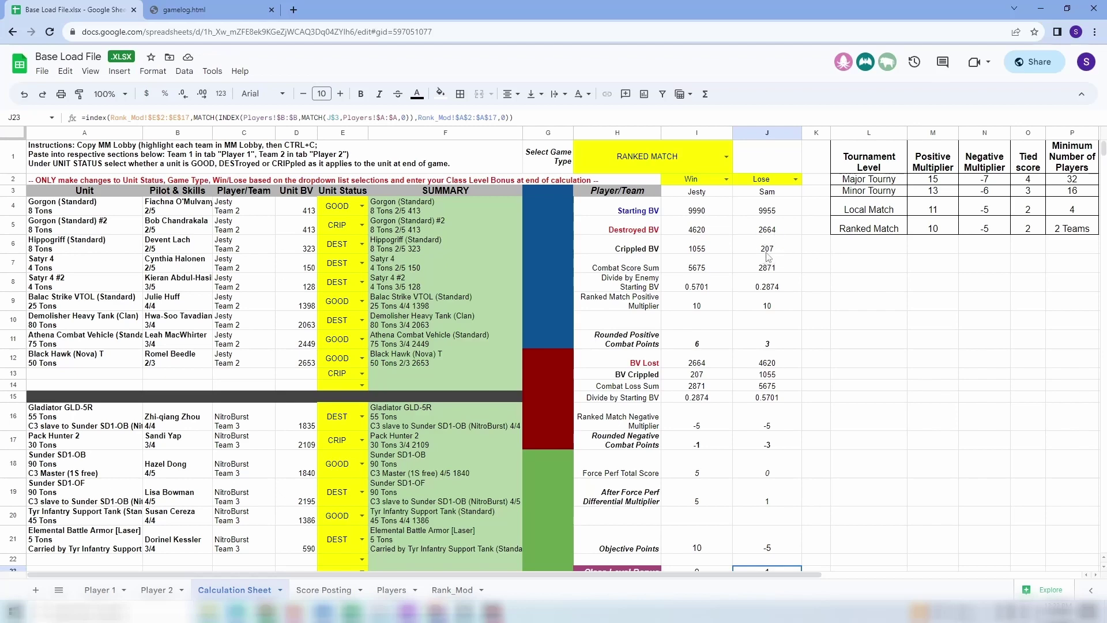
- Try the MINOR TOURNY game type, check the final scores, and restore the game type to RANKED MATCH
left_click(685, 159)
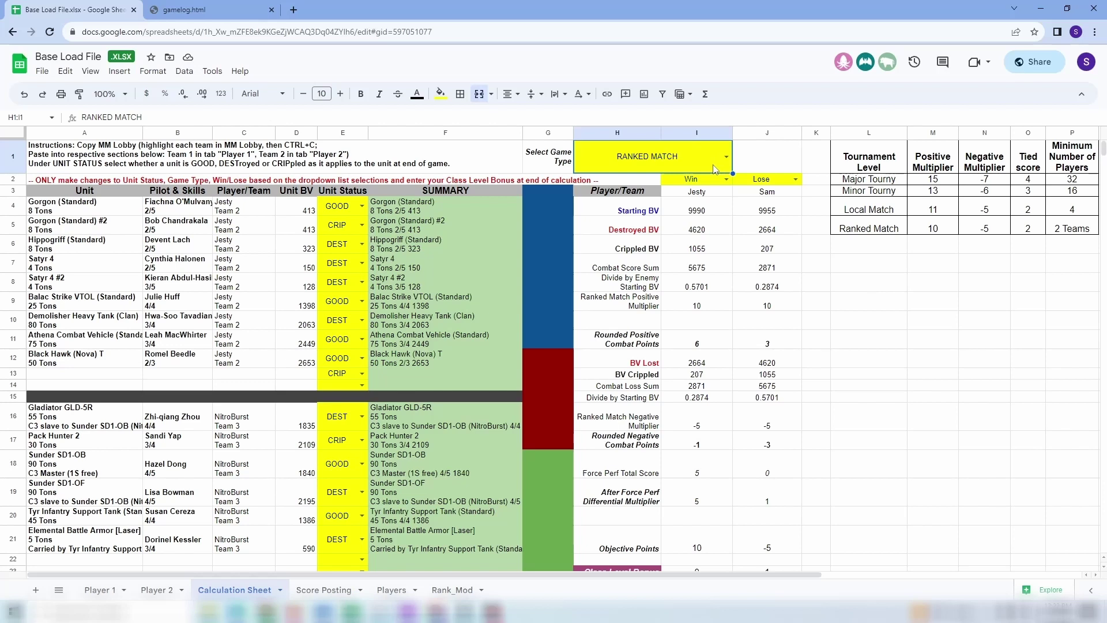
left_click(726, 157)
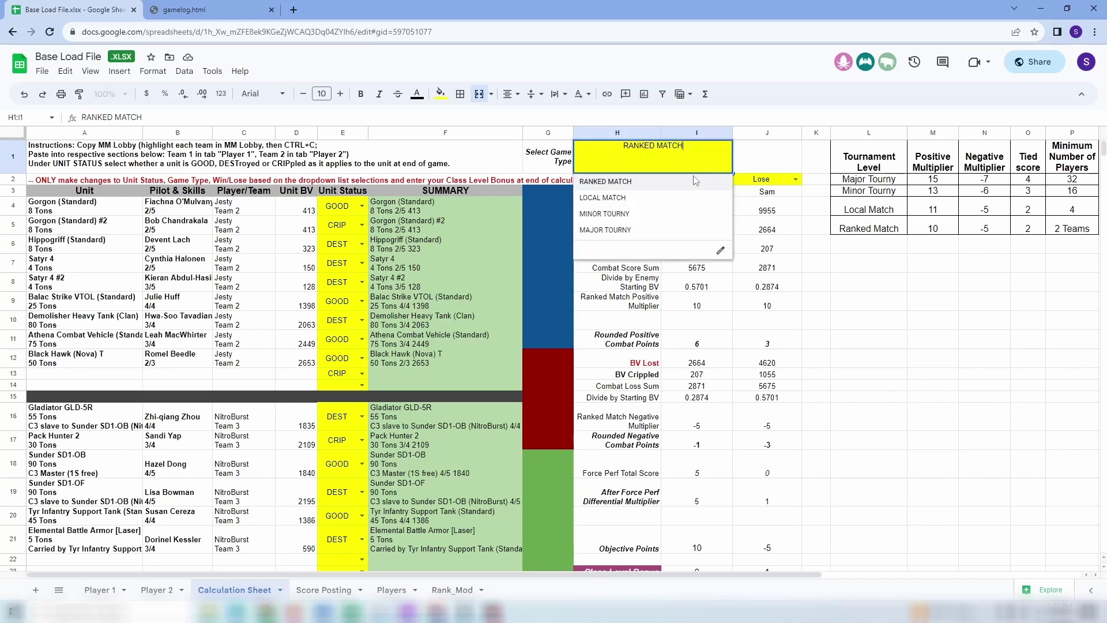
left_click(621, 216)
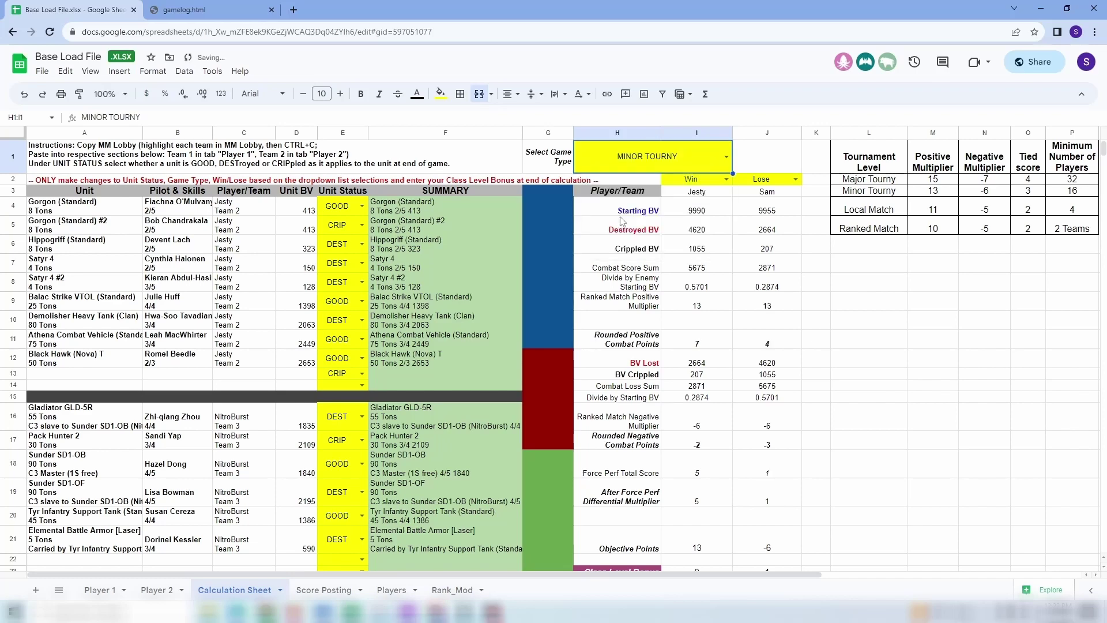
scroll(740, 493, "down", 2)
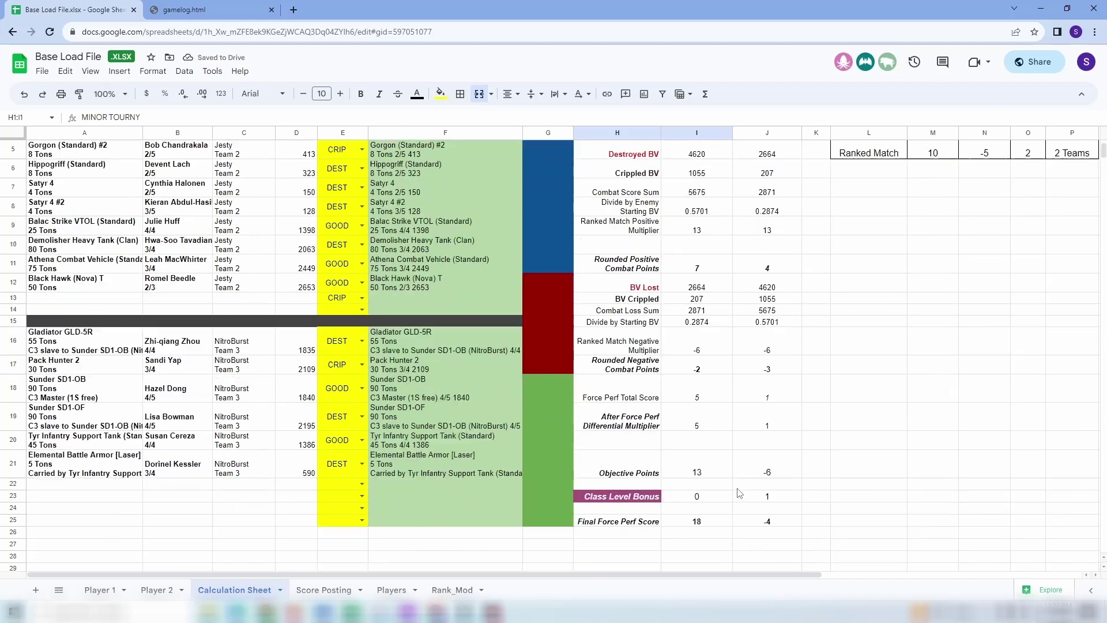
scroll(740, 493, "up", 2)
left_click(728, 161)
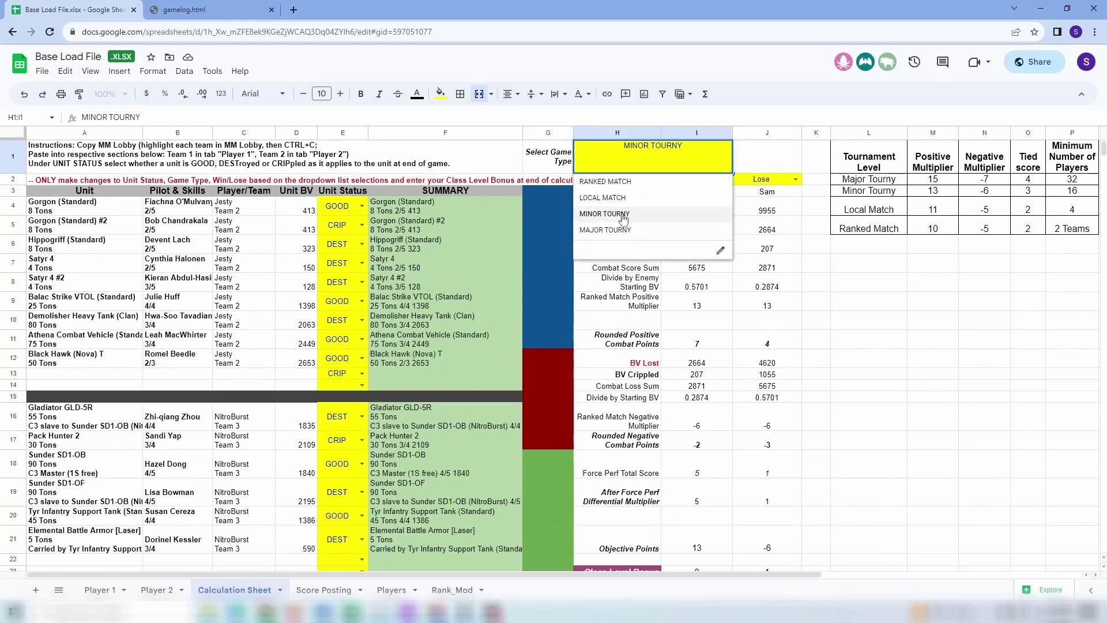
left_click(622, 182)
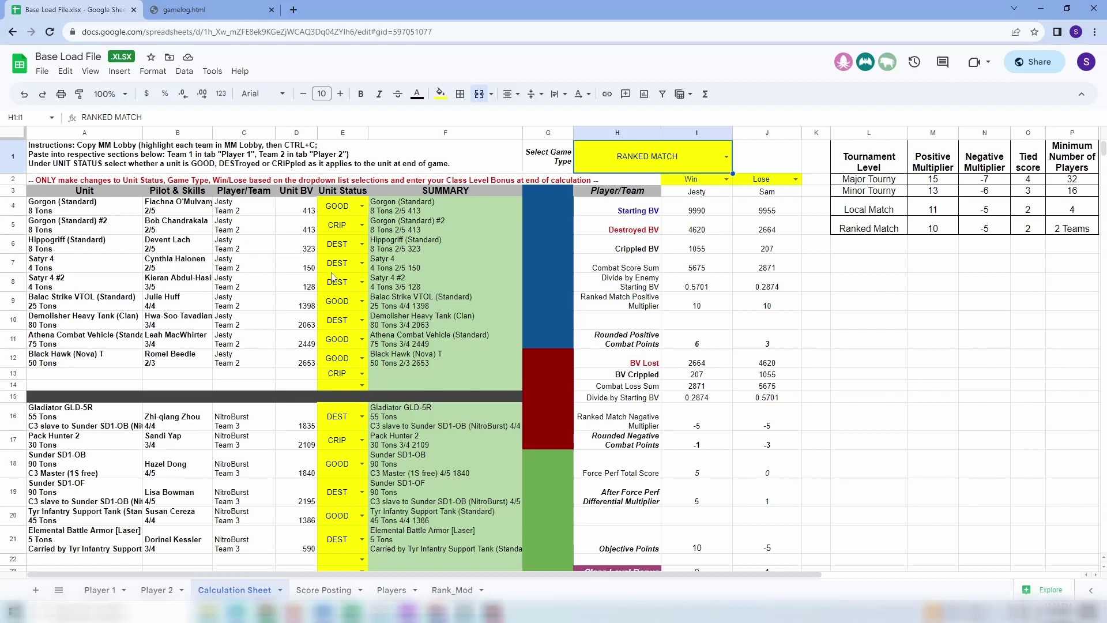
- Set the unit status of Gladiator GLD-5R to GOOD and Sunder SD1-OB to CRIP, and check the final scores
left_click(362, 419)
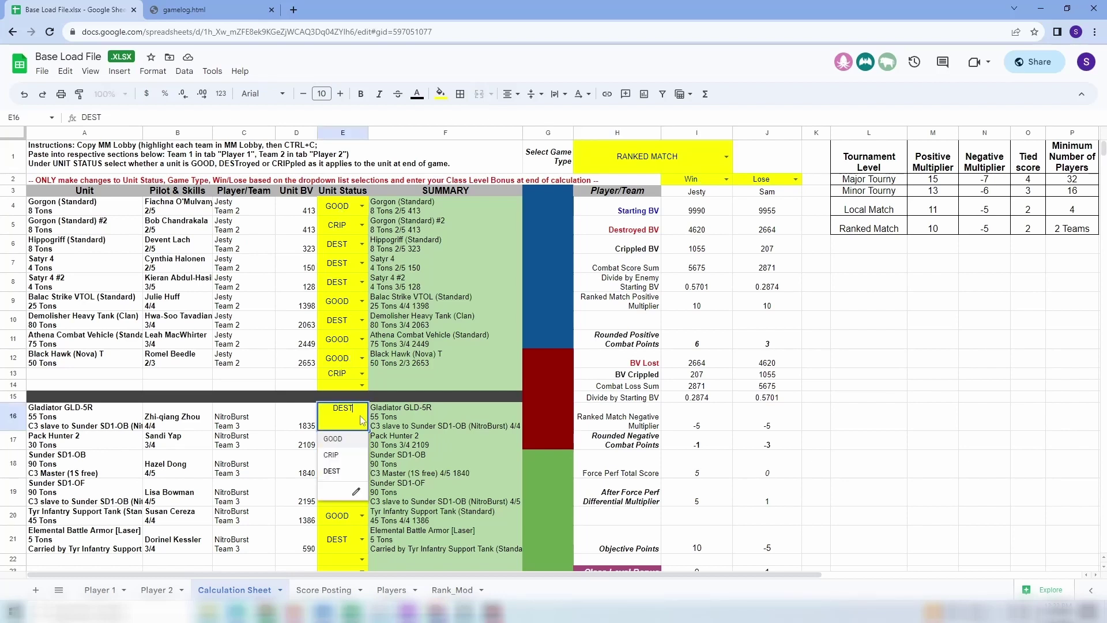
left_click(344, 442)
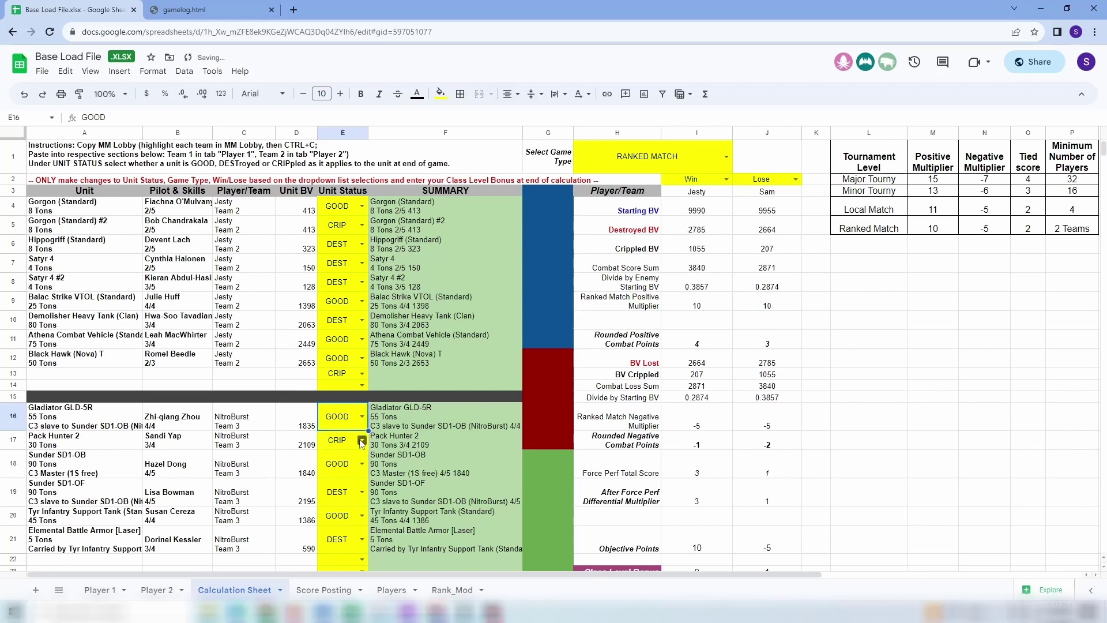
left_click(362, 468)
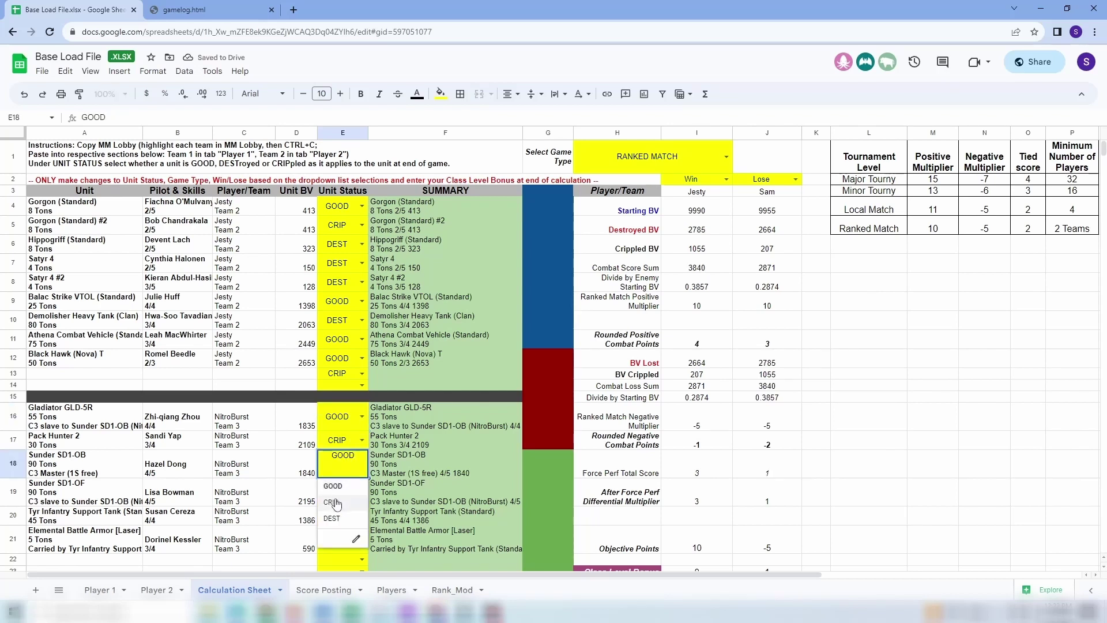
left_click(337, 507)
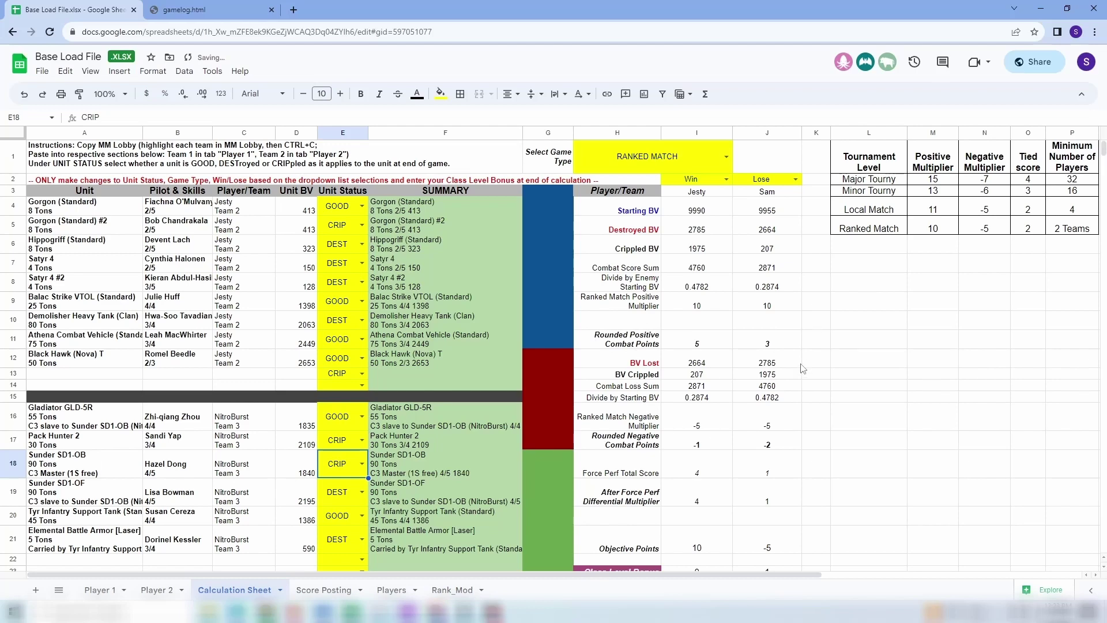
scroll(804, 369, "down", 3)
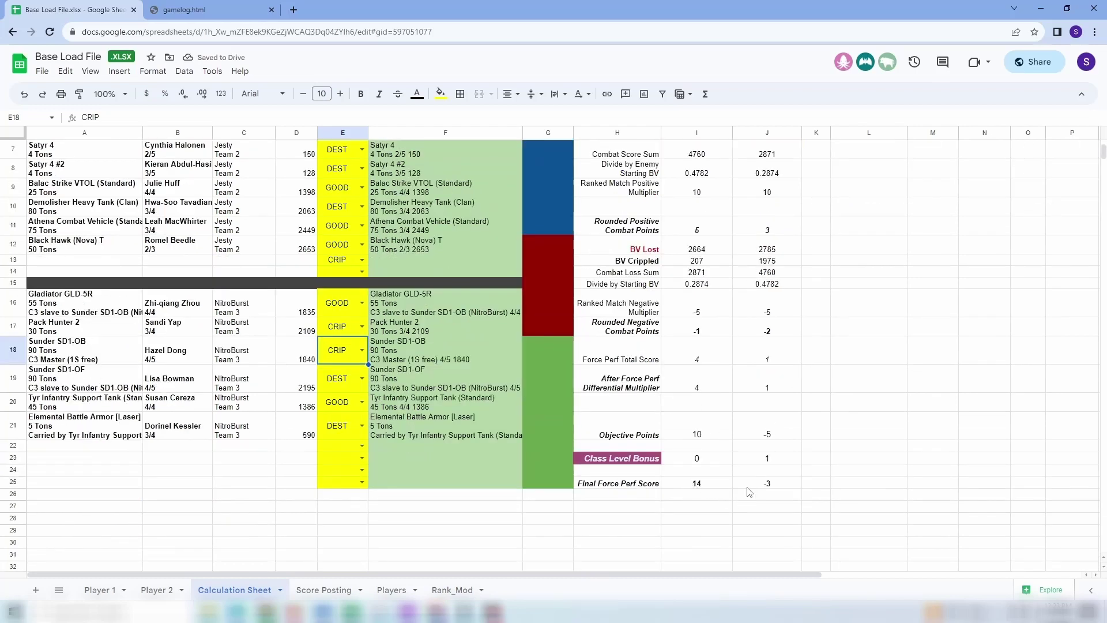
- Review the Score Posting and Player 1 sheets, the MegaMek lobby and the victory report in gamelog.html, and return to the Calculation Sheet
left_click(329, 593)
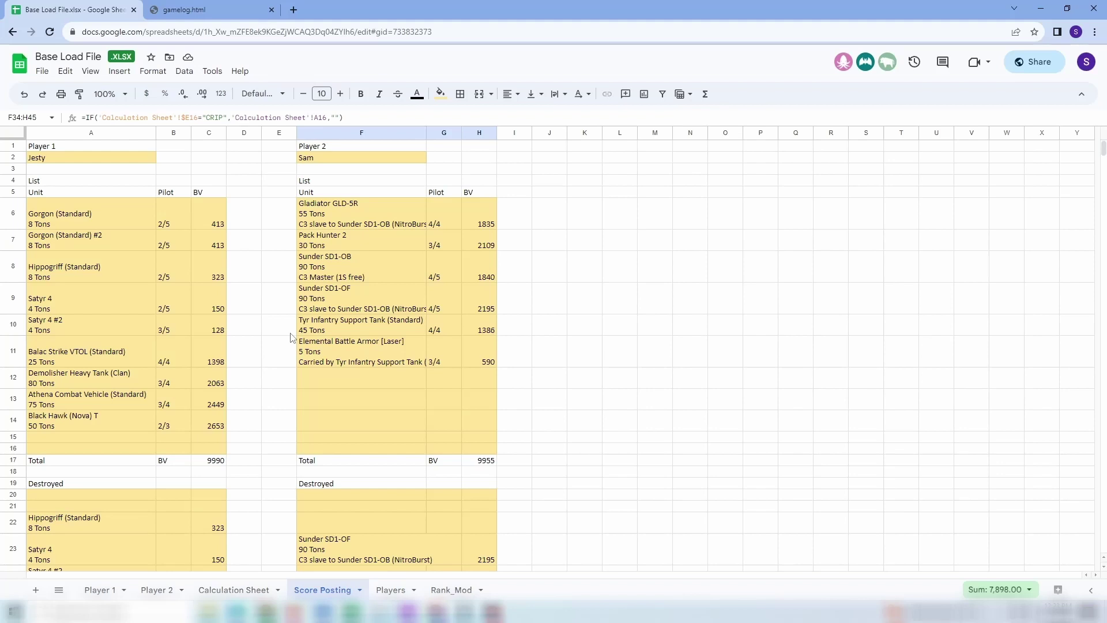
left_click(108, 590)
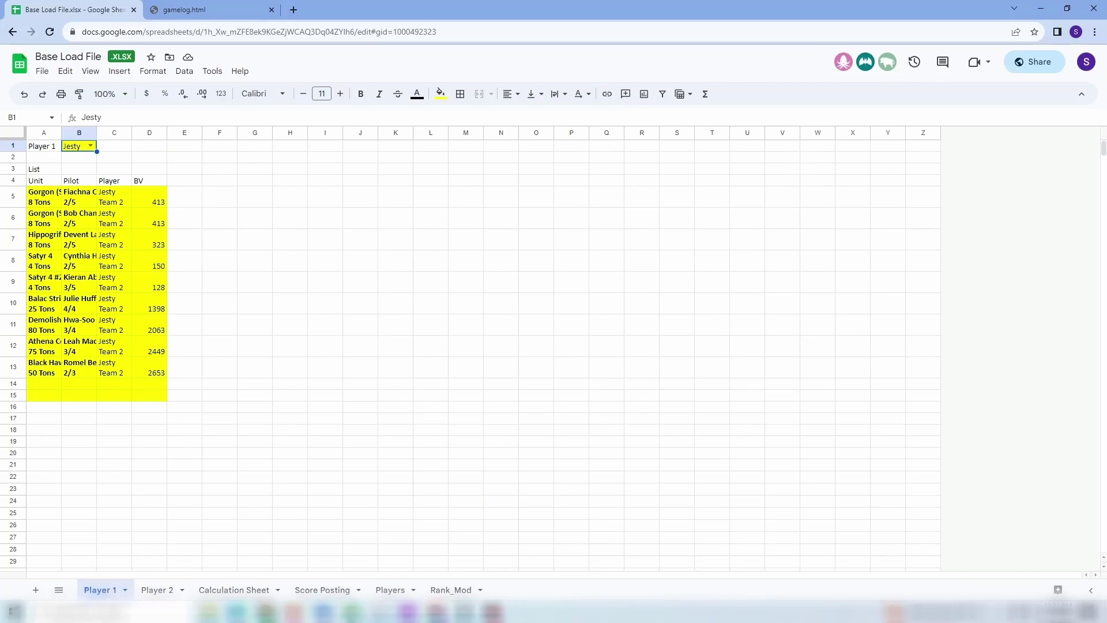
left_click(436, 614)
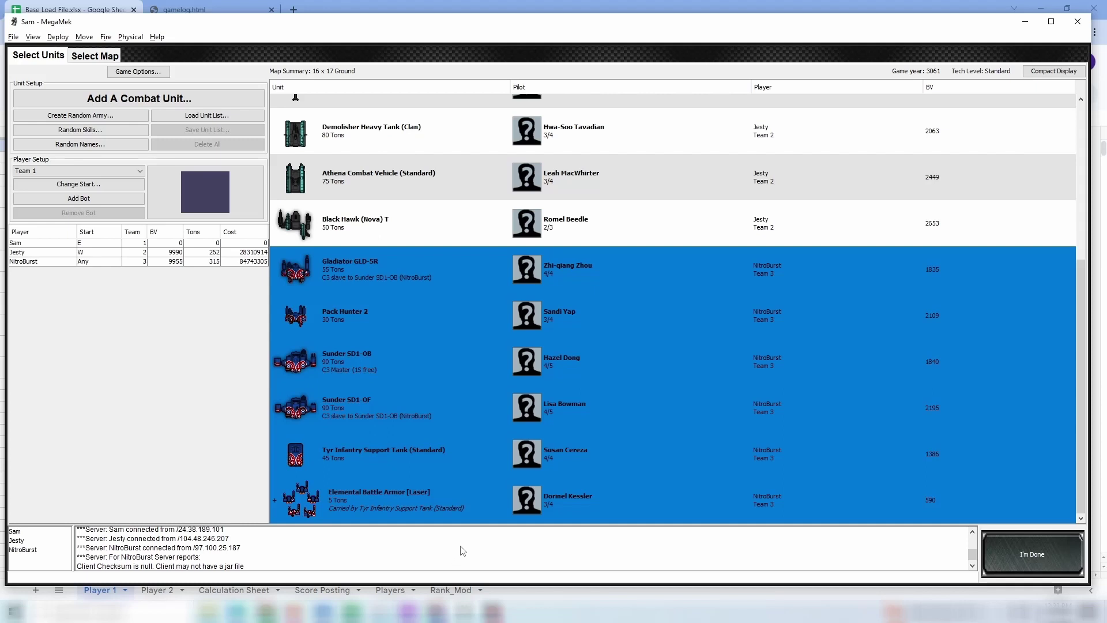
mouse_move(465, 611)
left_click(402, 7)
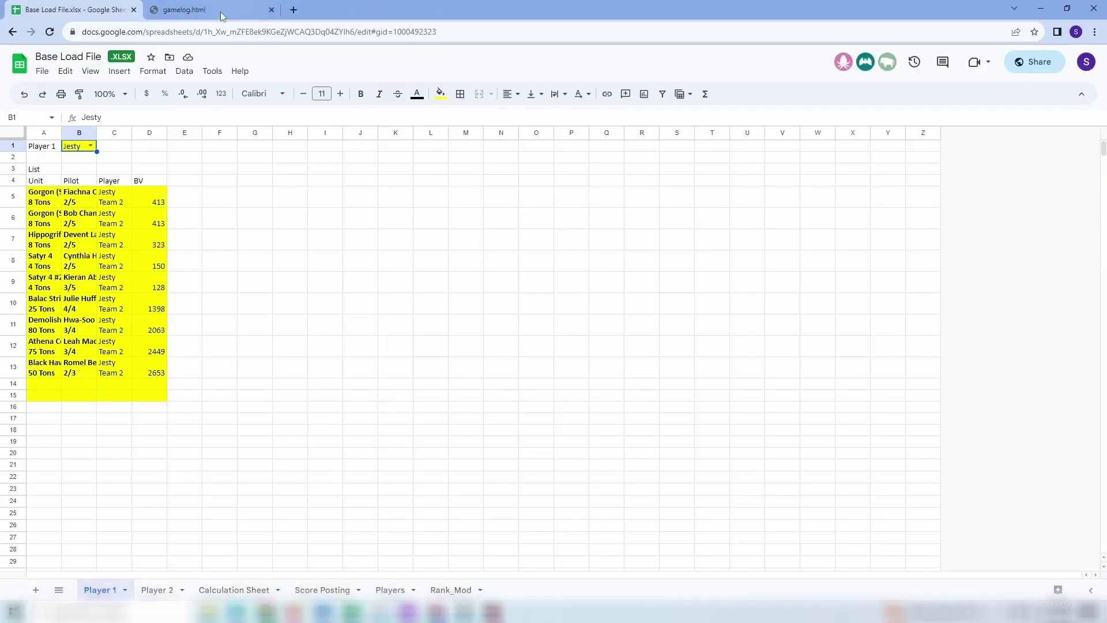
left_click(212, 12)
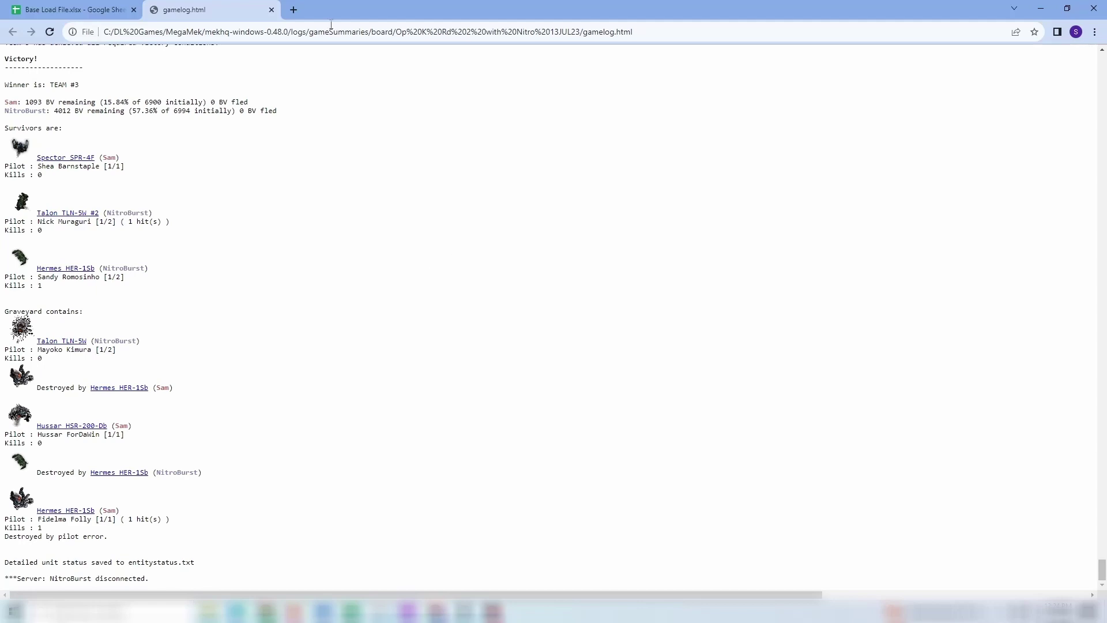
left_click(67, 10)
left_click(240, 590)
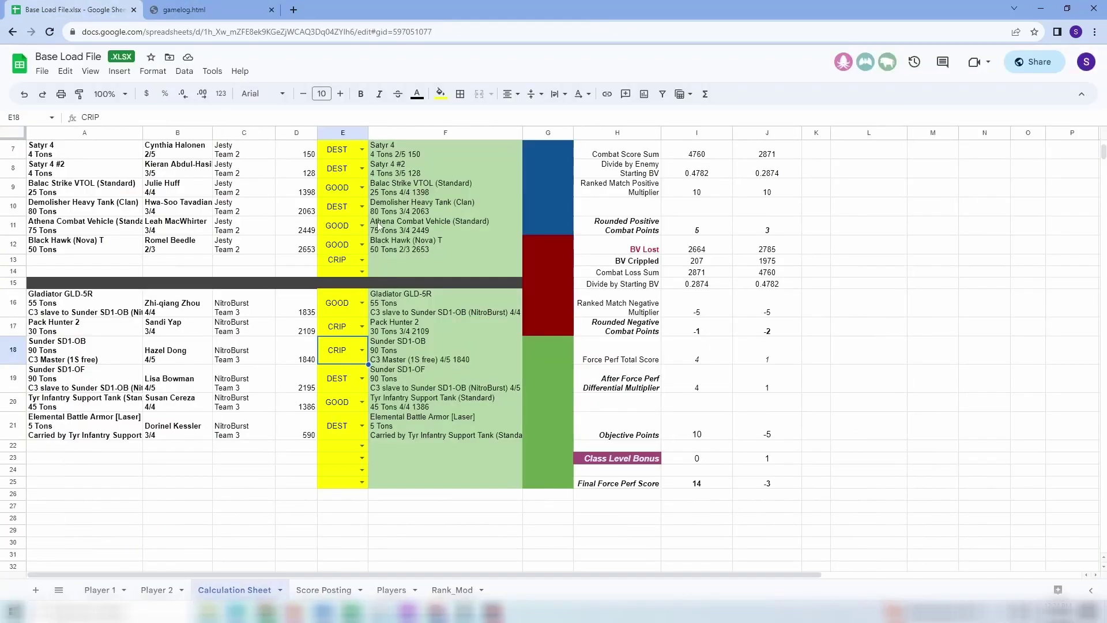